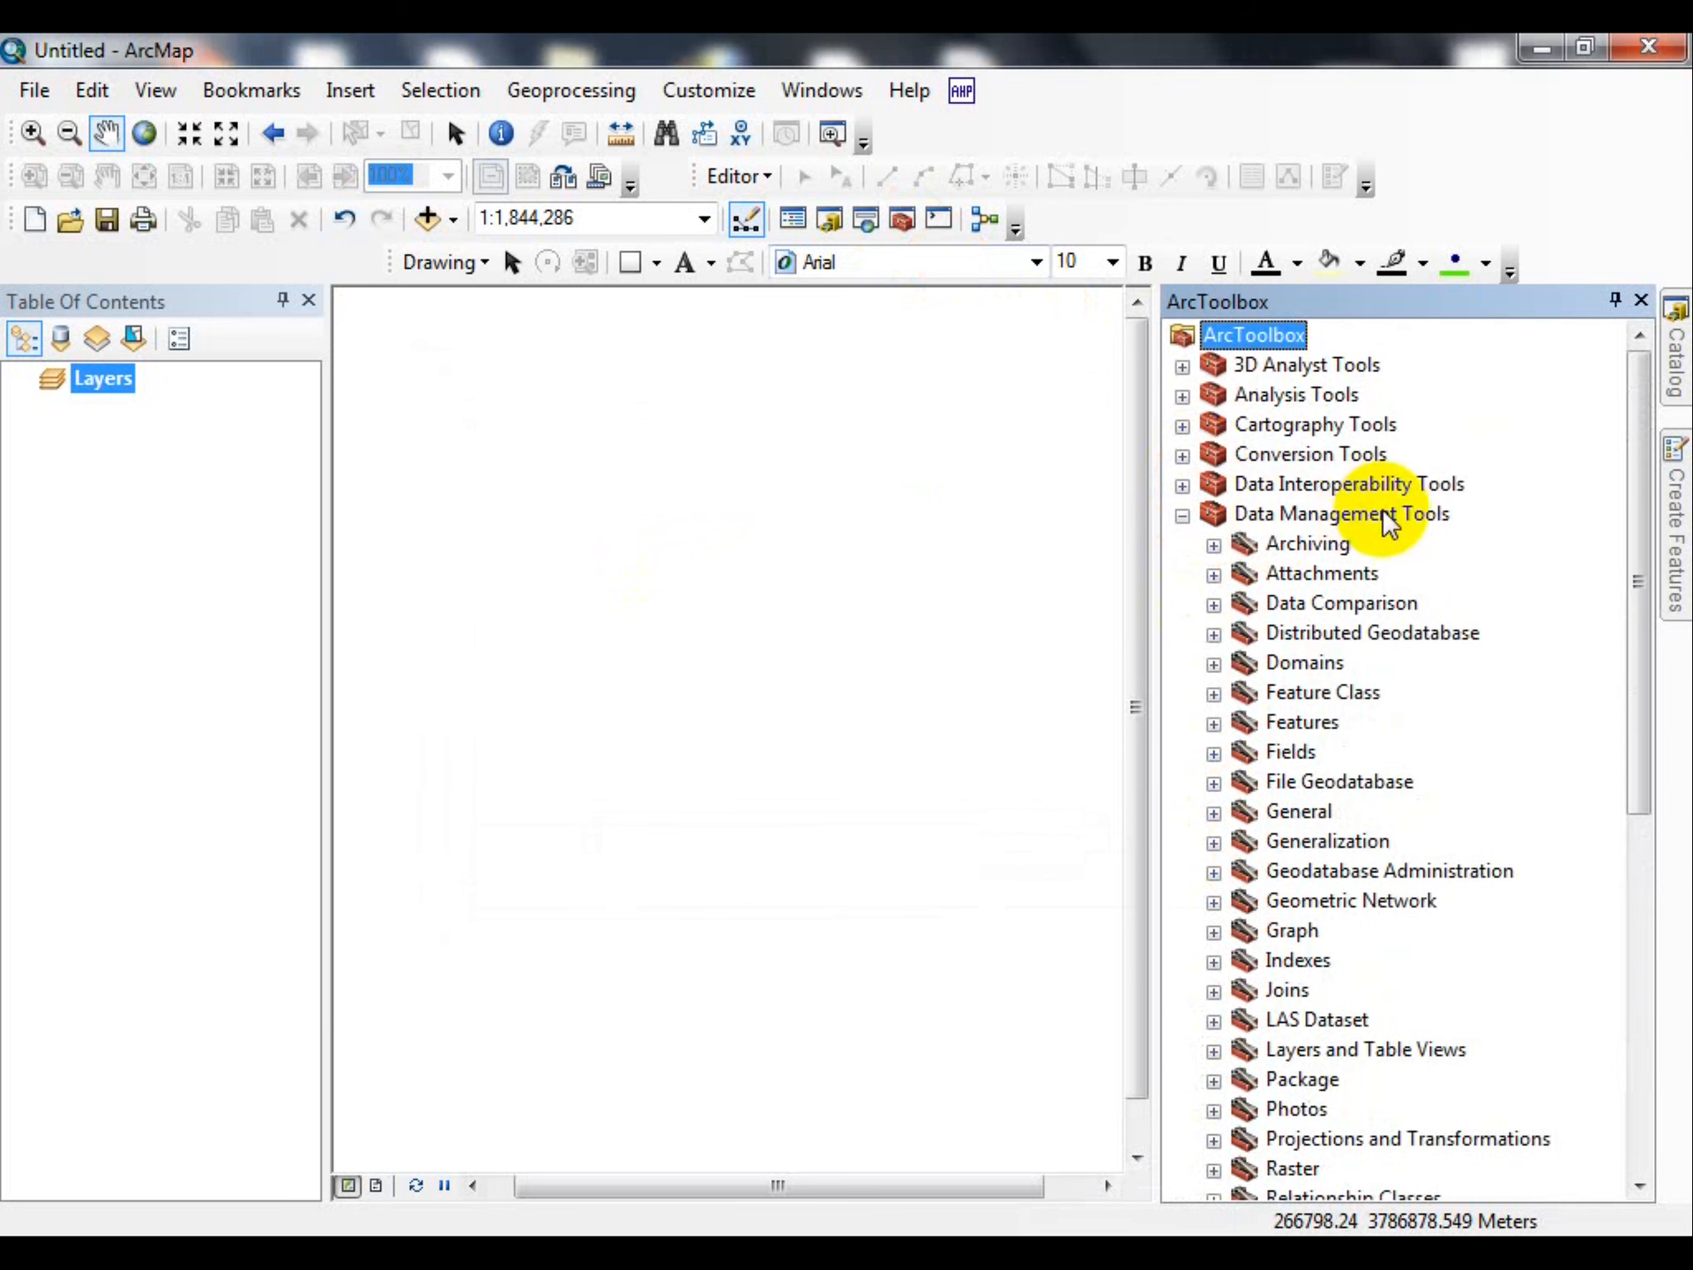
# Open the Composite Bands tool from the Raster Processing toolset of the Data Management Tools.
pyautogui.scroll(-2, 1297, 719)
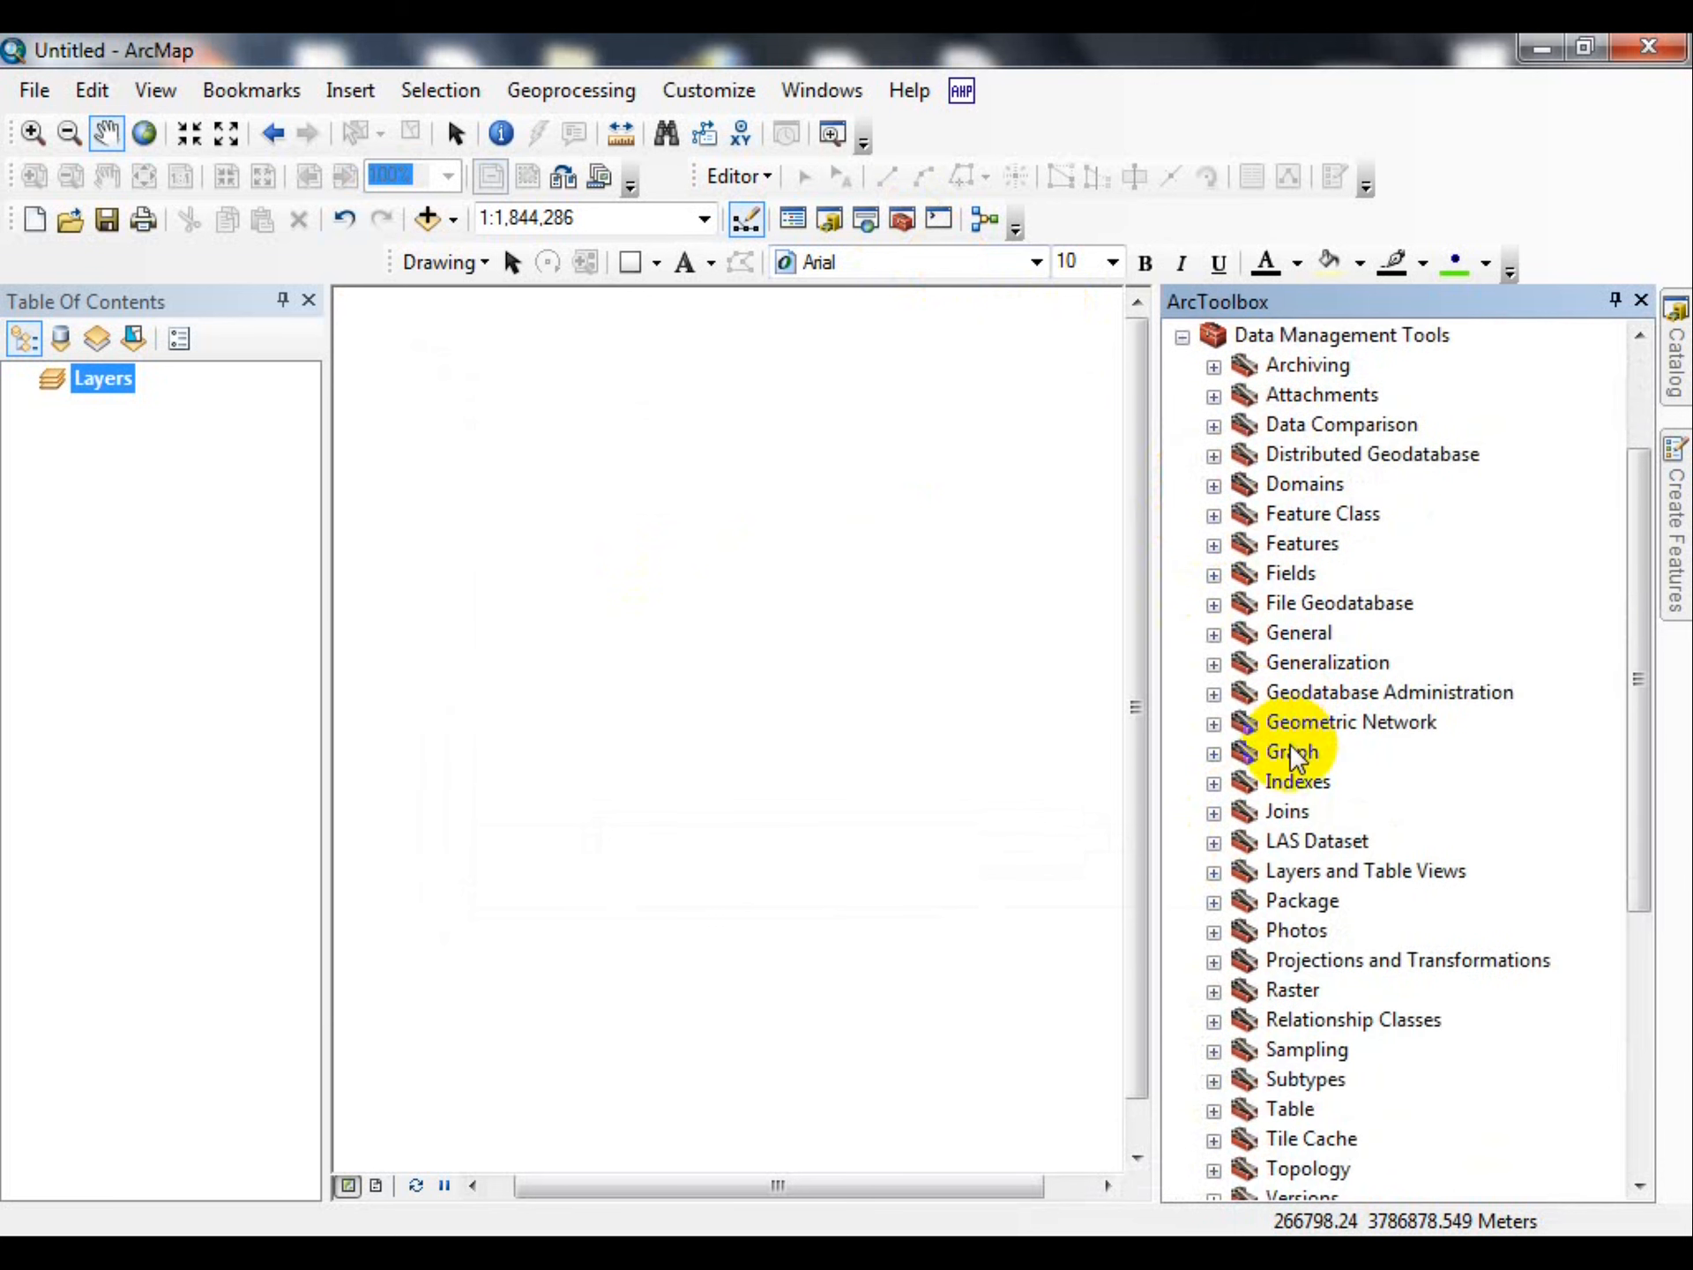
pyautogui.scroll(-1, 1292, 751)
pyautogui.click(1214, 901)
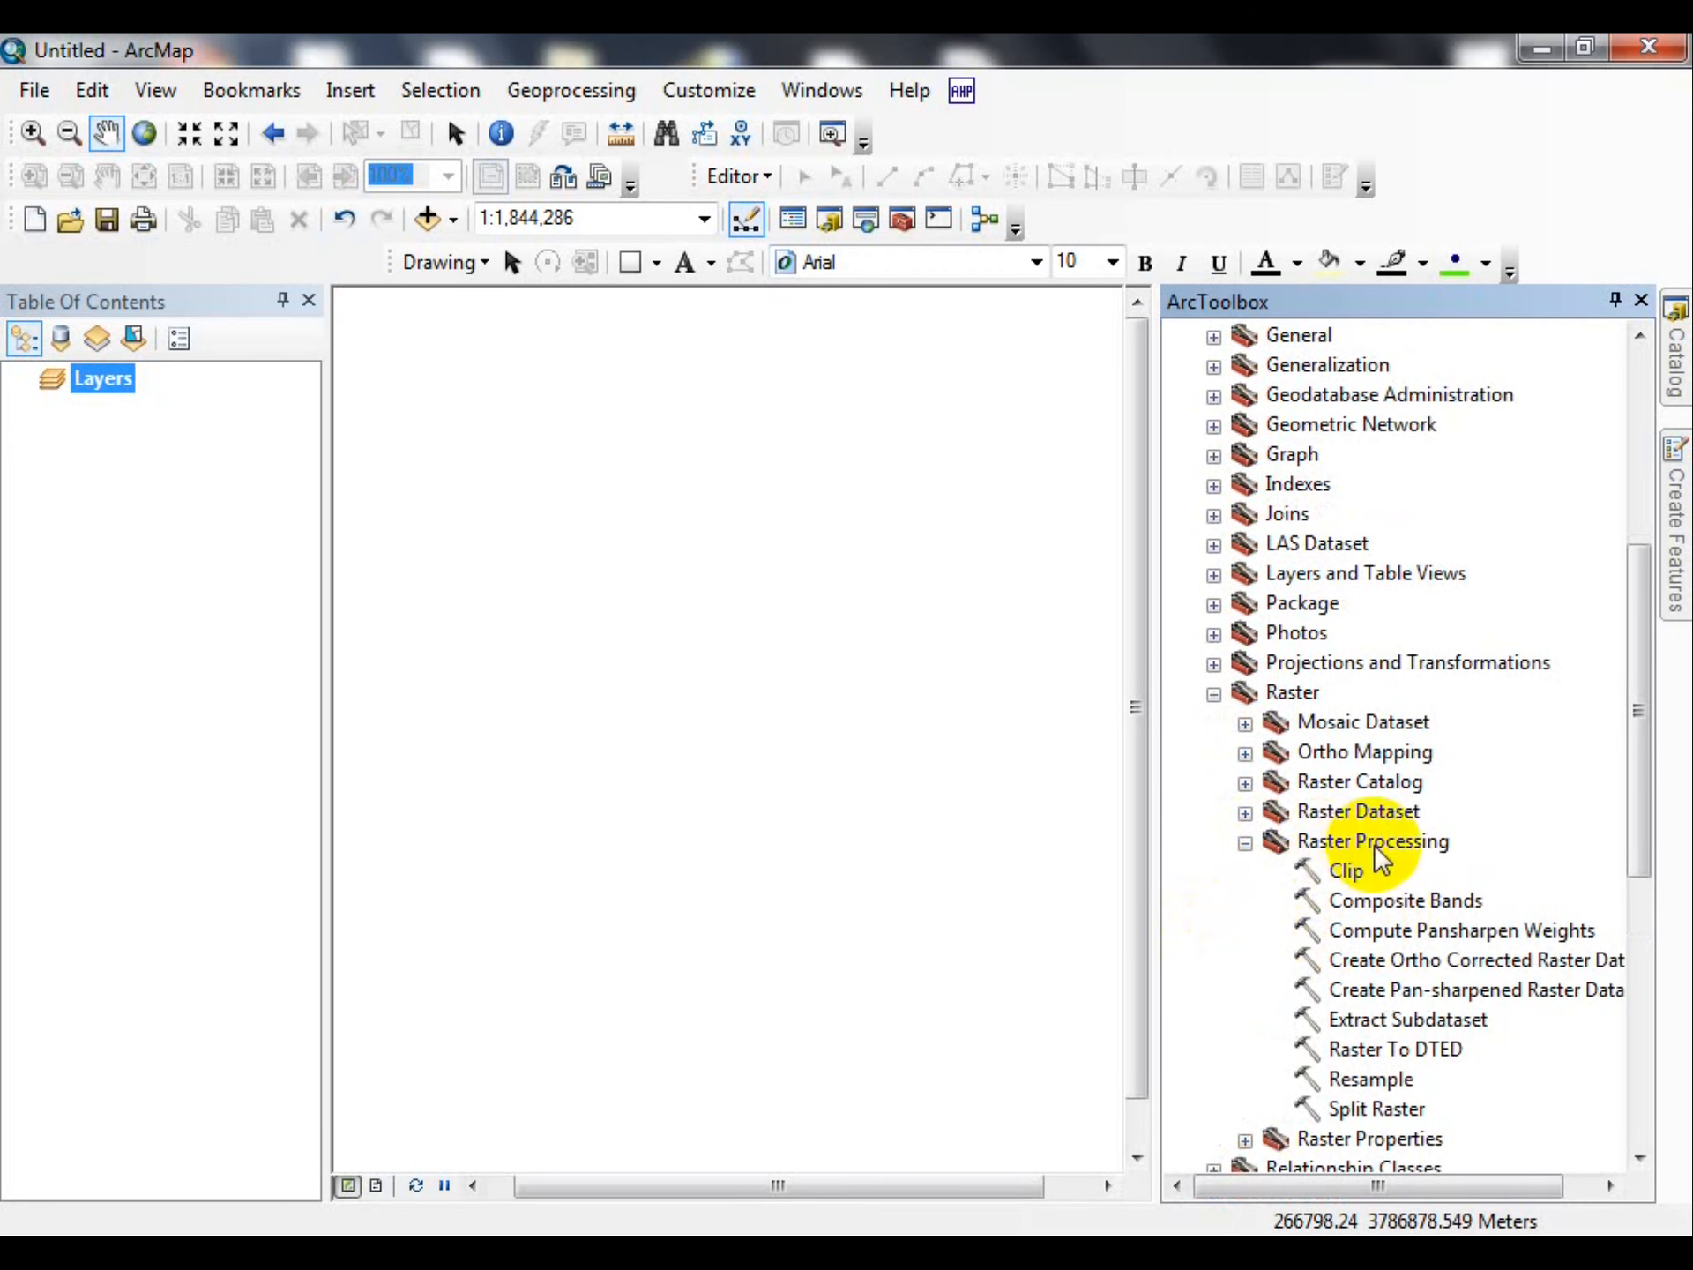
pyautogui.doubleClick(1373, 904)
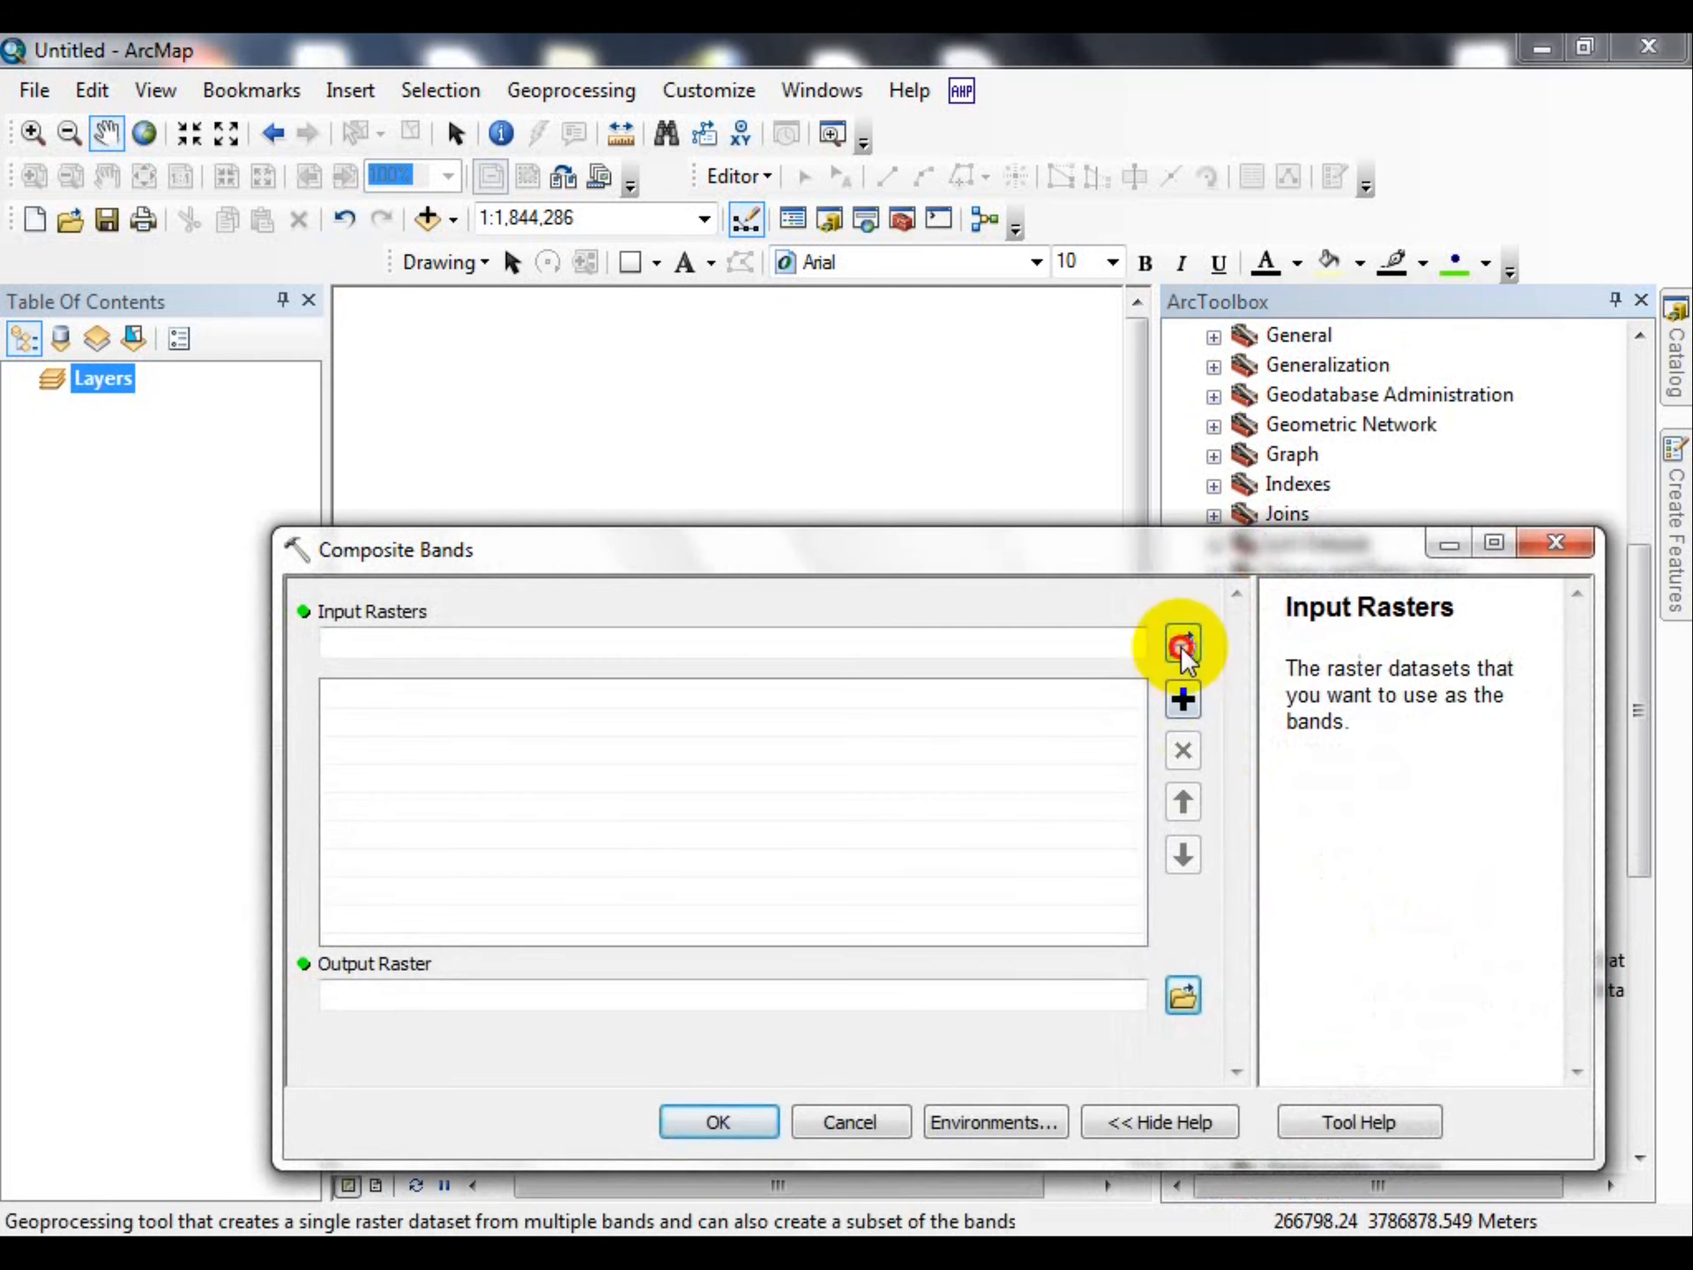
# Add bands SR_B2 through SR_B7 from the LC08_L2SP_150037_20221126_20221206_02_T1 folder as the input rasters.
pyautogui.click(1182, 647)
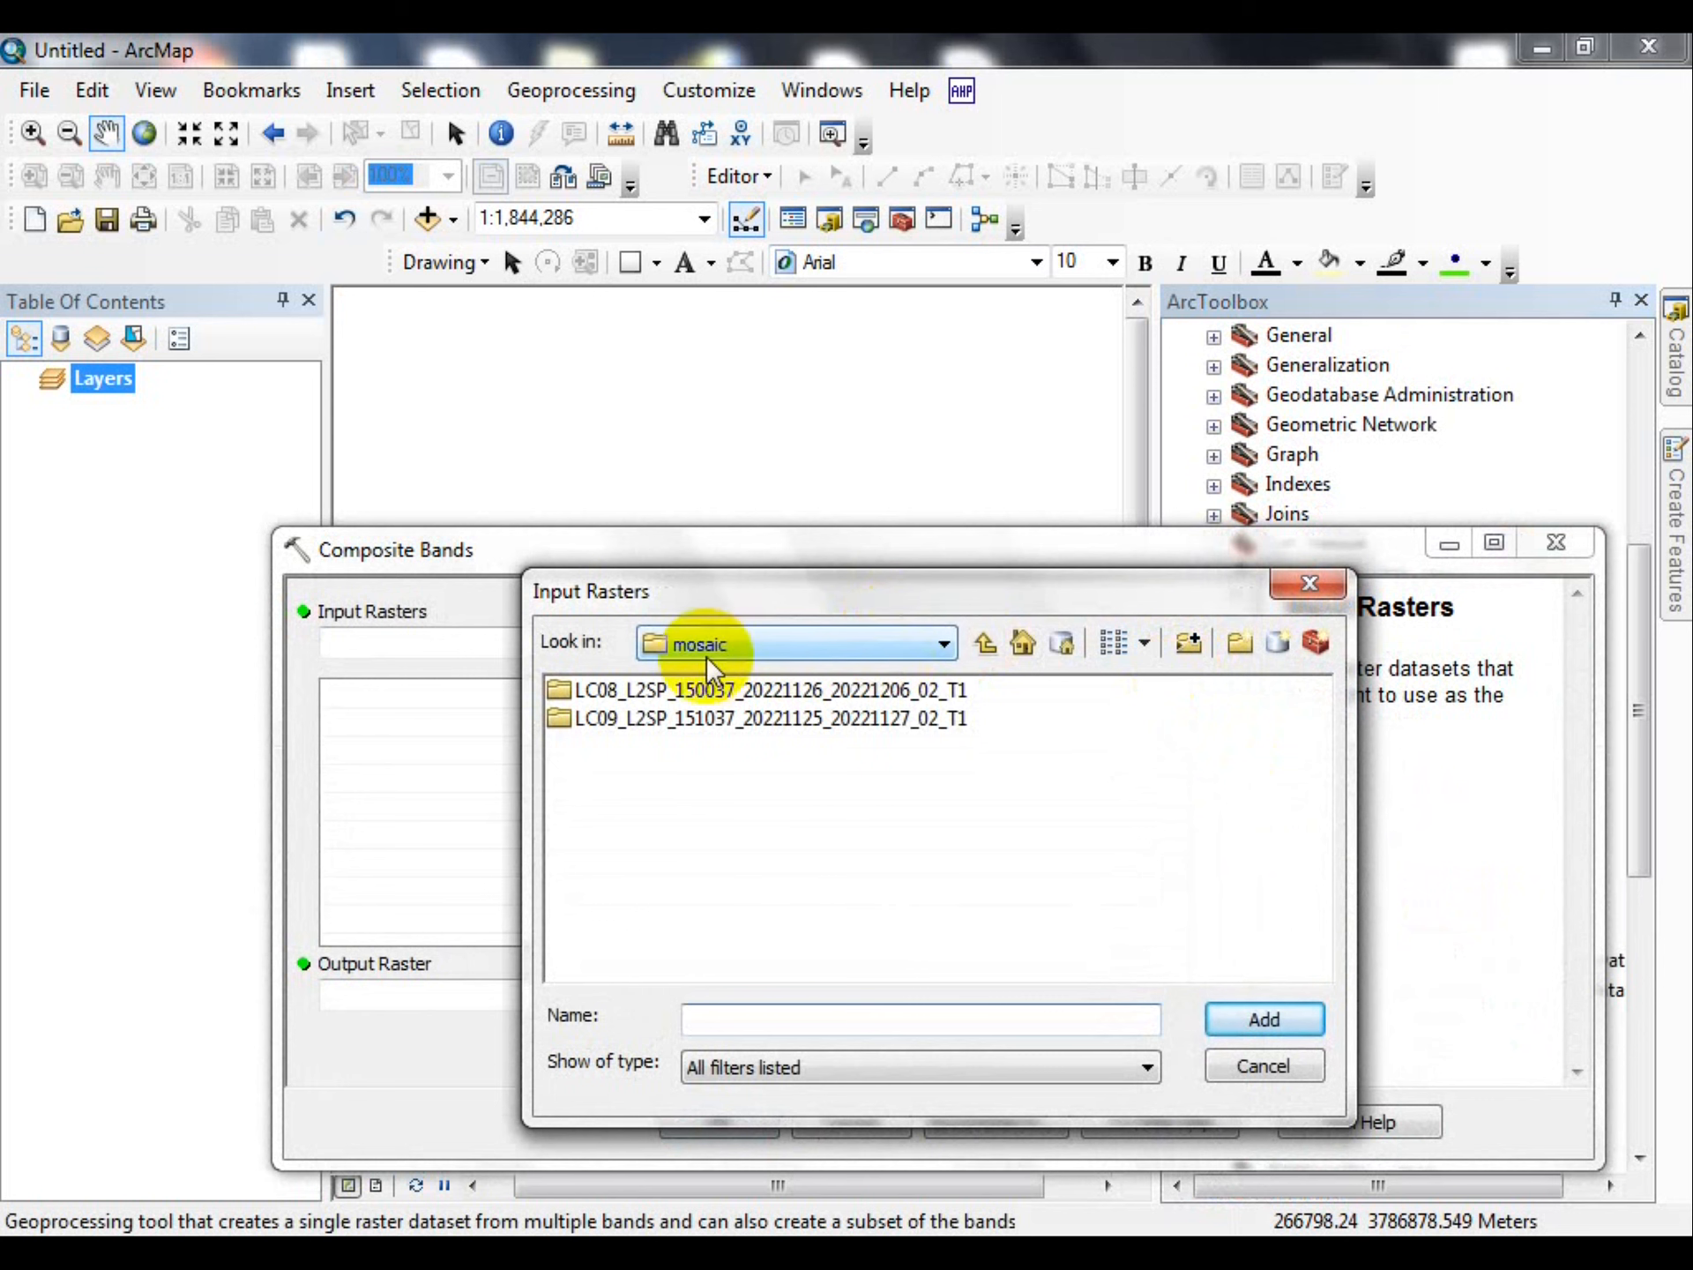
pyautogui.click(618, 687)
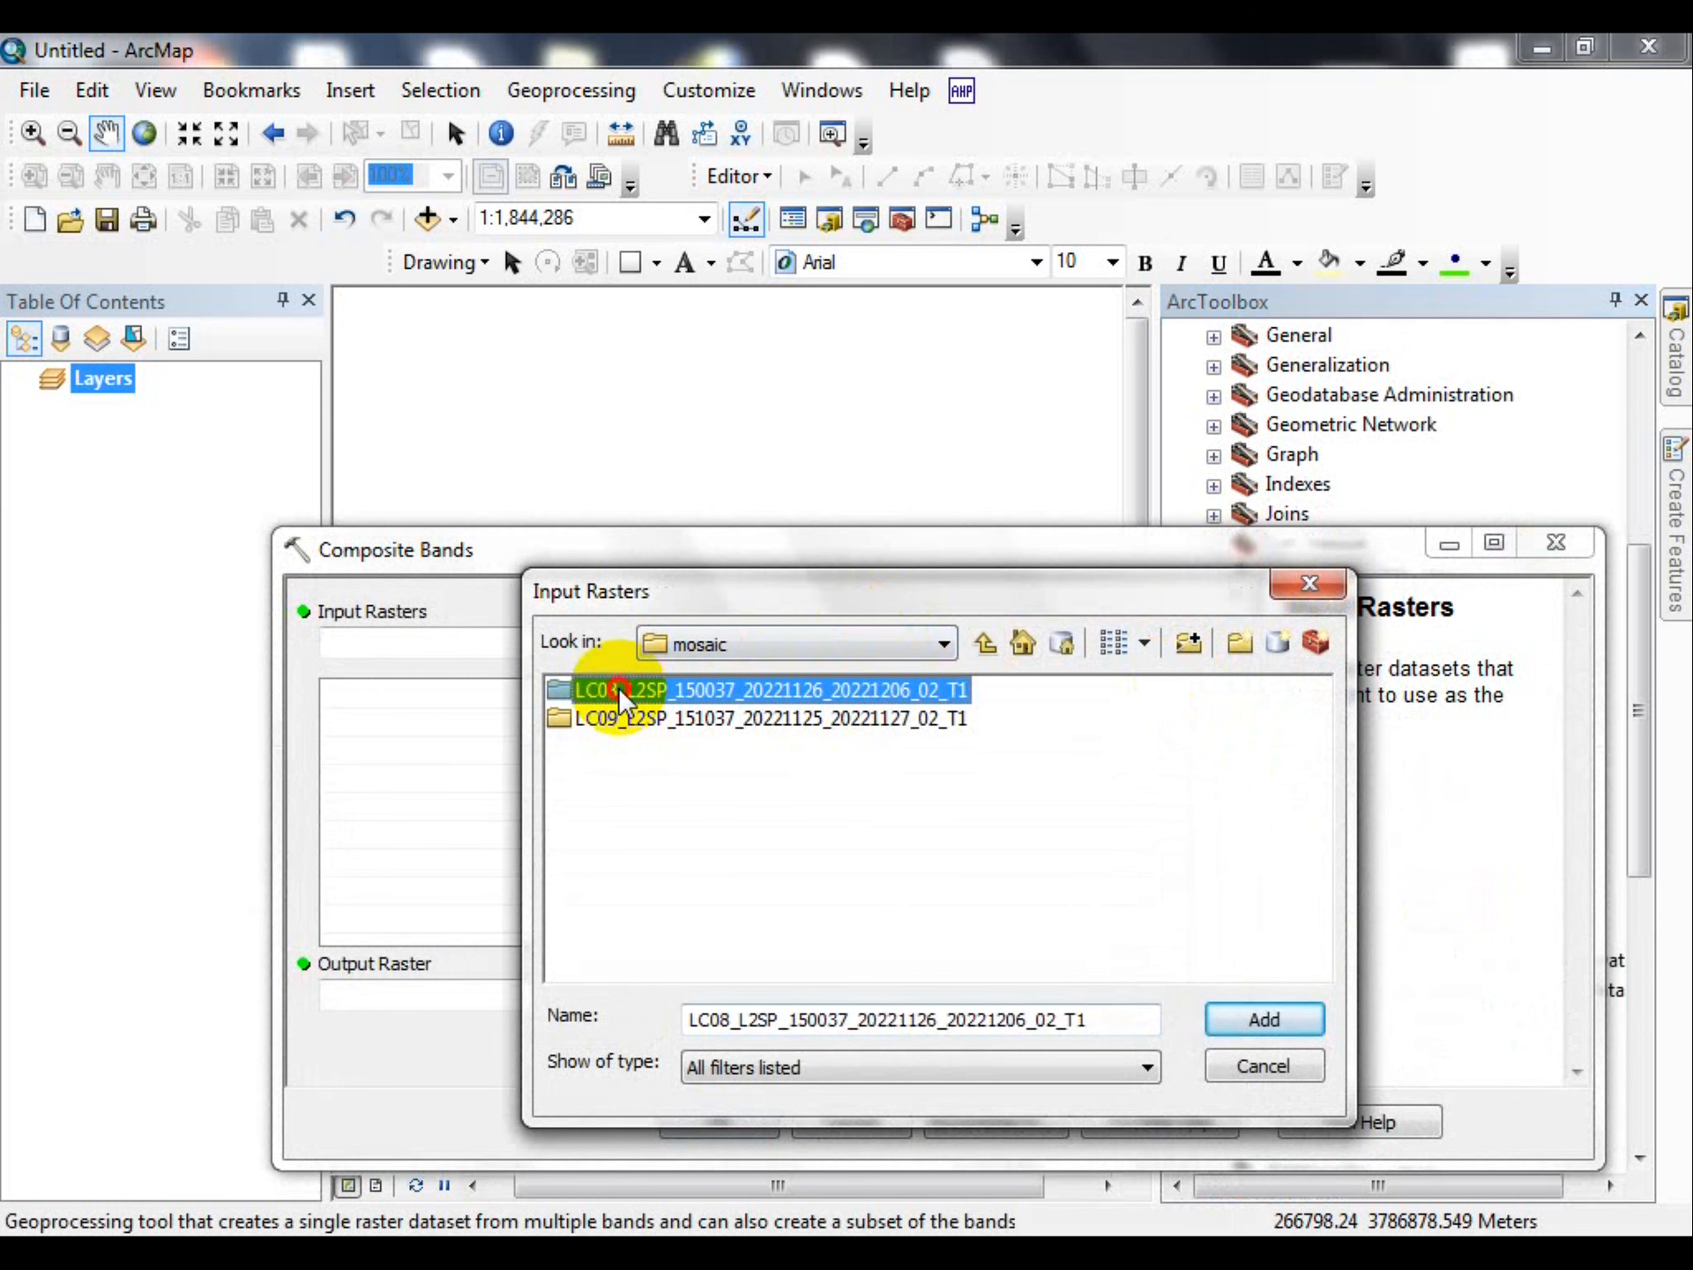
pyautogui.doubleClick(618, 688)
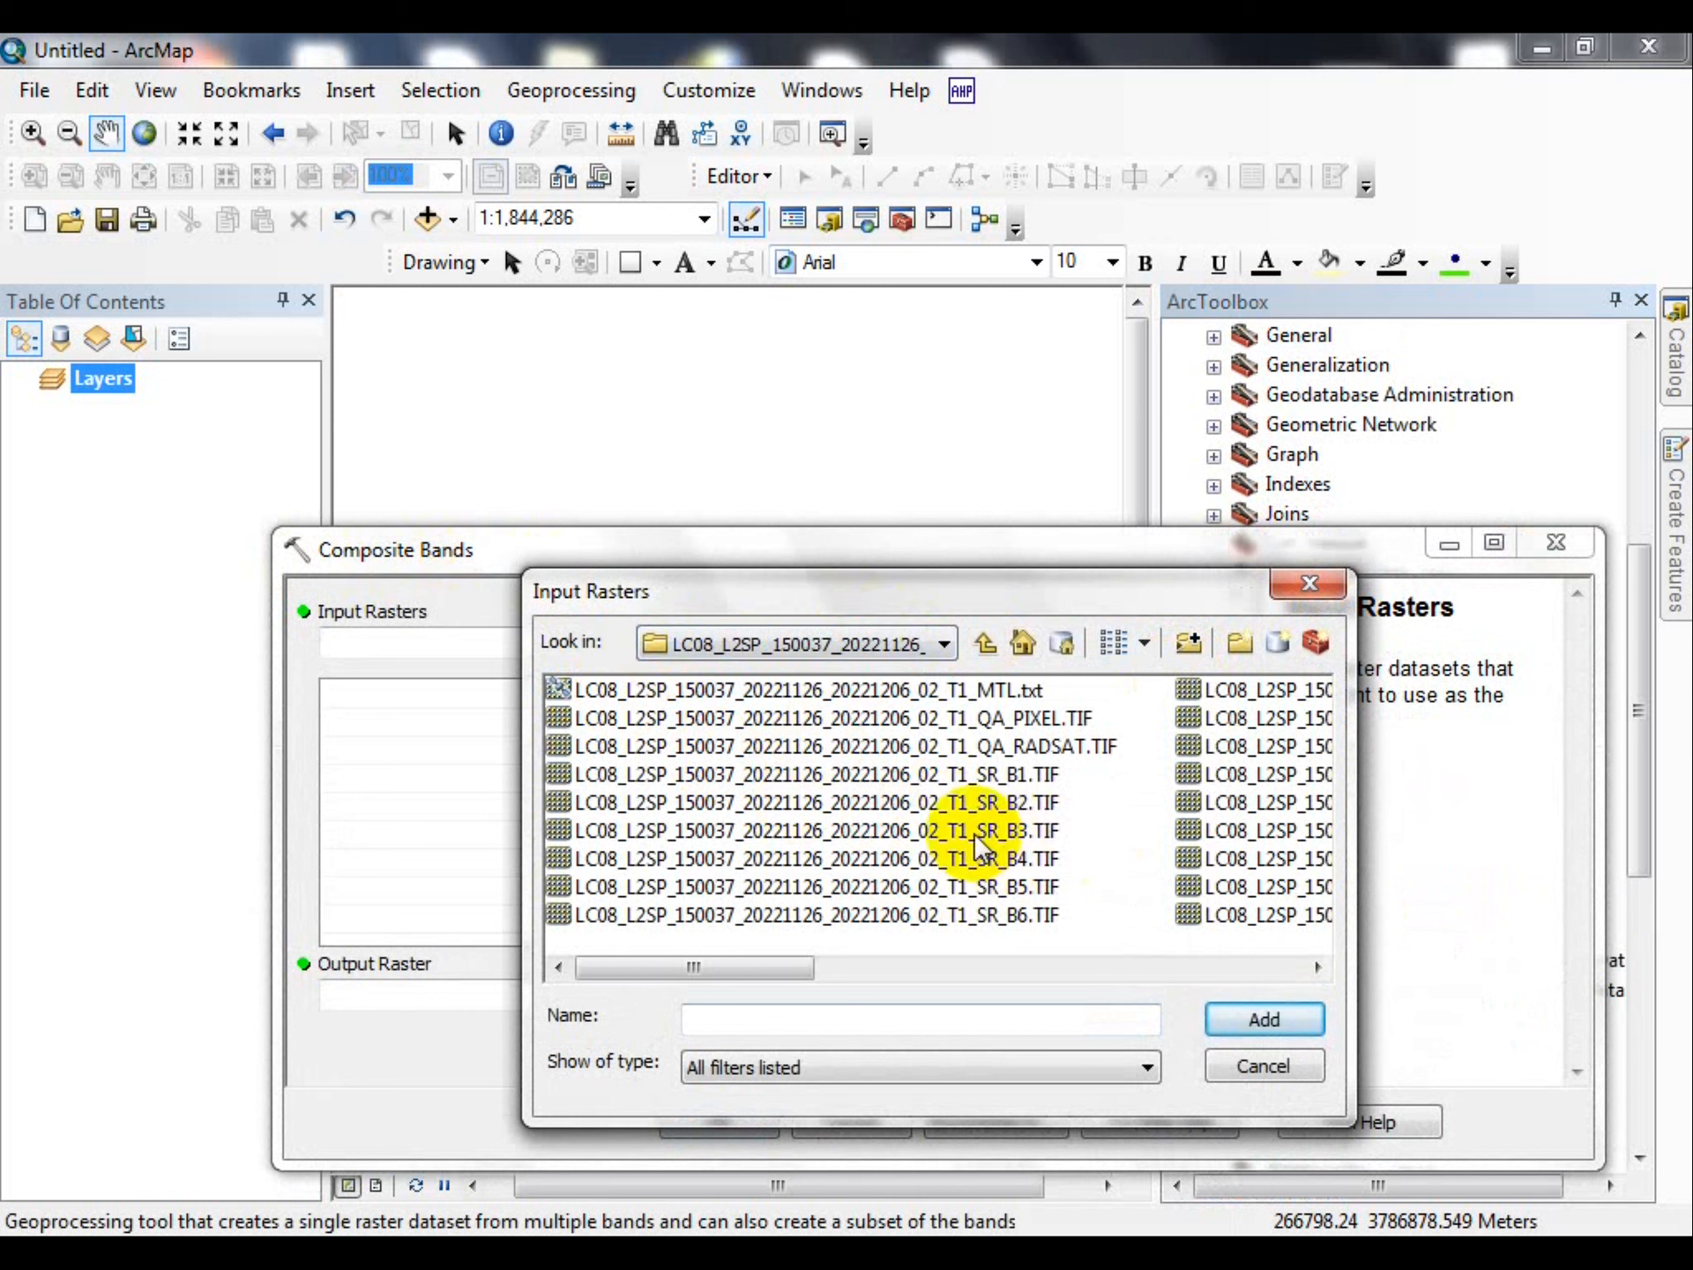
pyautogui.click(970, 804)
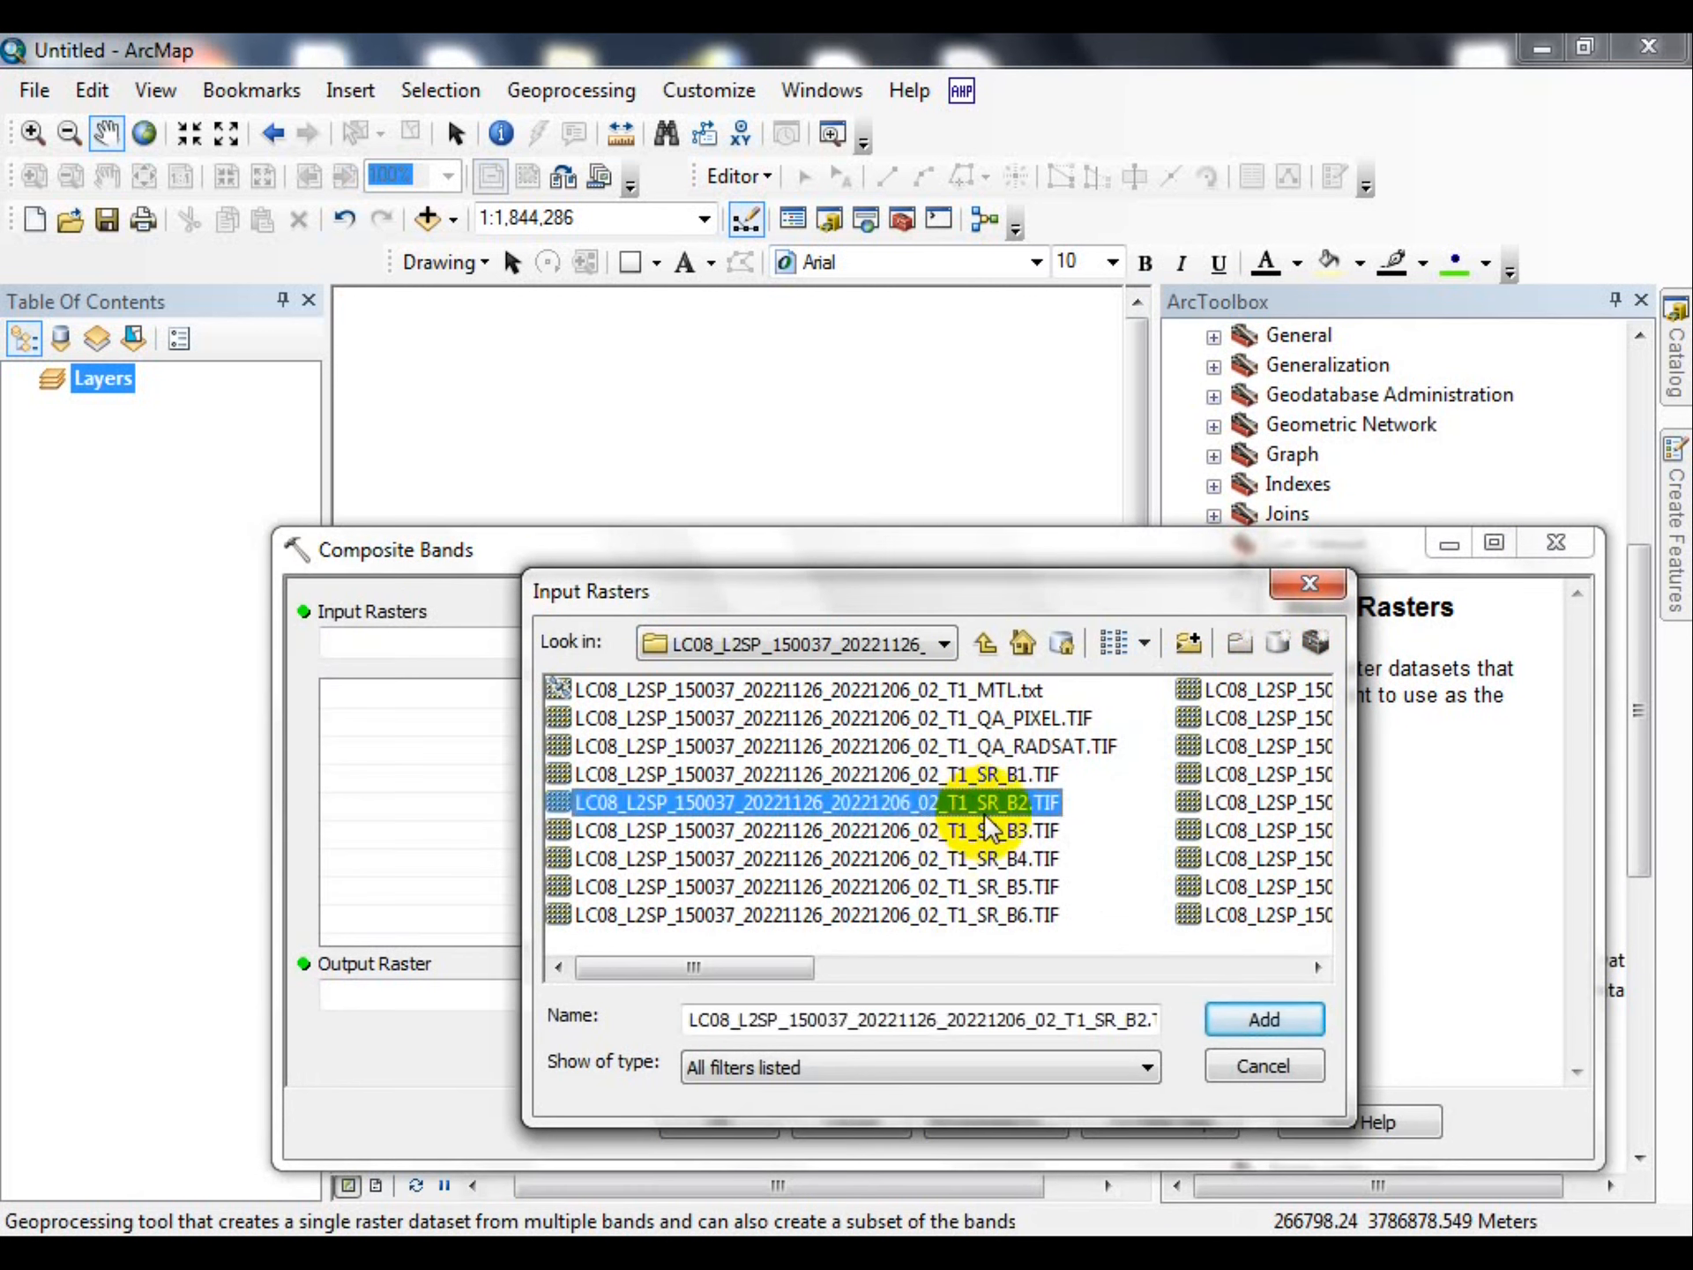
pyautogui.scroll(-2, 1097, 842)
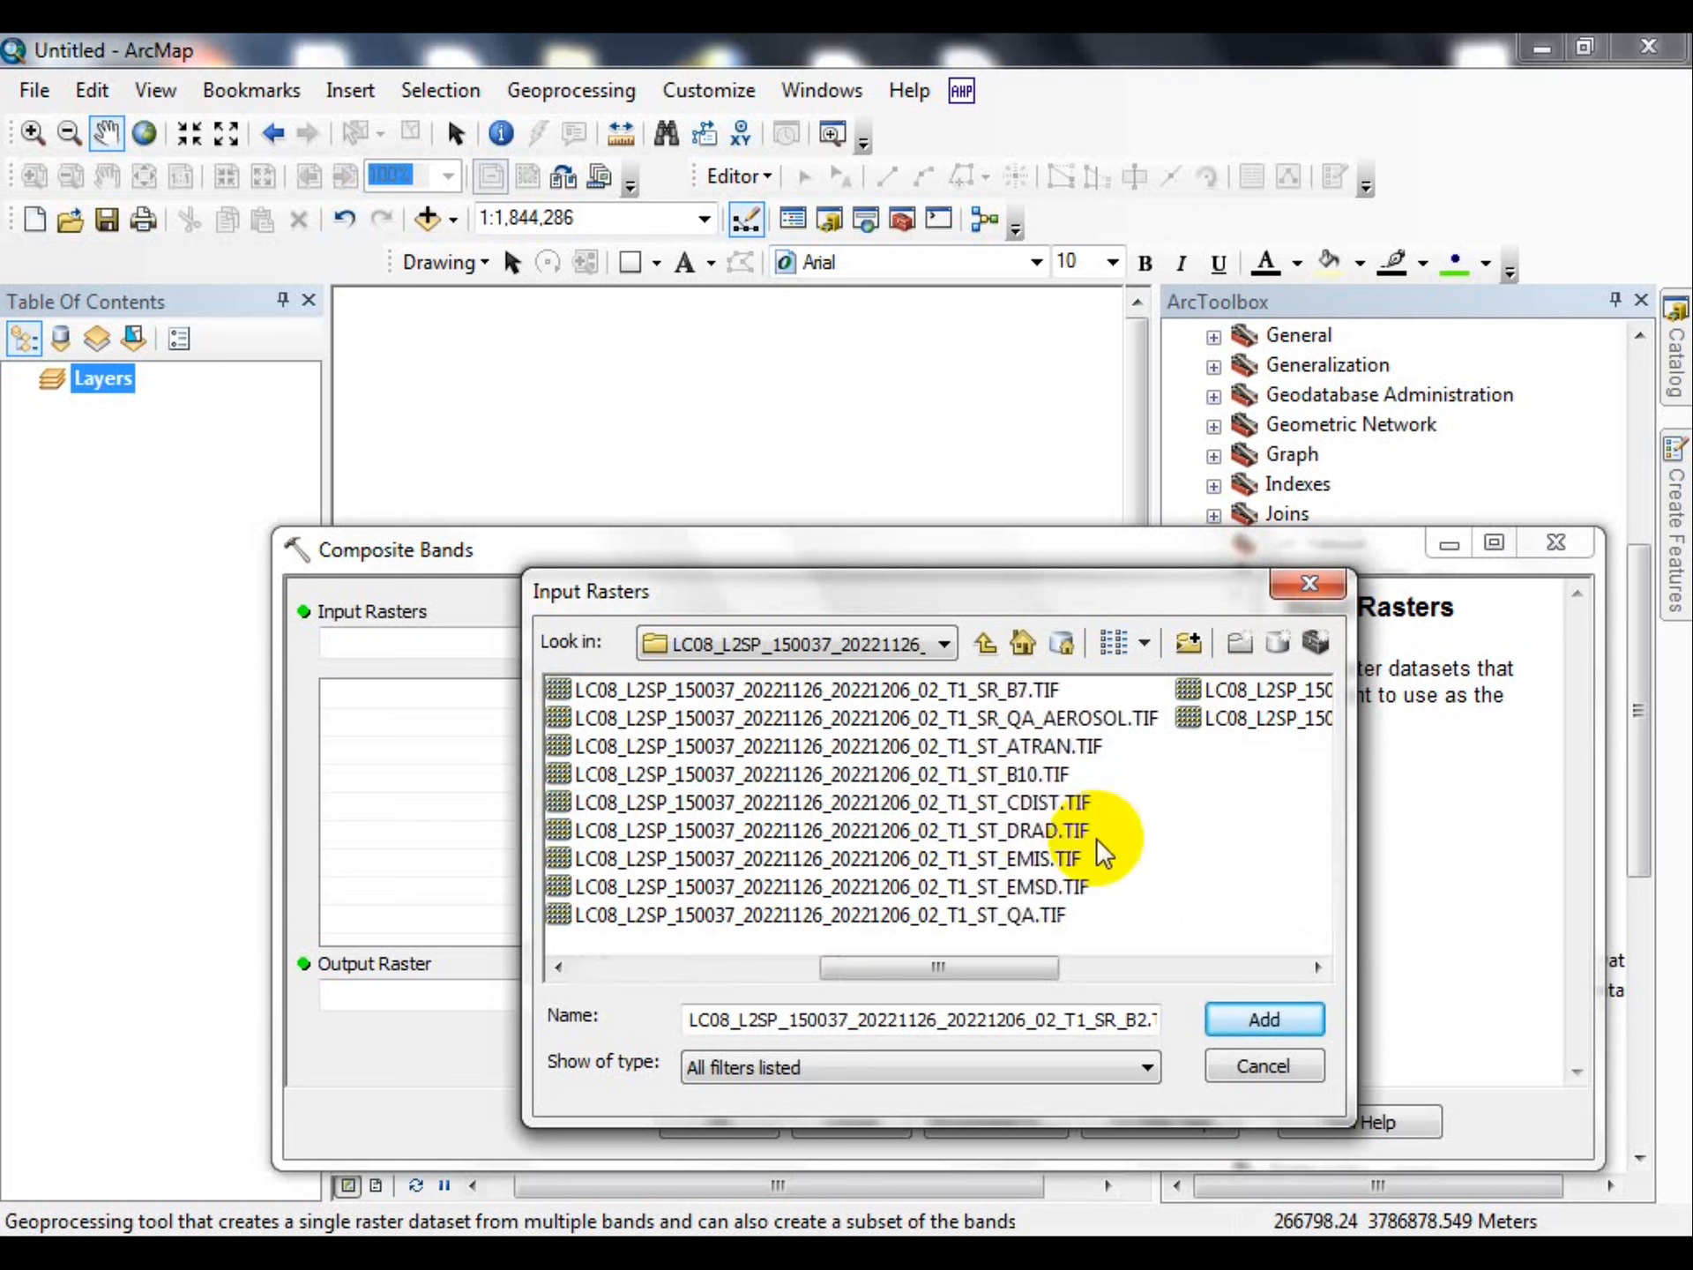
pyautogui.keyDown('shift'); pyautogui.click(1014, 690); pyautogui.keyUp('shift')
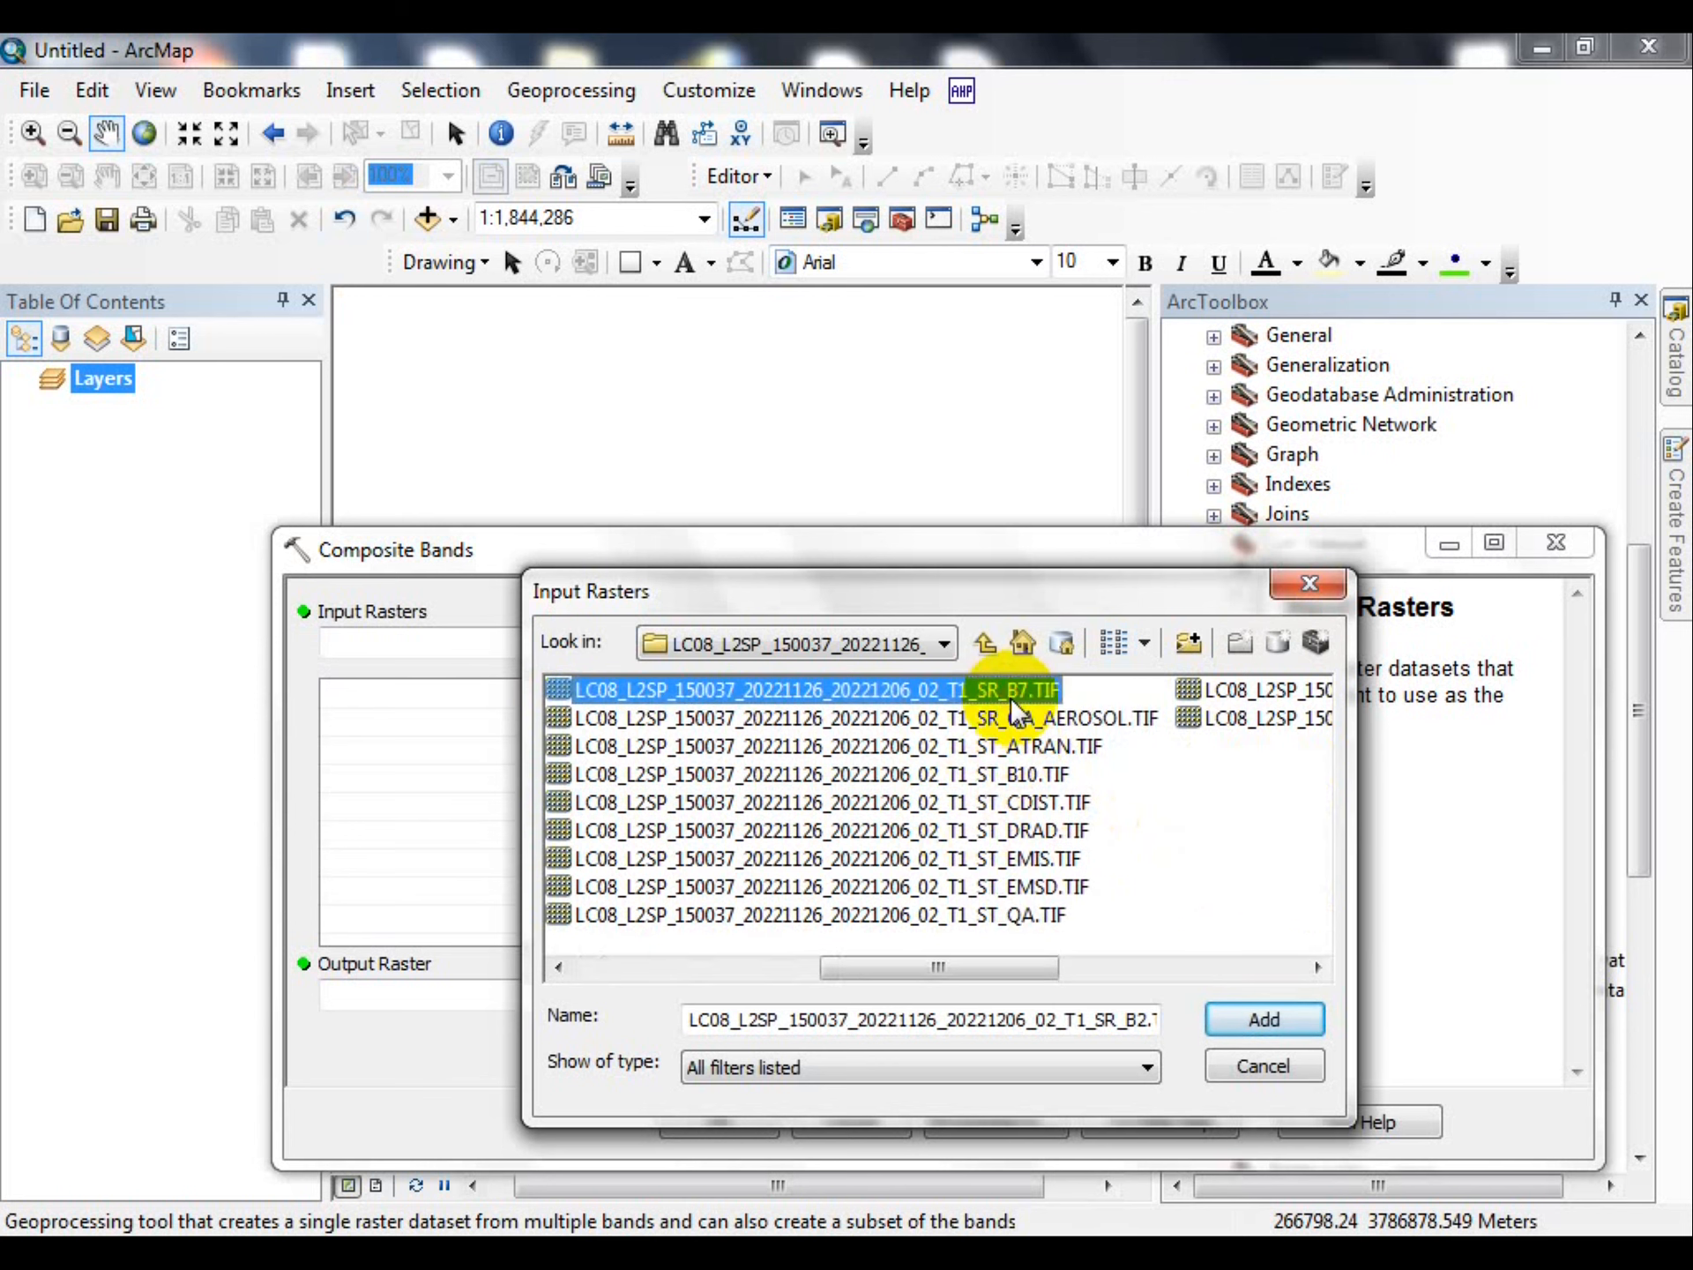
pyautogui.click(1264, 1018)
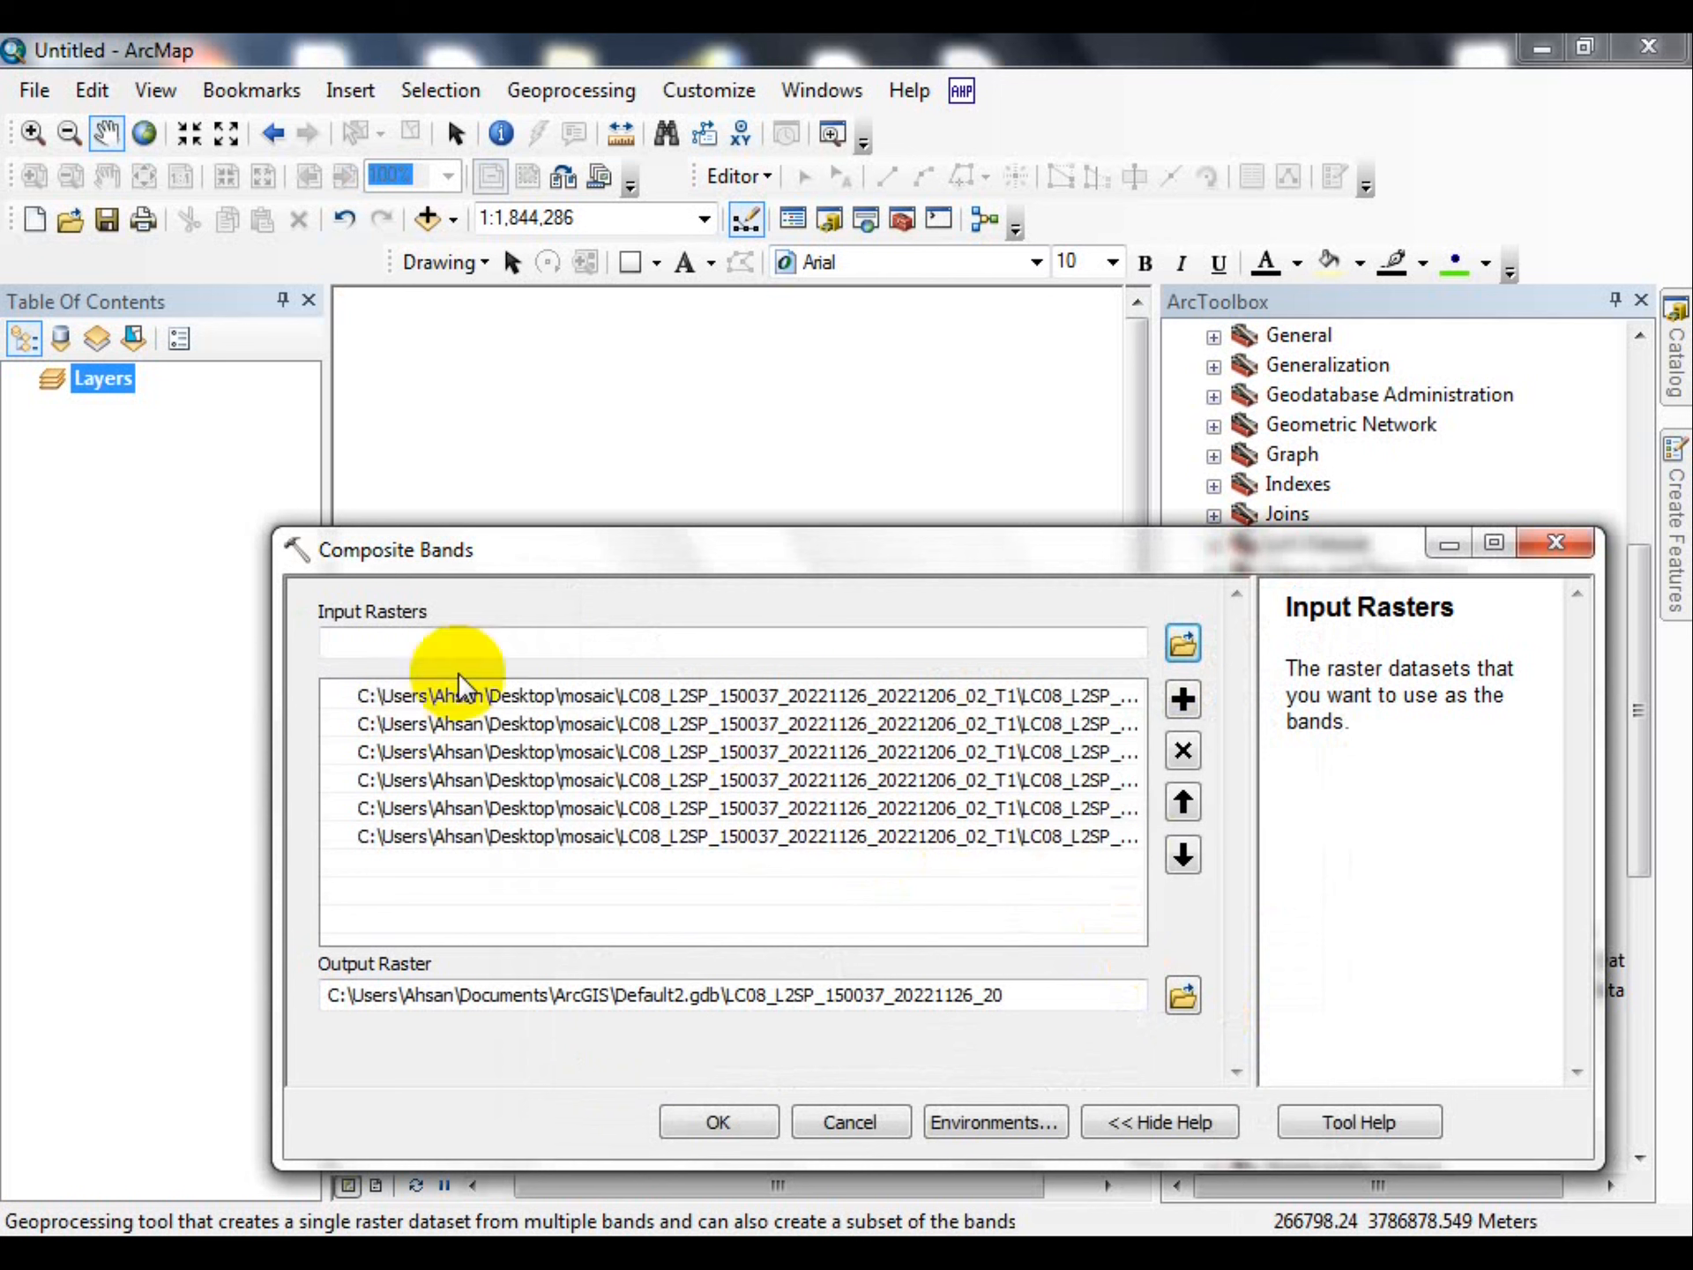
# Name the output raster Composit_1.tif in the LC08_L2SP_150037_20221126_20221206_02_T1 folder and create the composite.
pyautogui.click(1180, 1000)
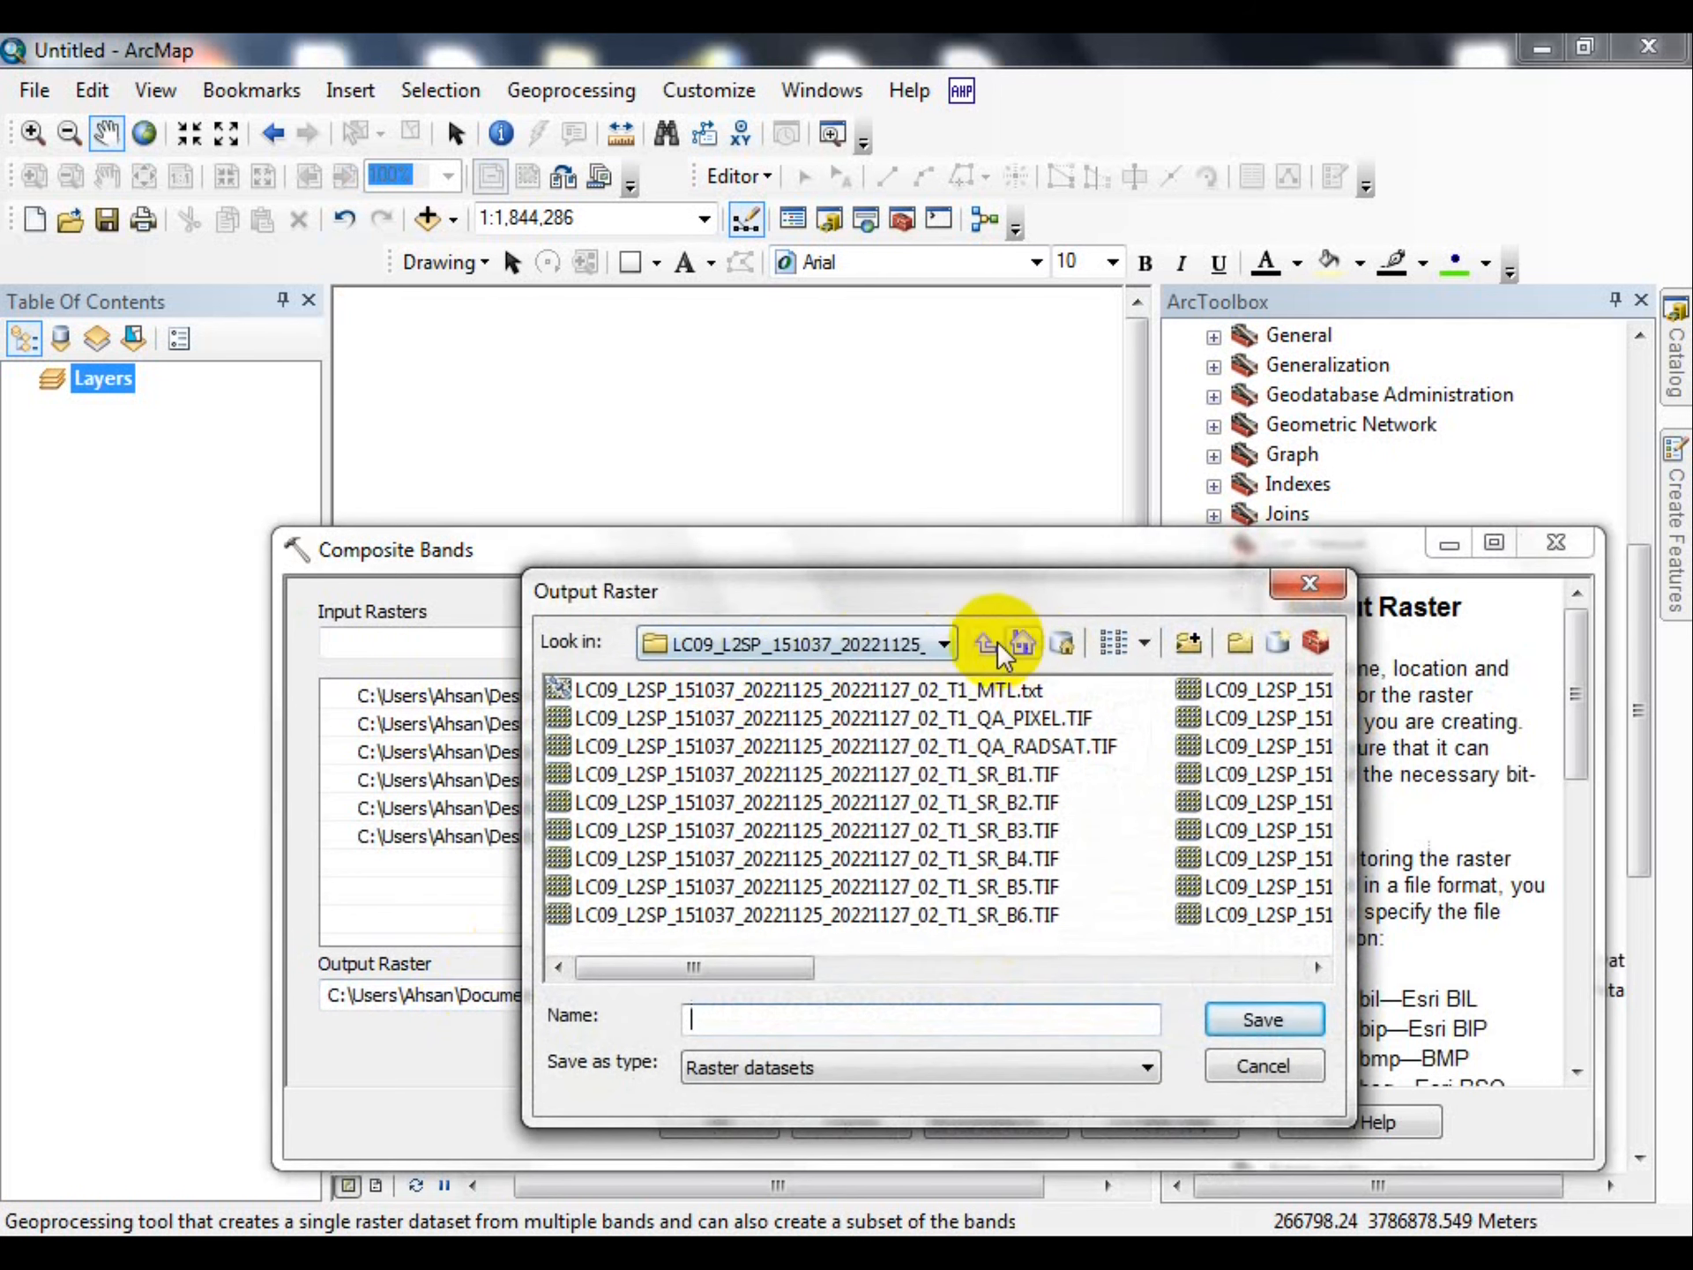
pyautogui.click(984, 643)
pyautogui.doubleClick(632, 691)
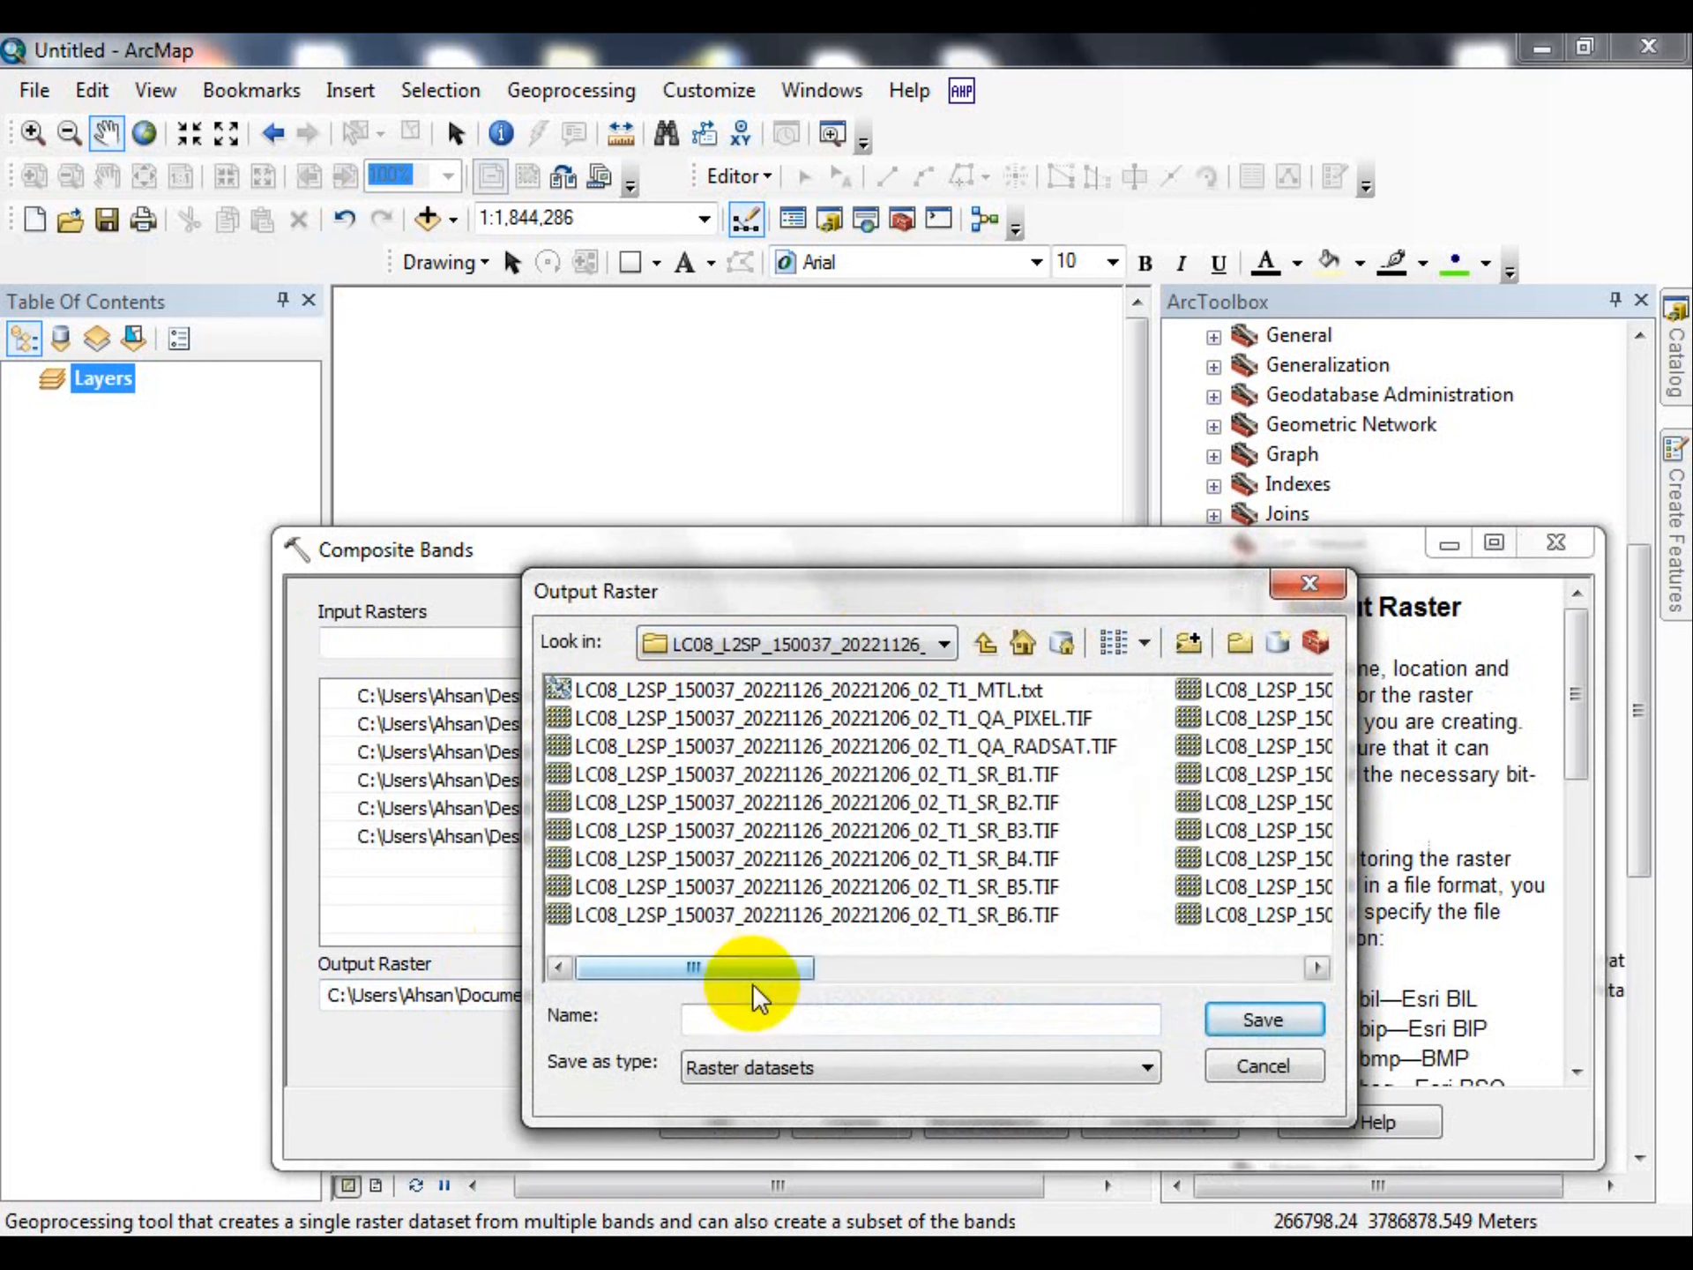
pyautogui.click(754, 1021)
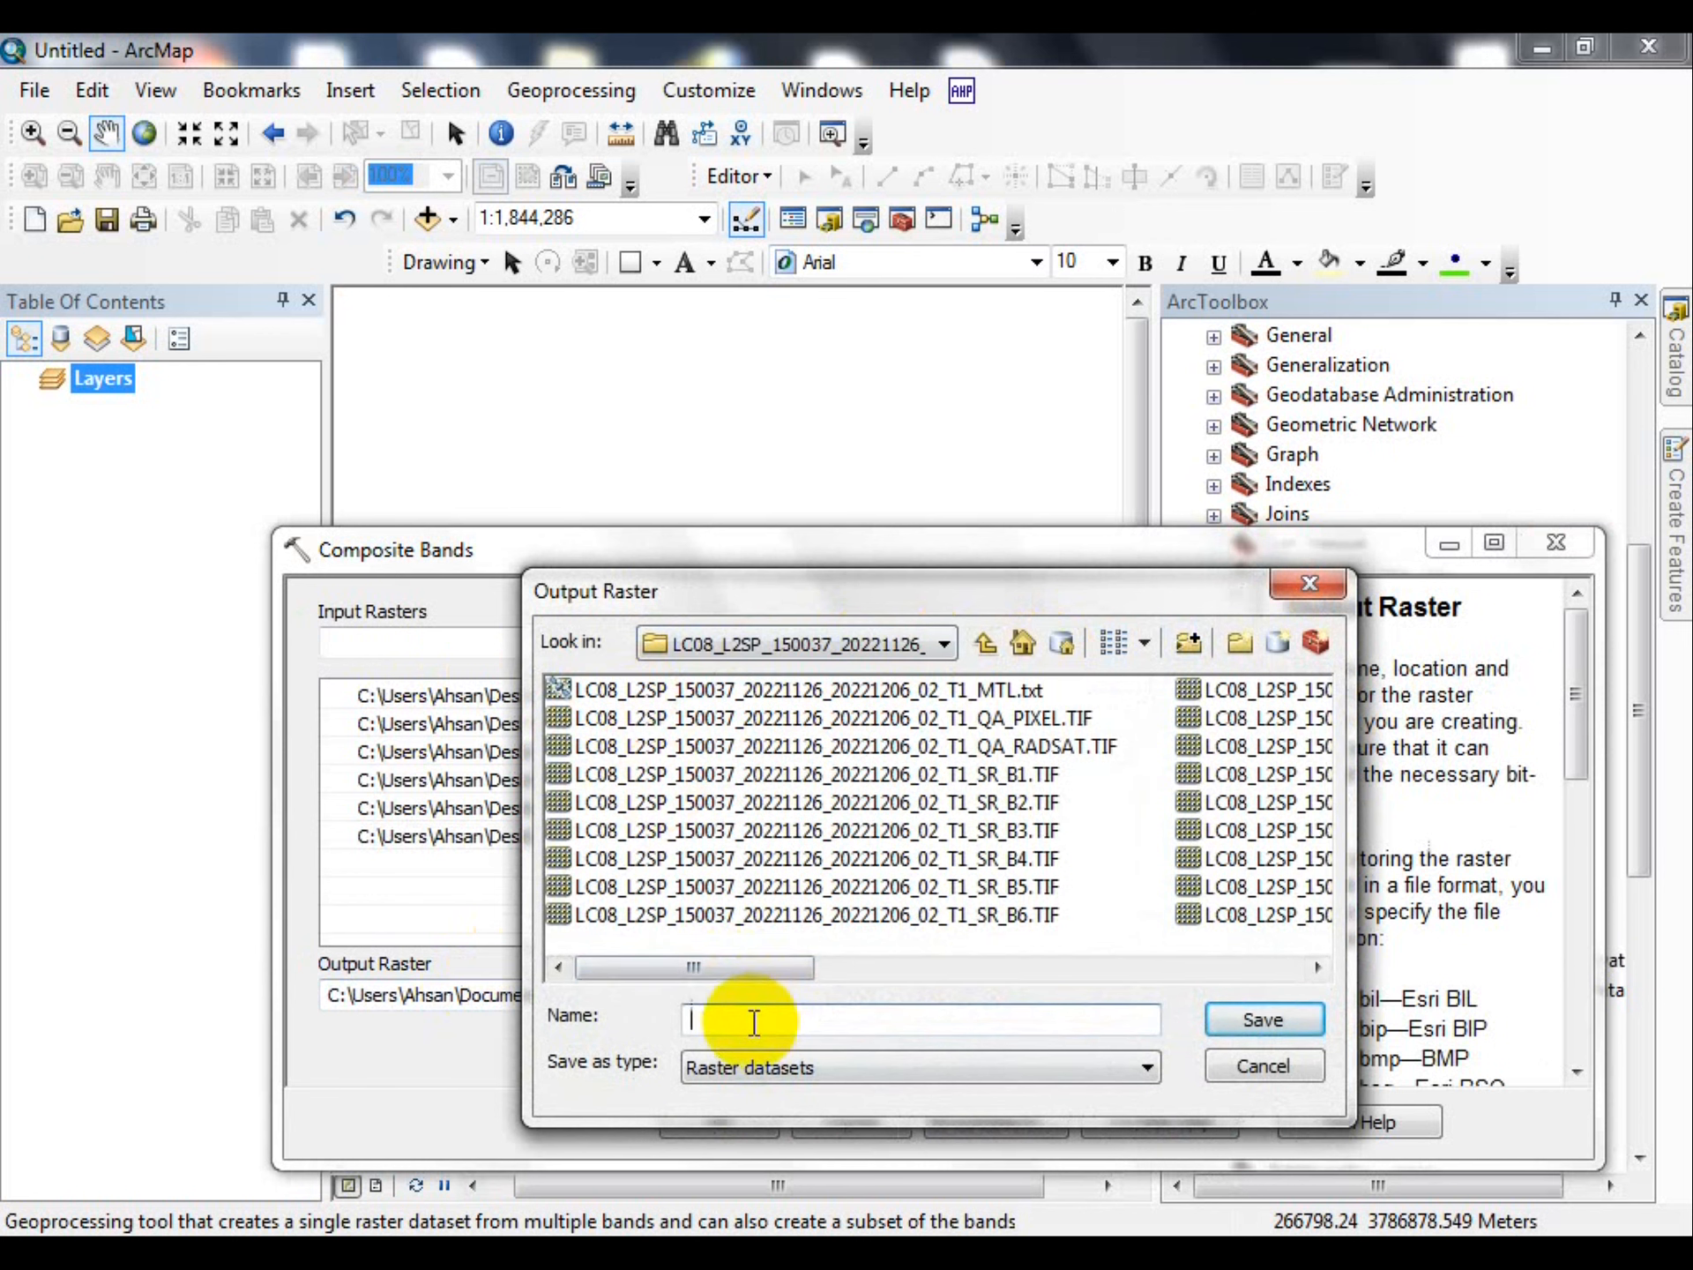
pyautogui.write('Composit_1.')
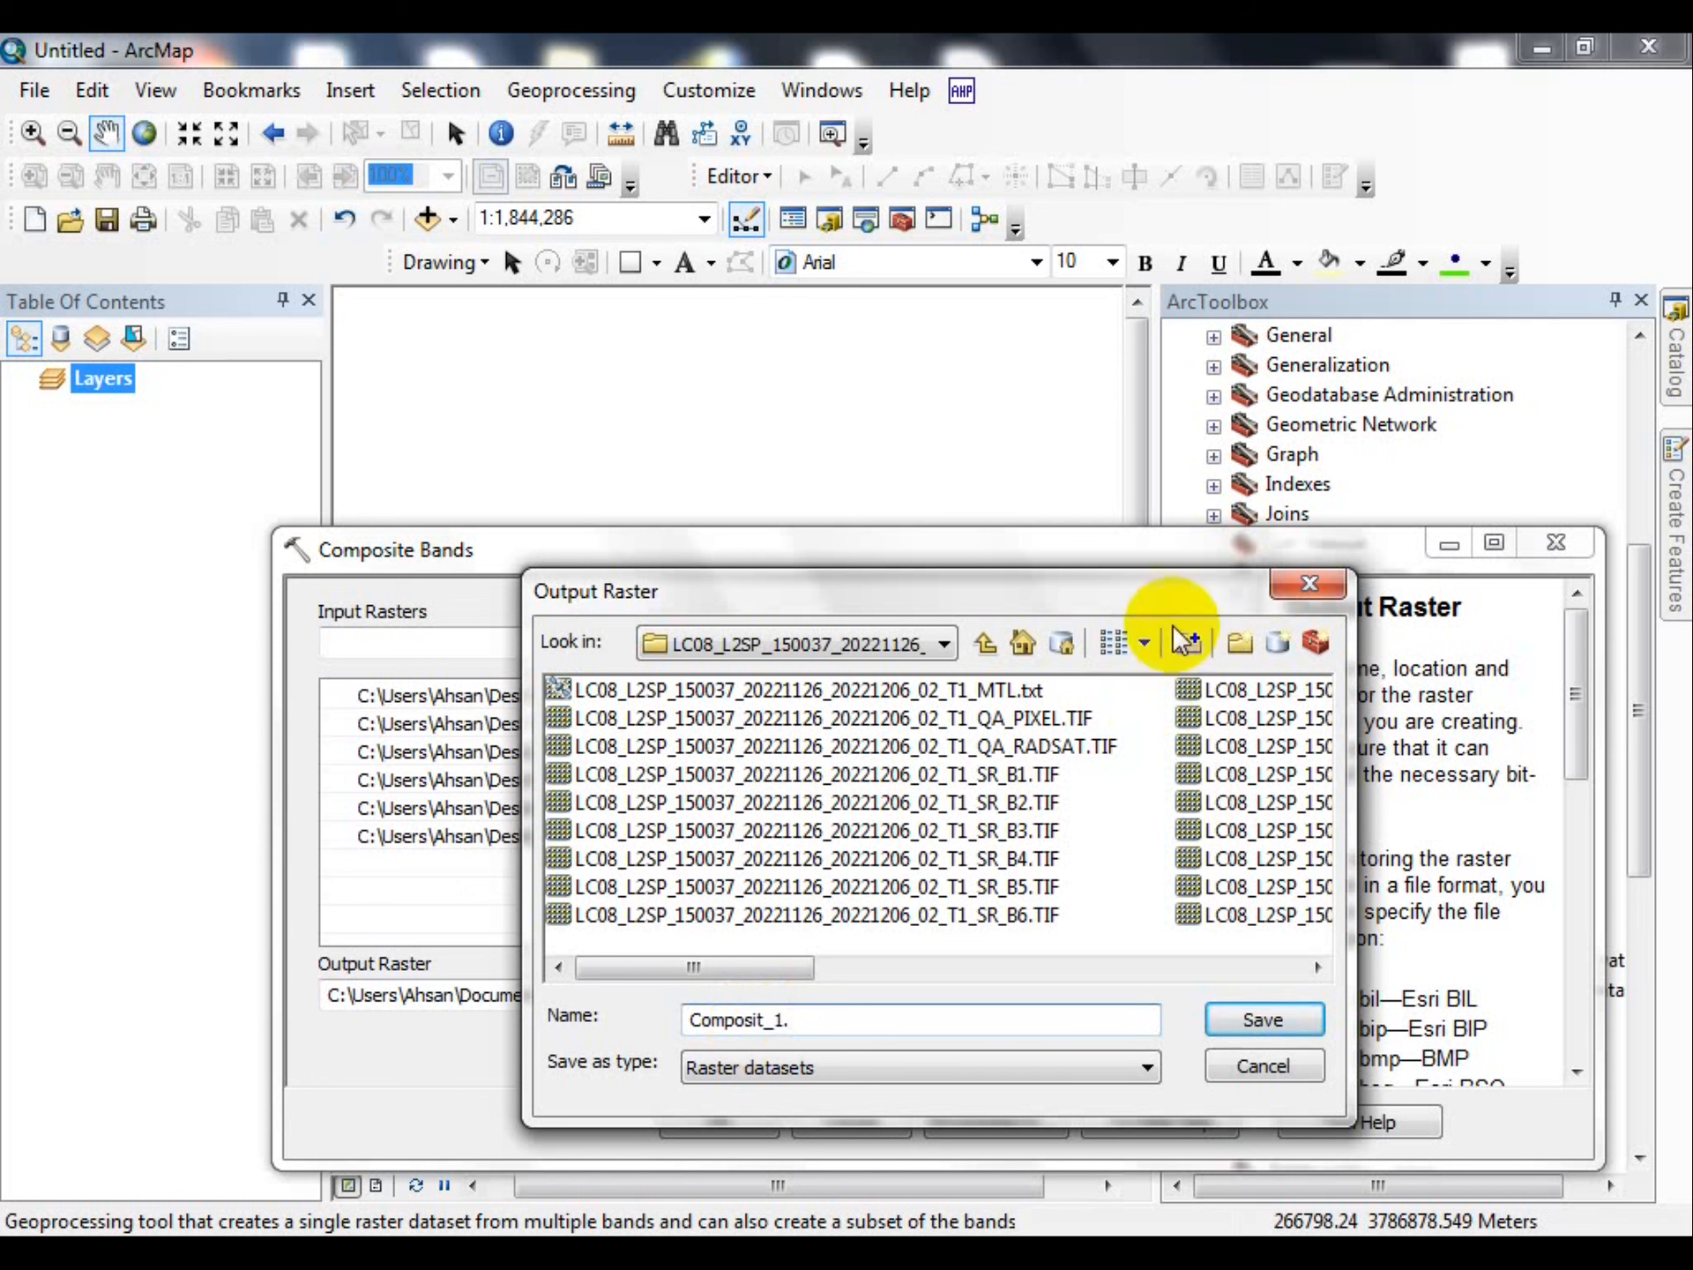
pyautogui.moveTo(1179, 577); pyautogui.dragTo(1065, 600)
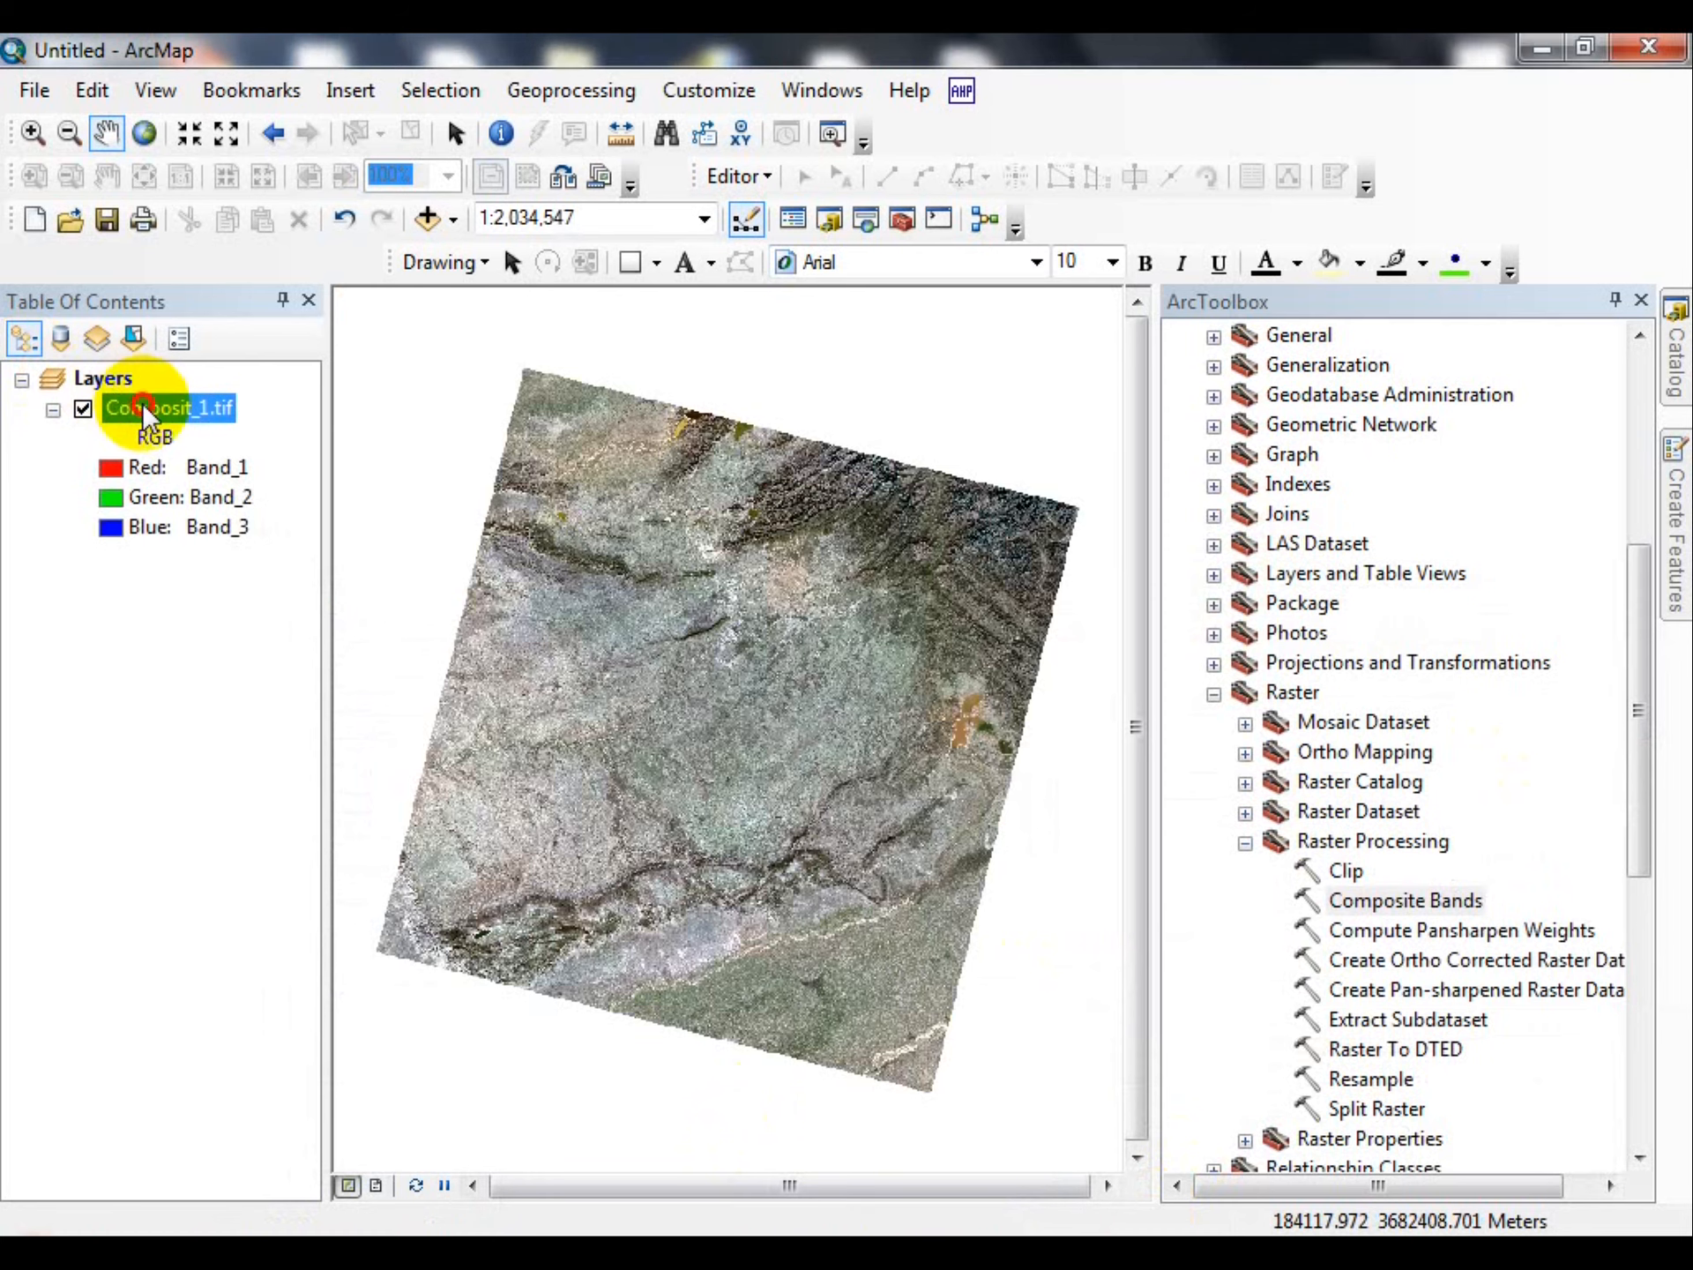
# Set the RGB composite of Composit_1.tif to Band_5 for red, Band_4 for green and Band_2 for blue.
pyautogui.doubleClick(133, 409)
pyautogui.click(811, 479)
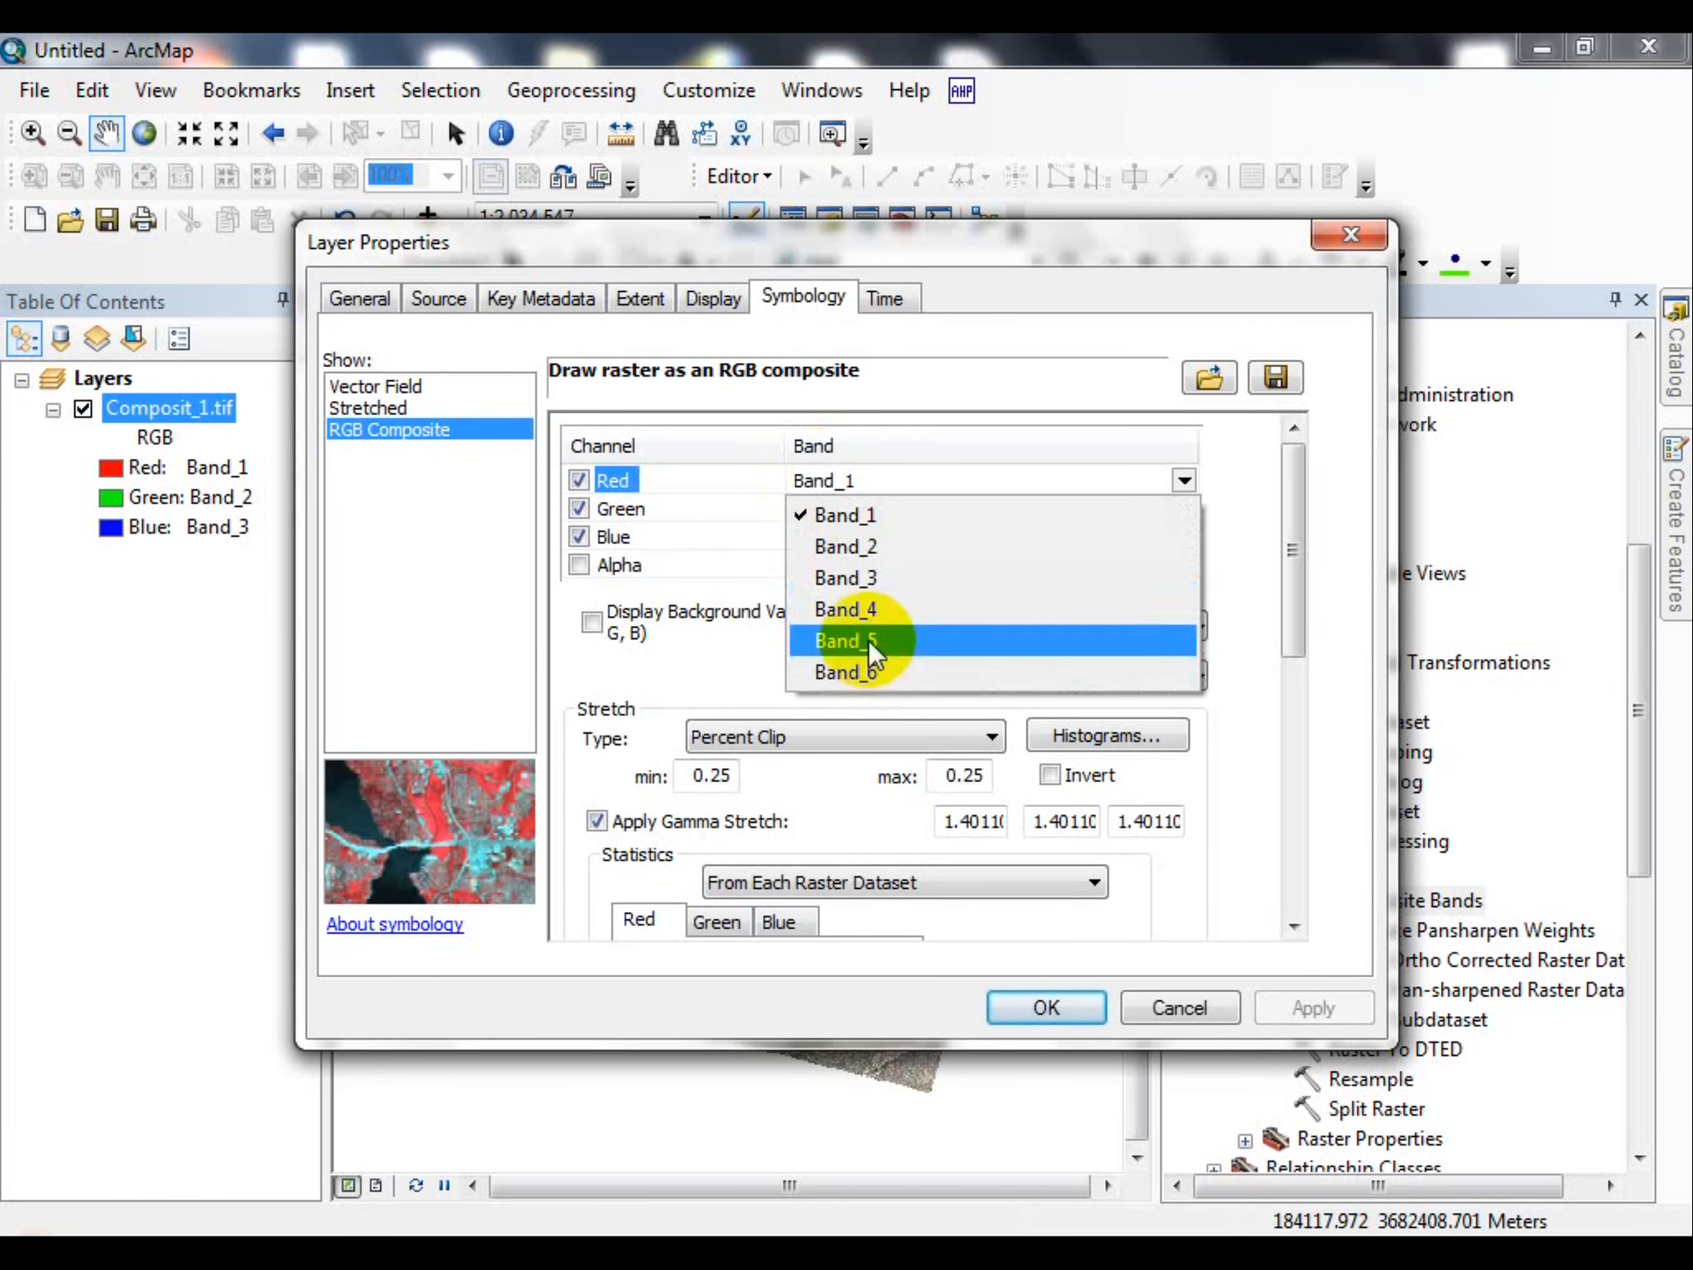
pyautogui.click(868, 638)
pyautogui.click(829, 508)
pyautogui.click(871, 637)
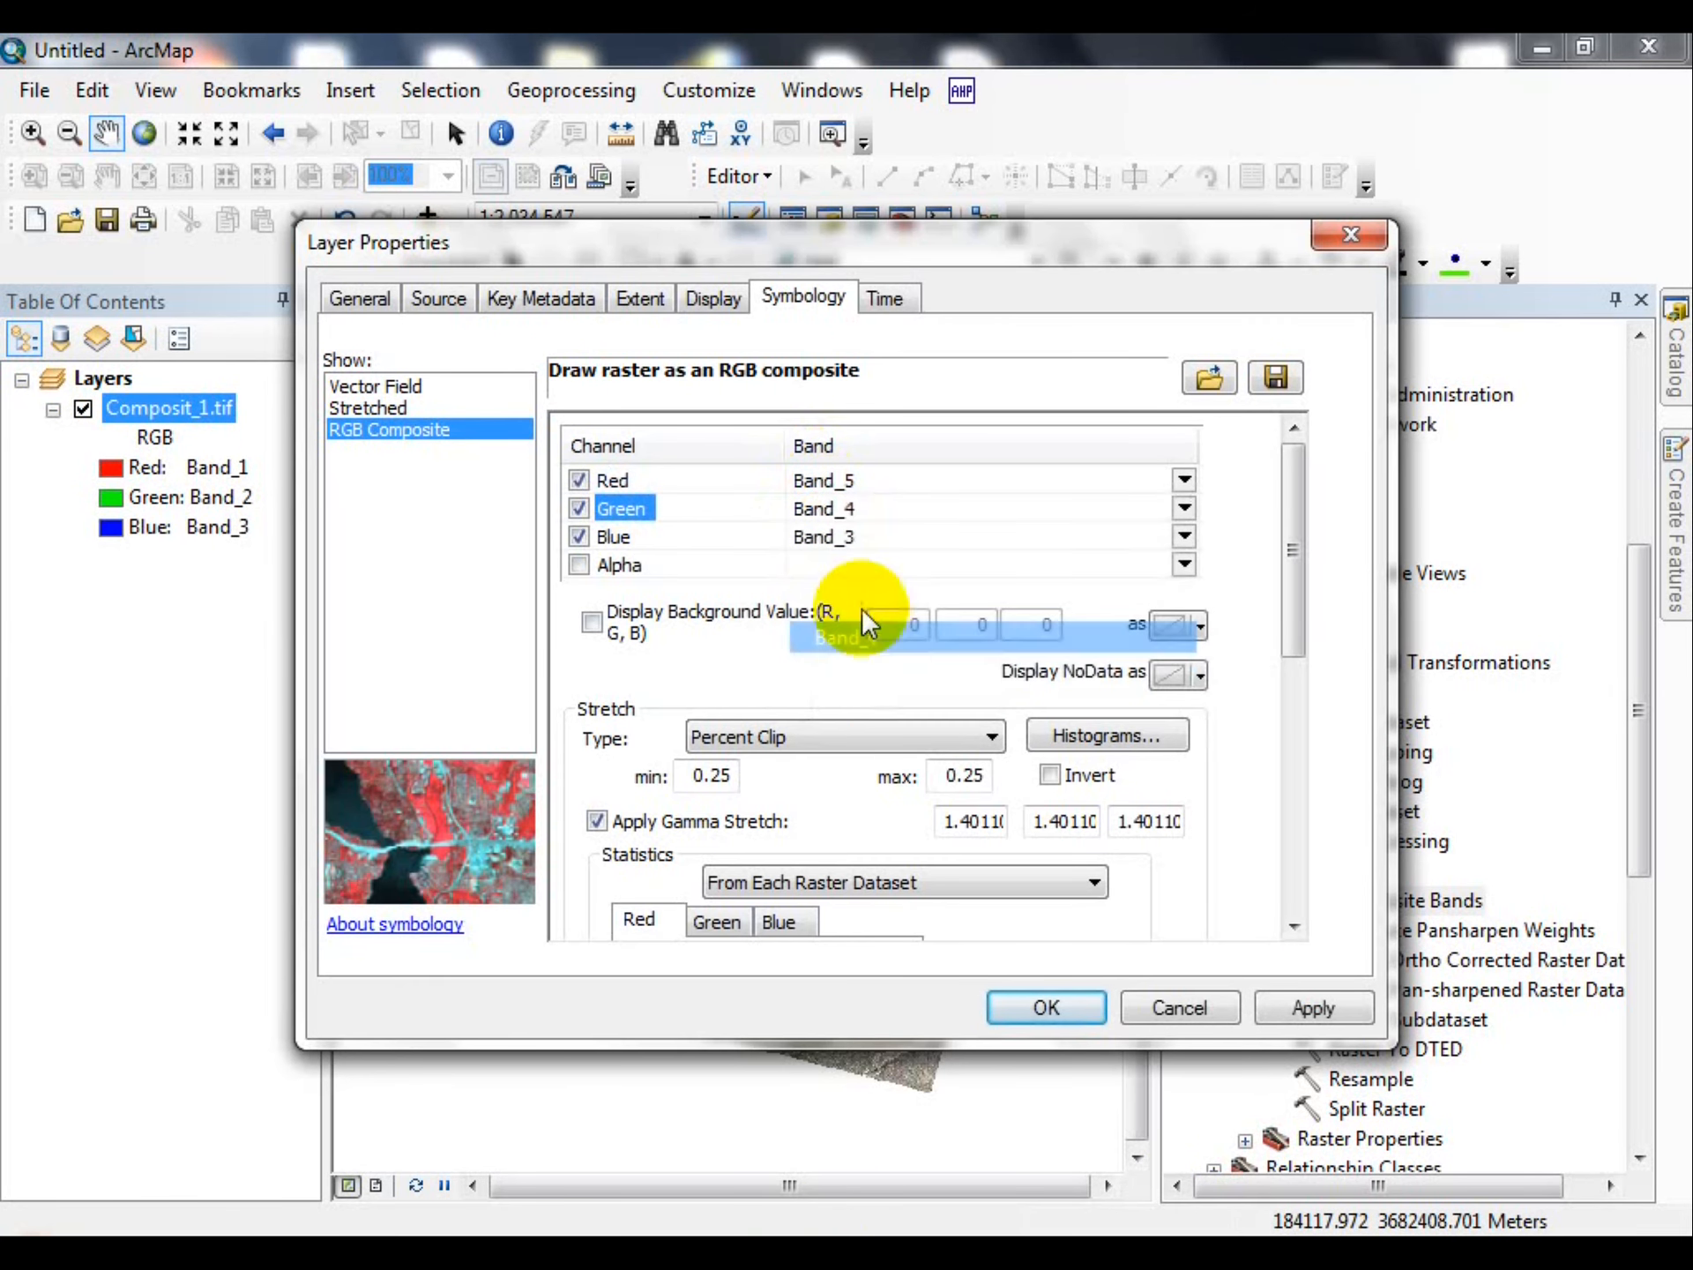
pyautogui.click(833, 516)
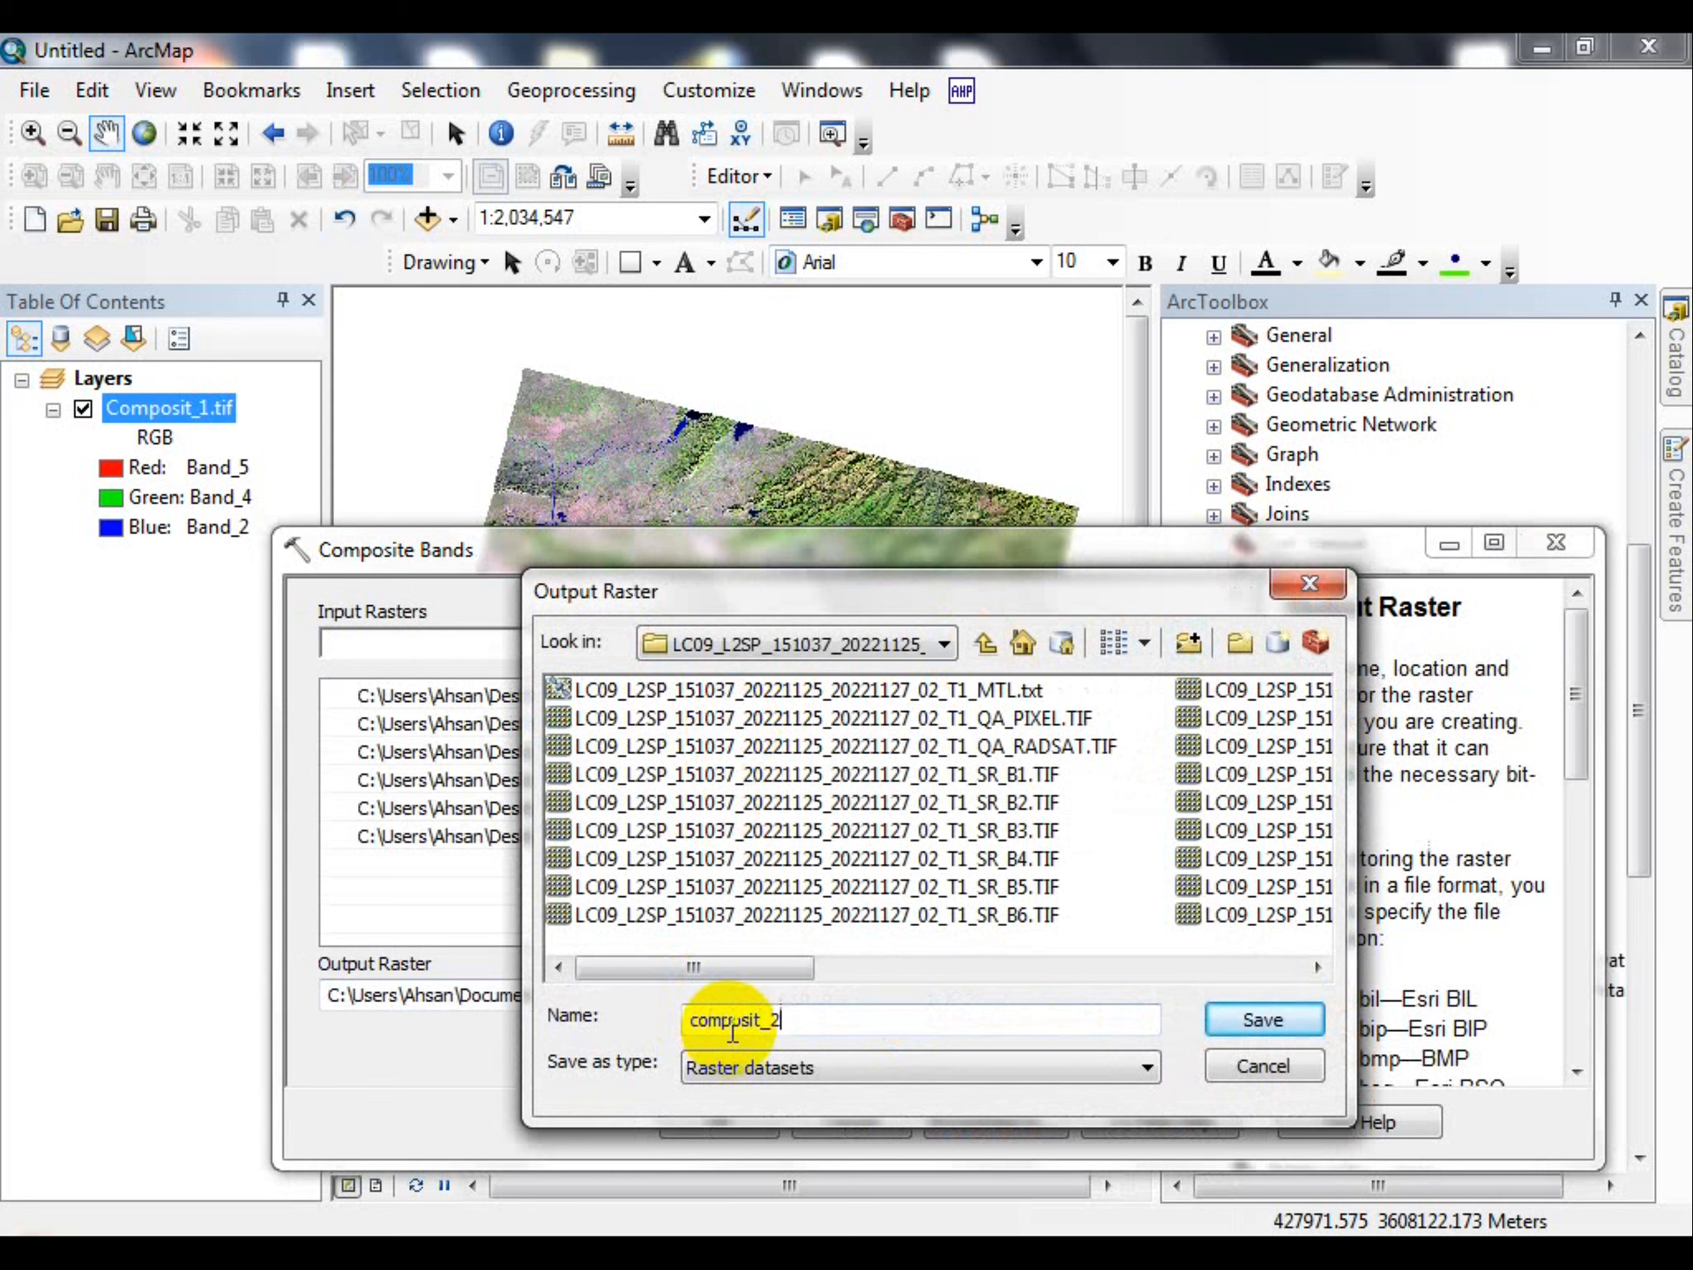
# Save the second output raster as composit_2.tif in the LC09_L2SP_151037 scene folder and run Composite Bands.
pyautogui.write('.')
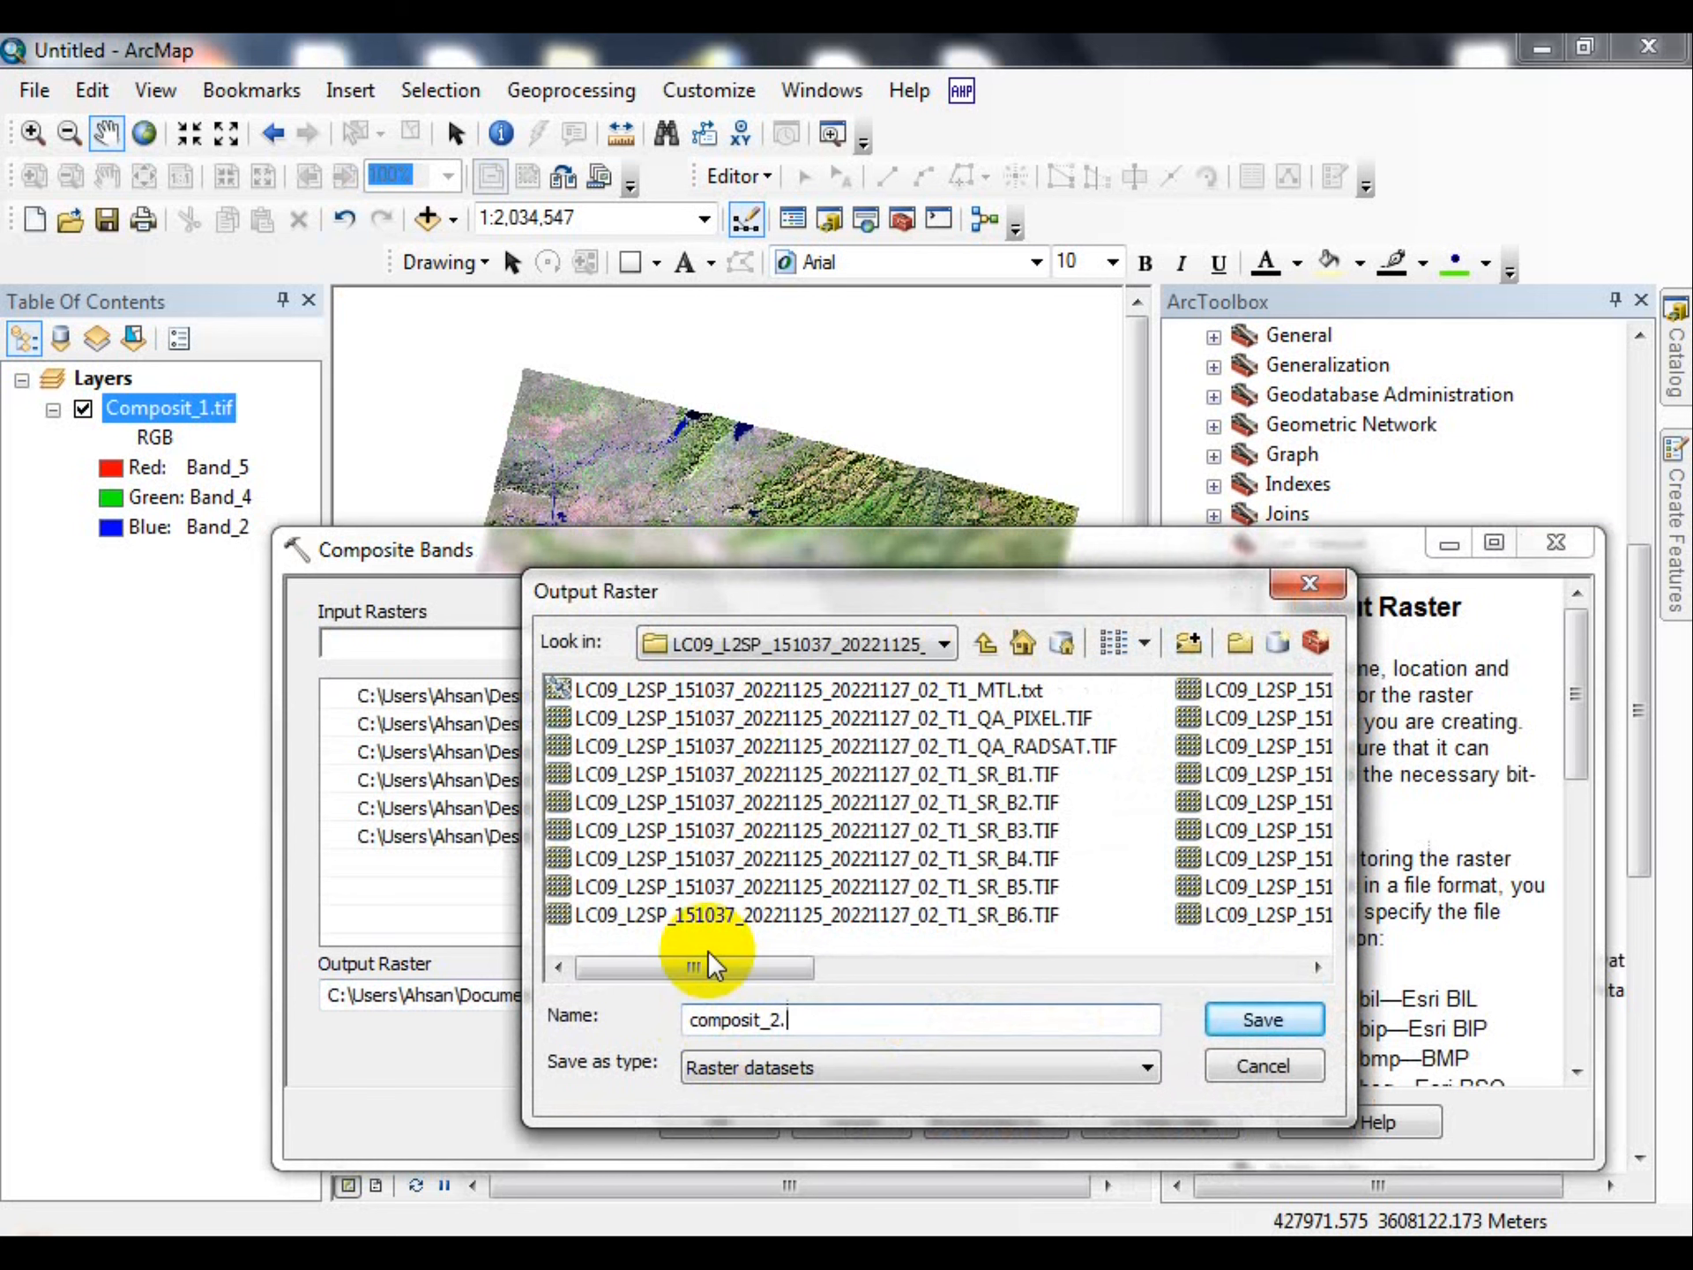
pyautogui.write('tif')
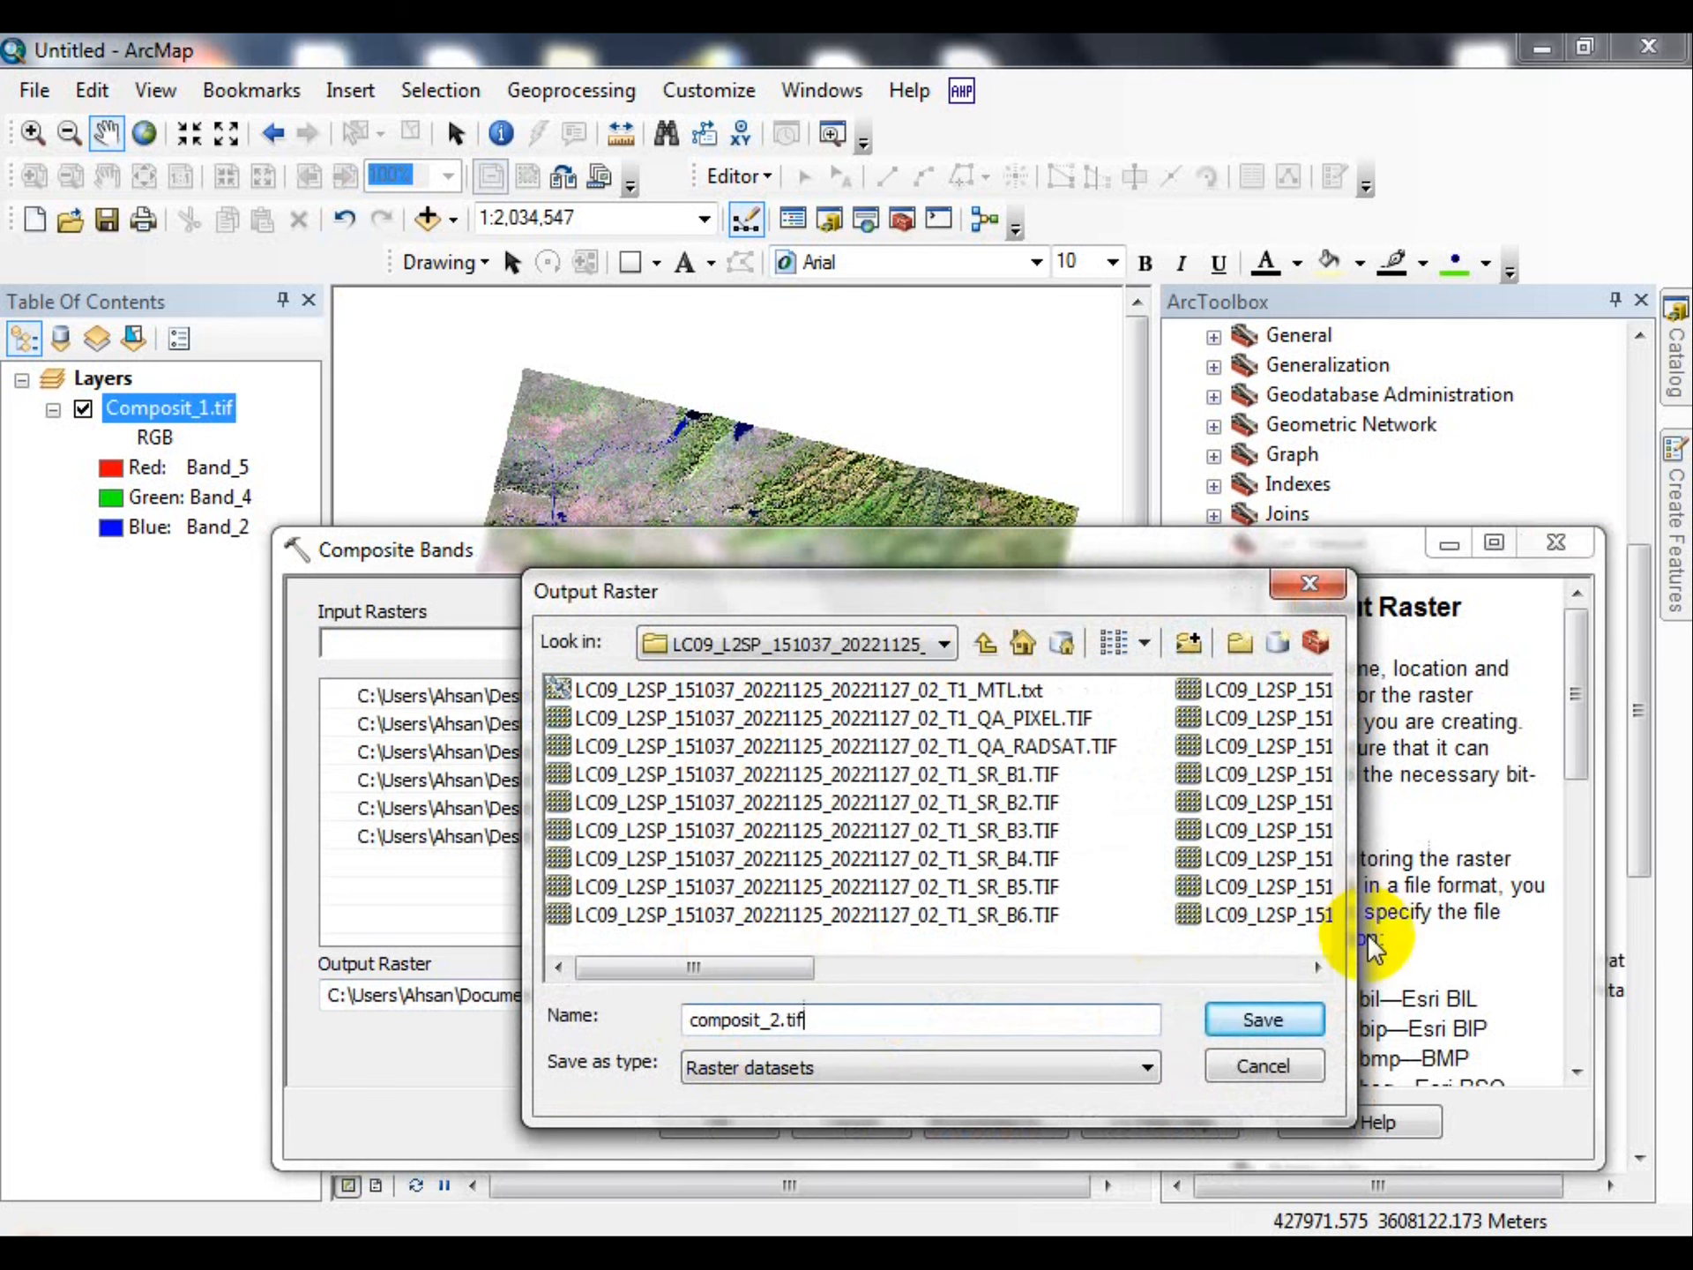
pyautogui.click(1253, 1021)
pyautogui.click(743, 1125)
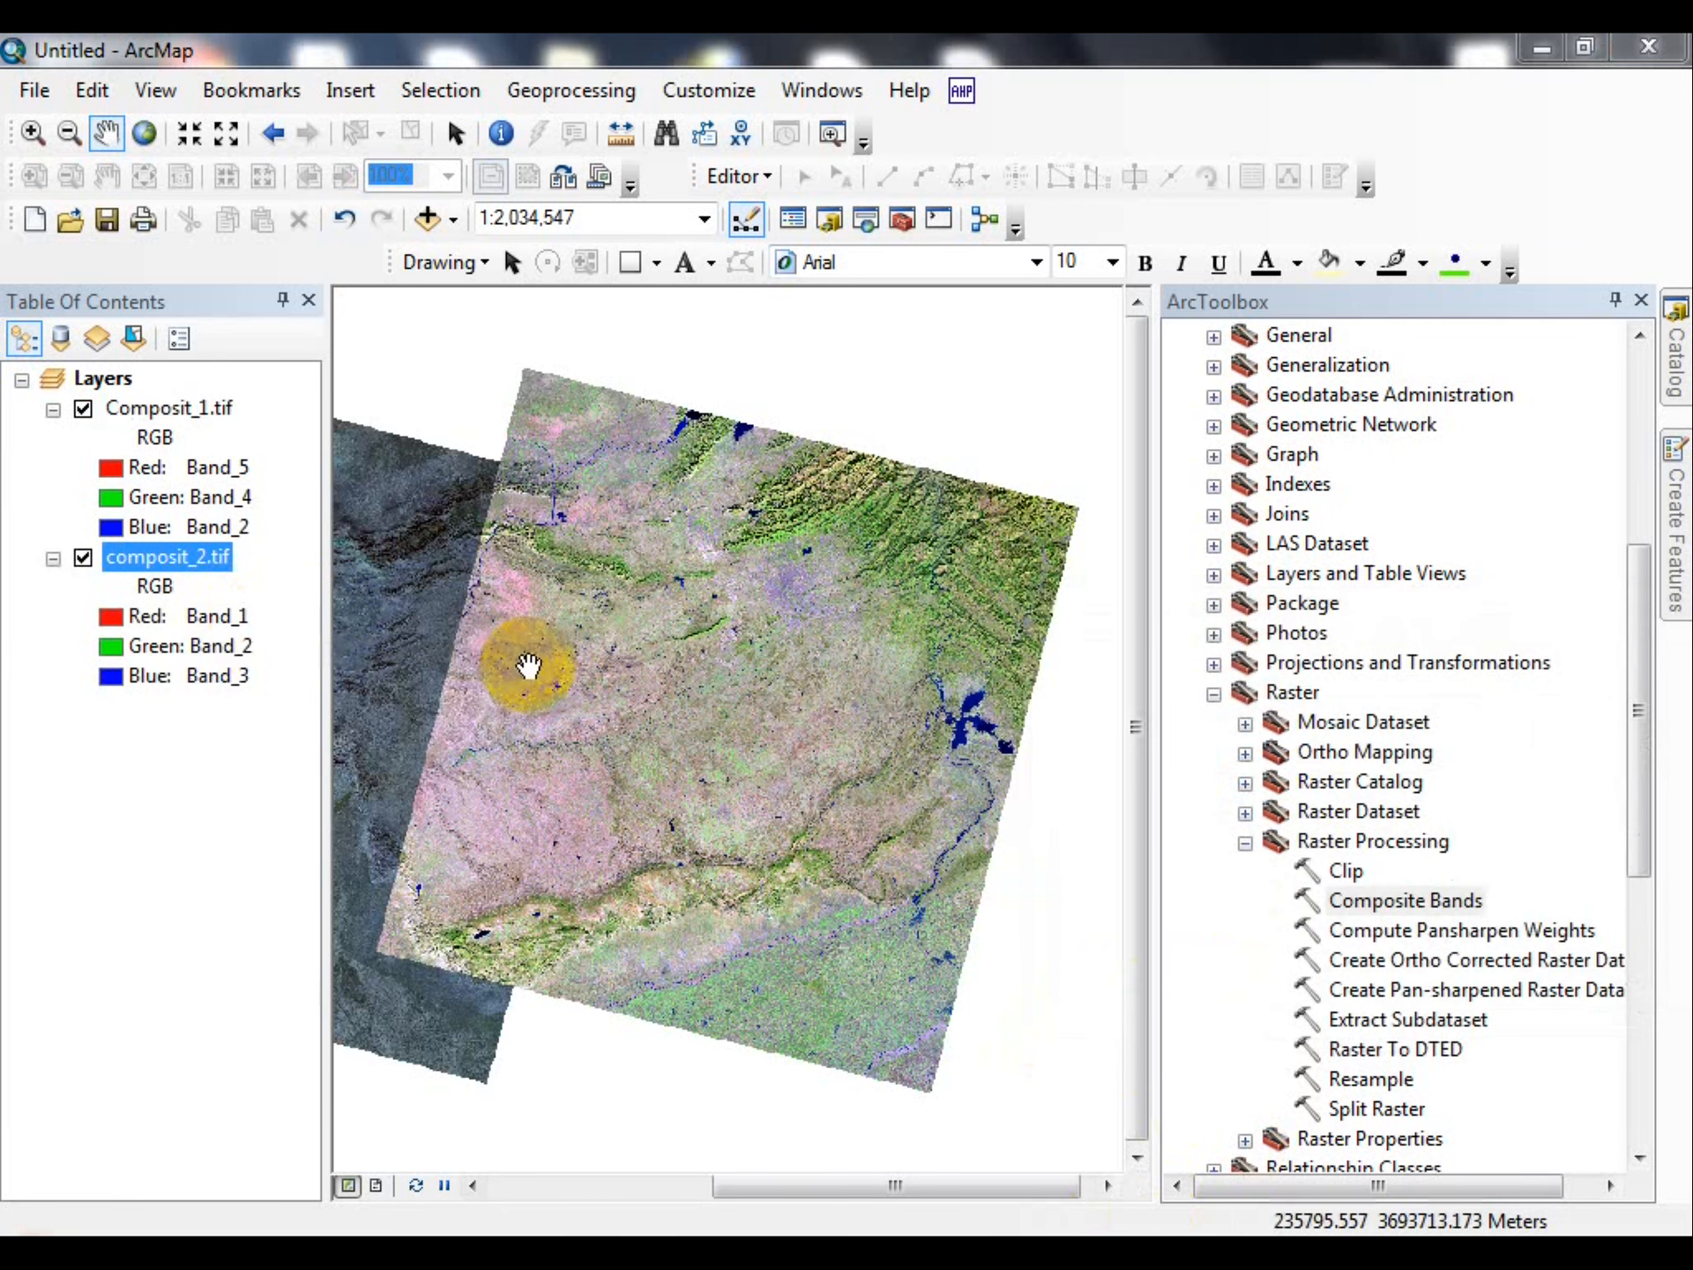
# Set the RGB composite of composit_2.tif to Band_5 for red, Band_4 for green and Band_2 for blue.
pyautogui.moveTo(521, 665); pyautogui.dragTo(824, 650)
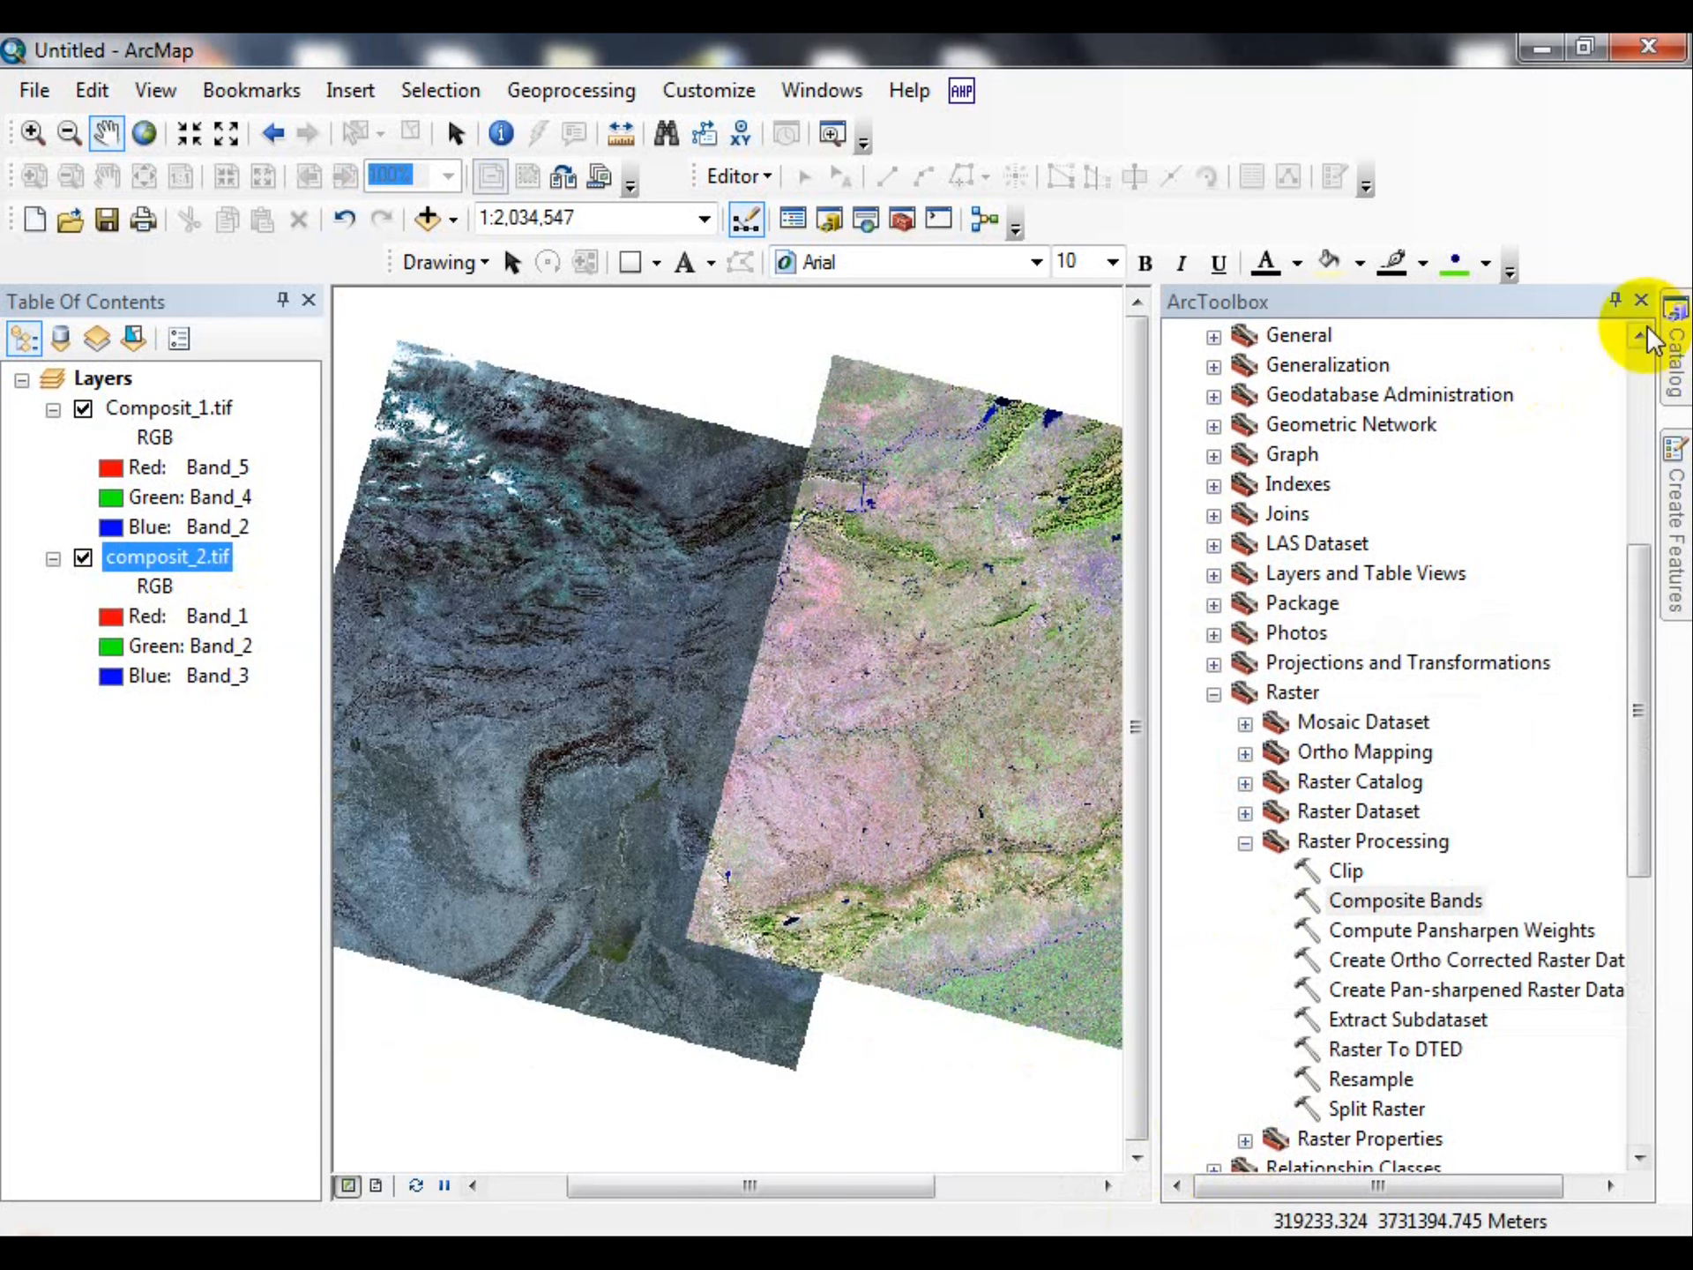
pyautogui.click(1643, 301)
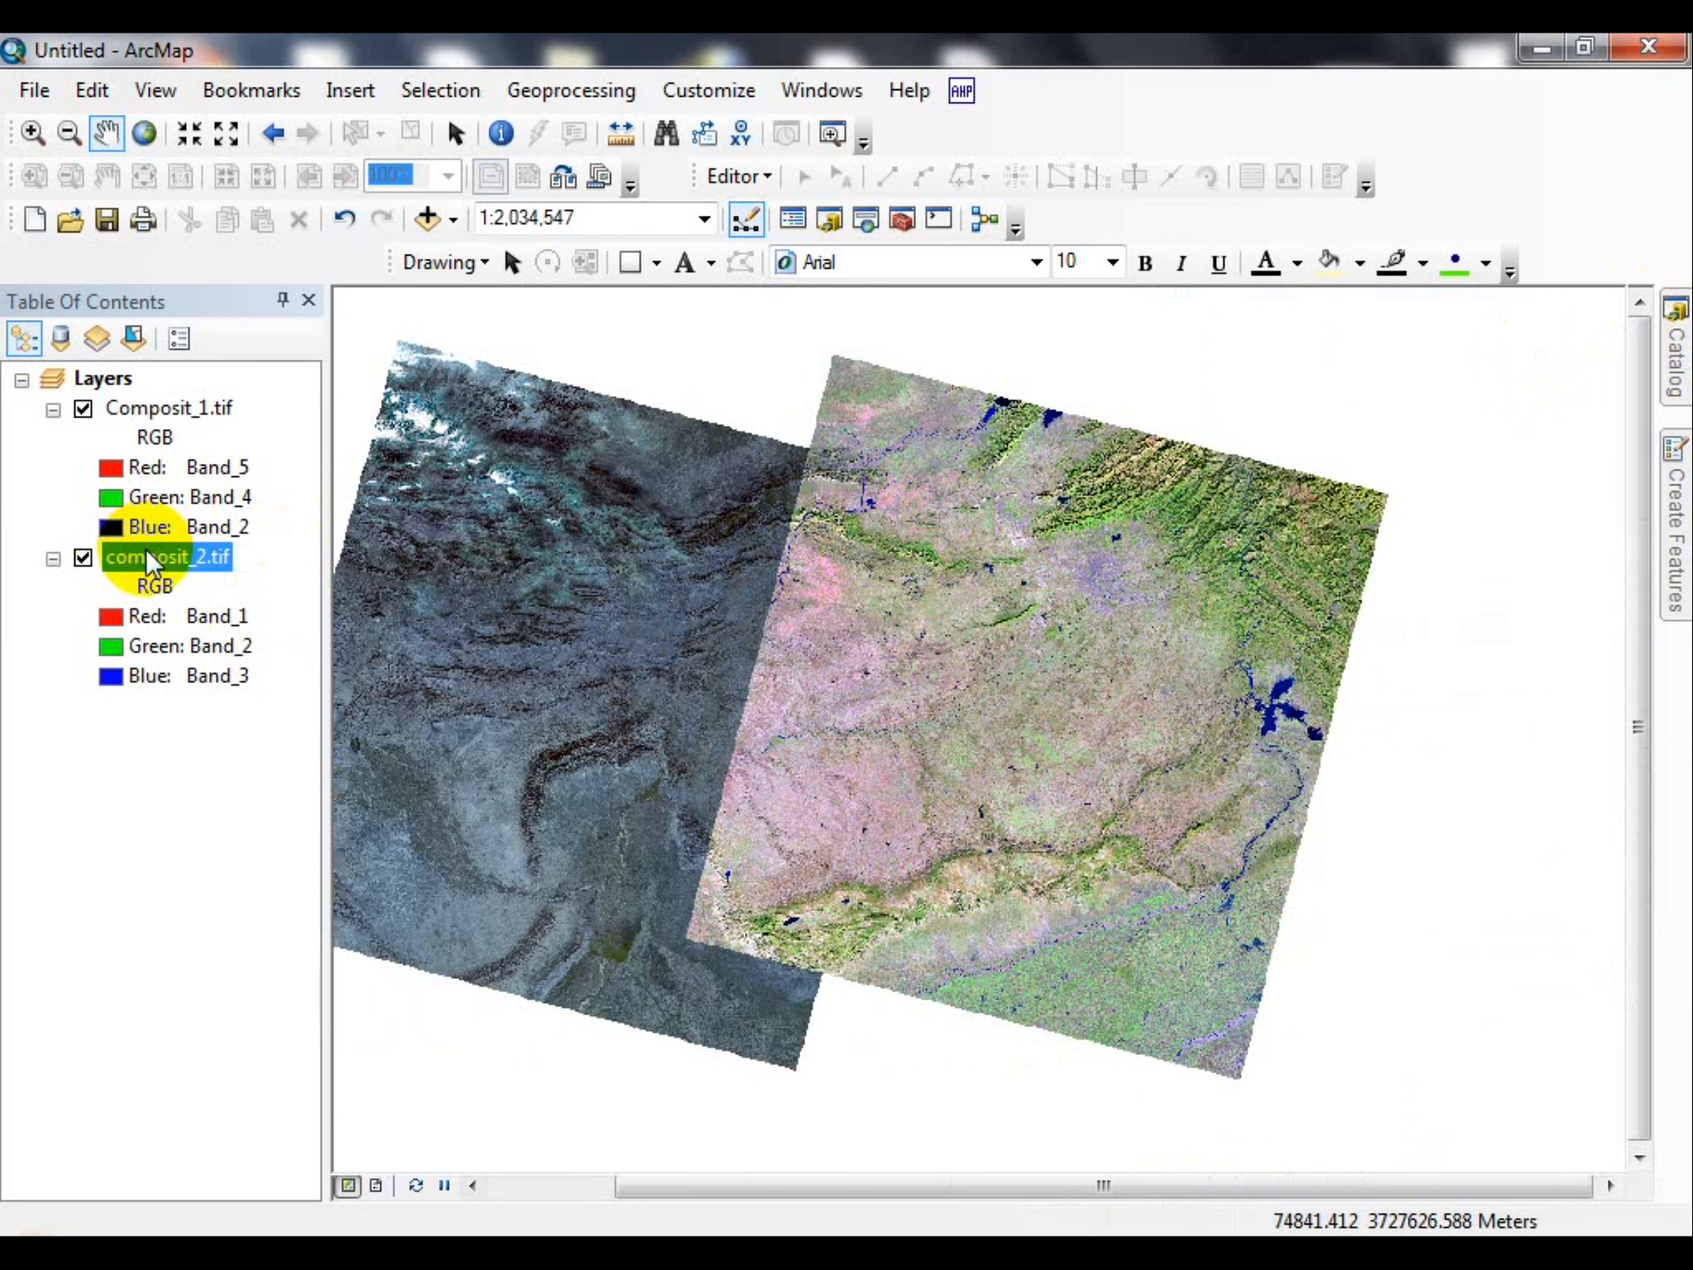
pyautogui.doubleClick(283, 554)
pyautogui.click(829, 483)
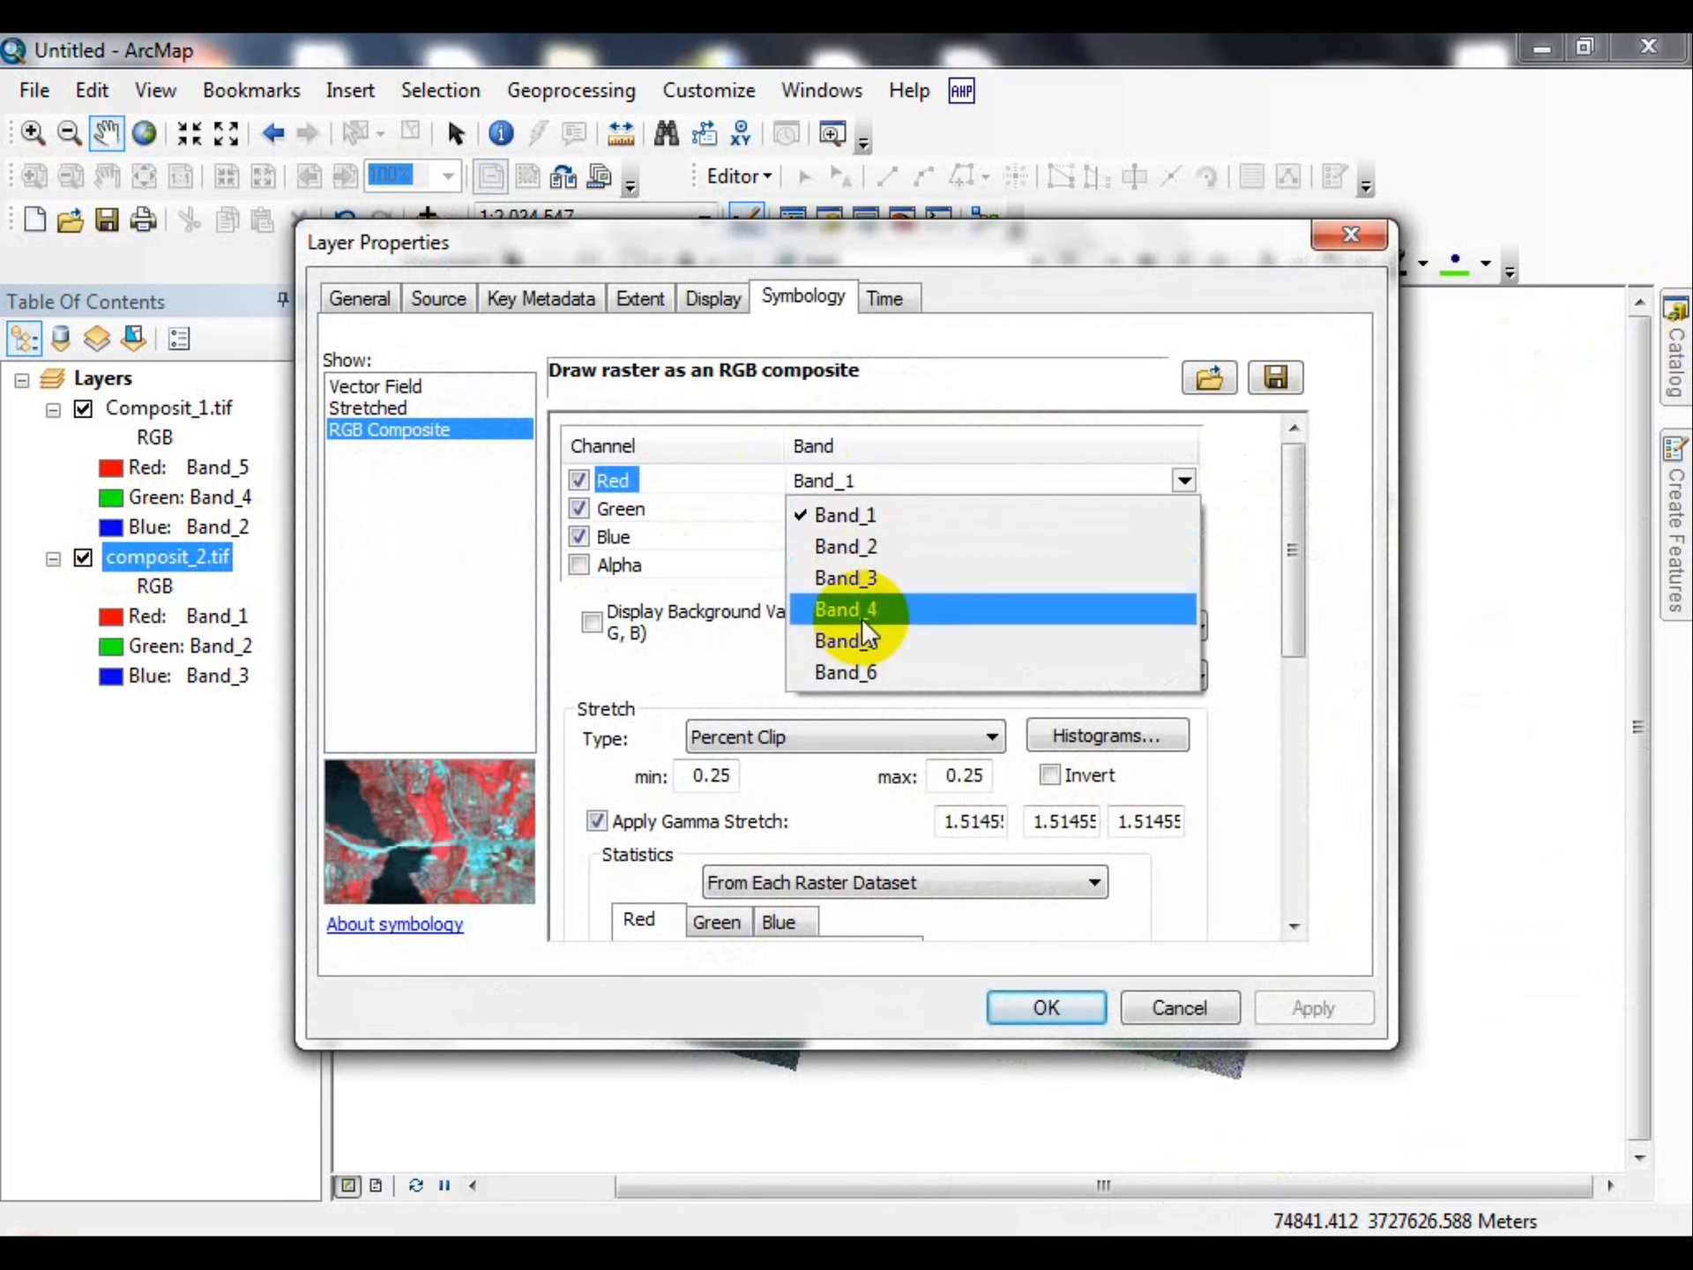
pyautogui.click(866, 637)
pyautogui.click(879, 507)
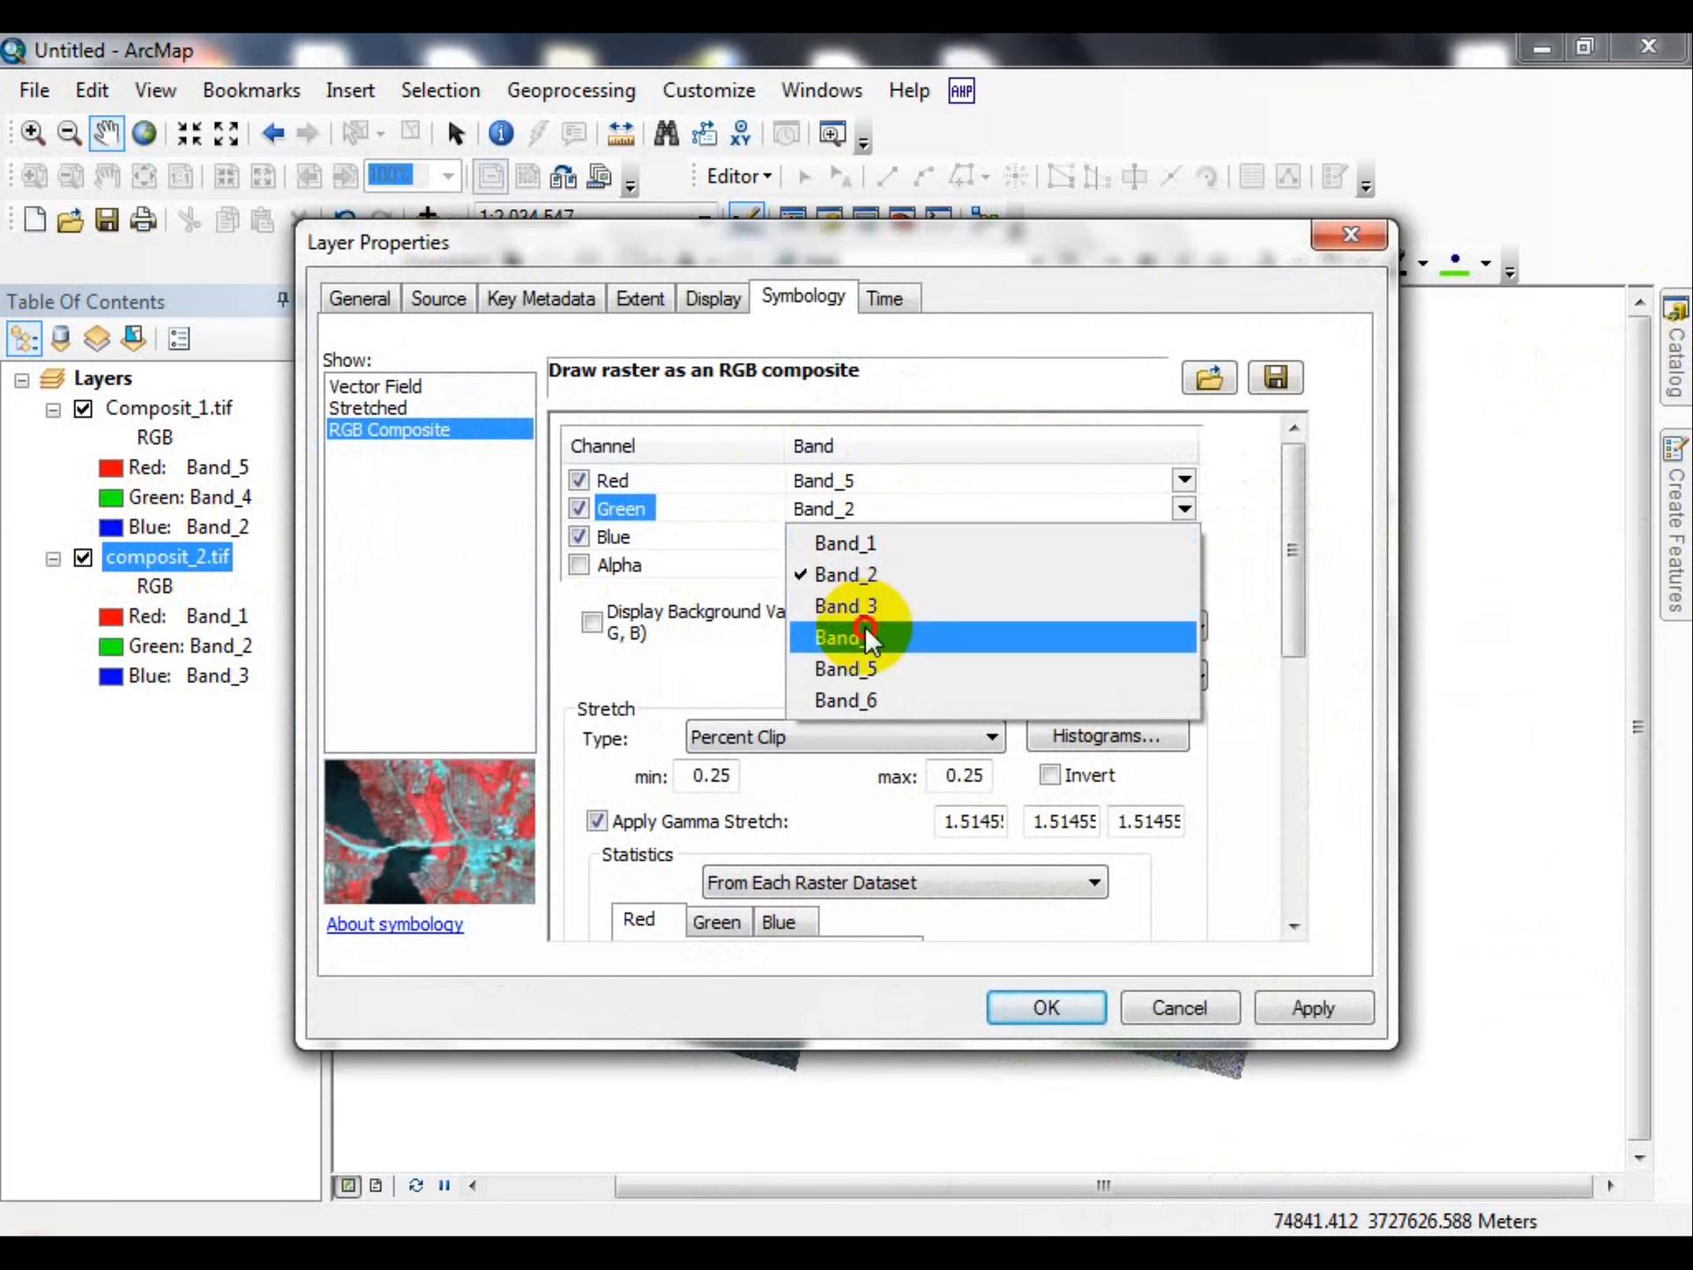
pyautogui.click(865, 635)
pyautogui.click(865, 532)
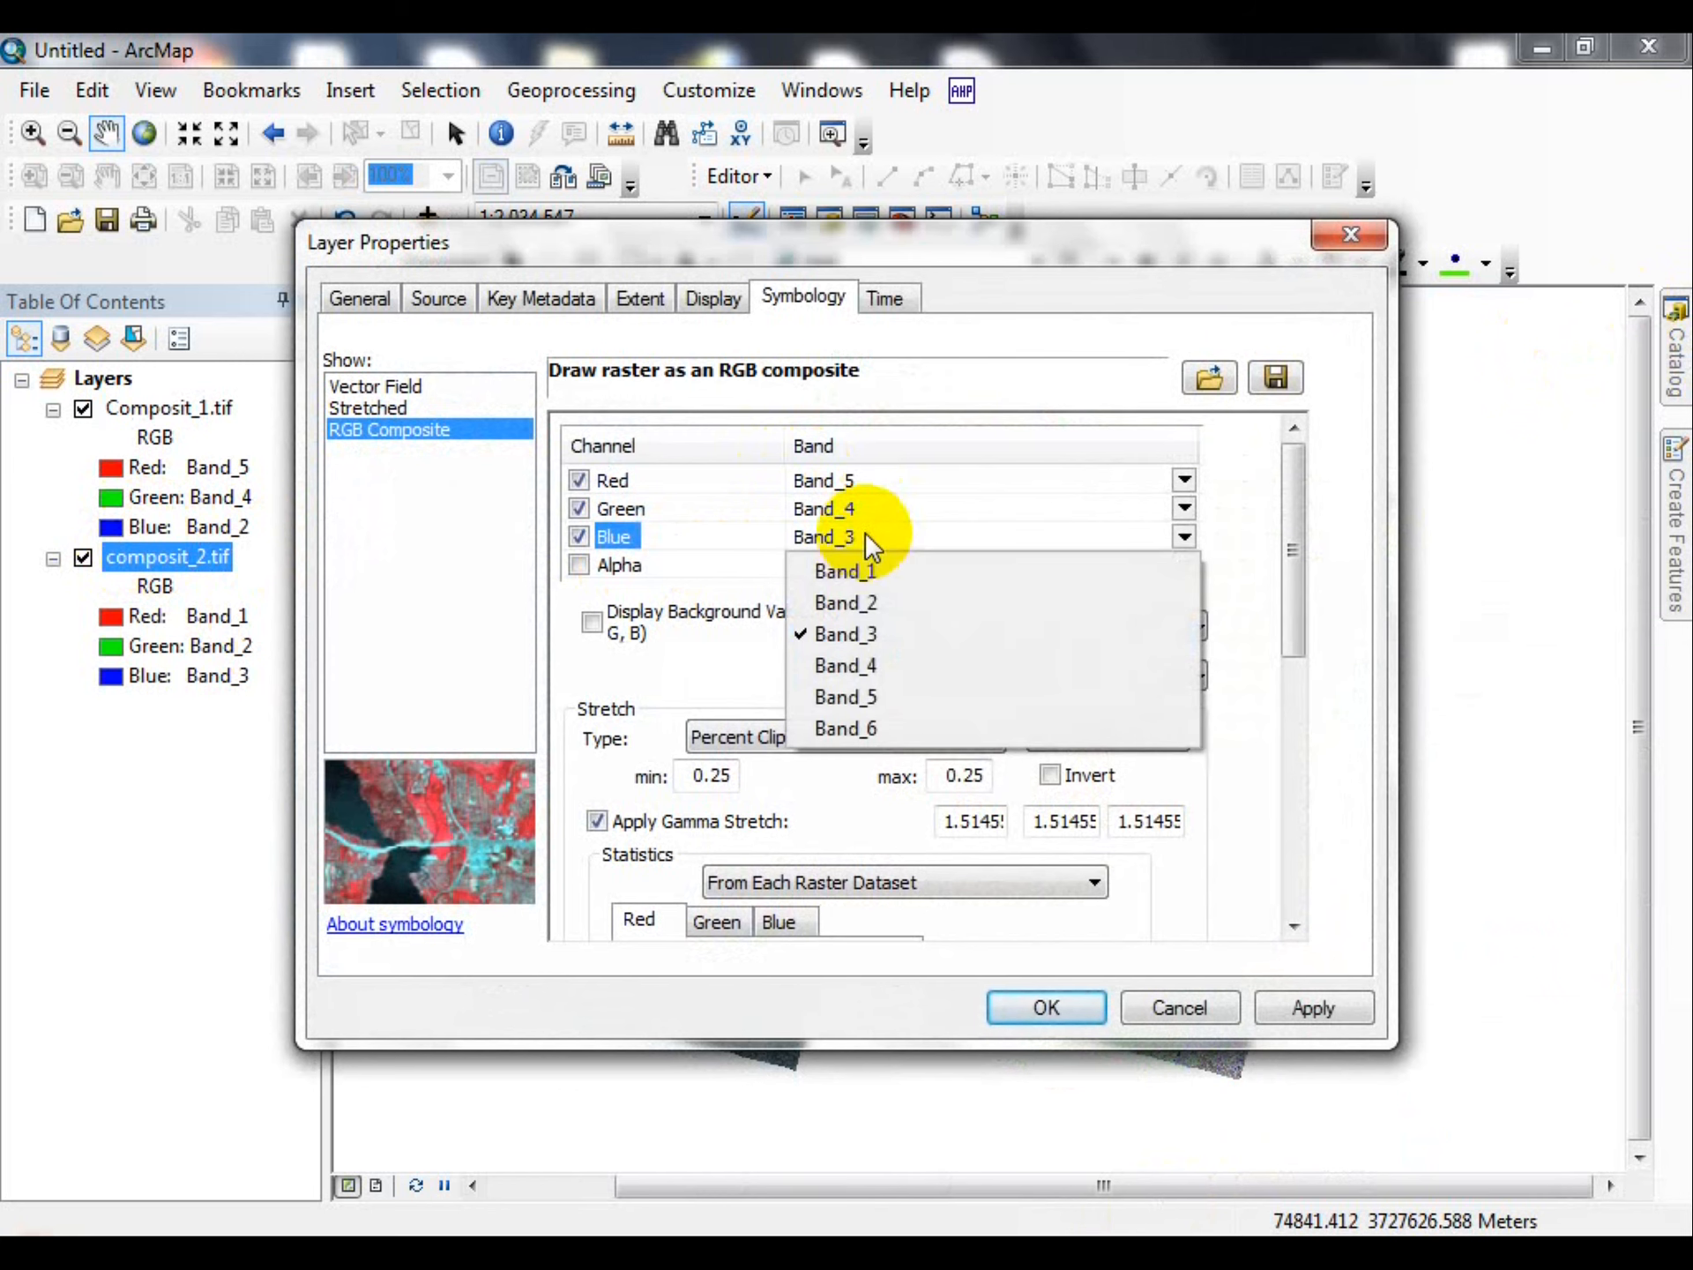
pyautogui.click(865, 600)
pyautogui.click(1302, 1008)
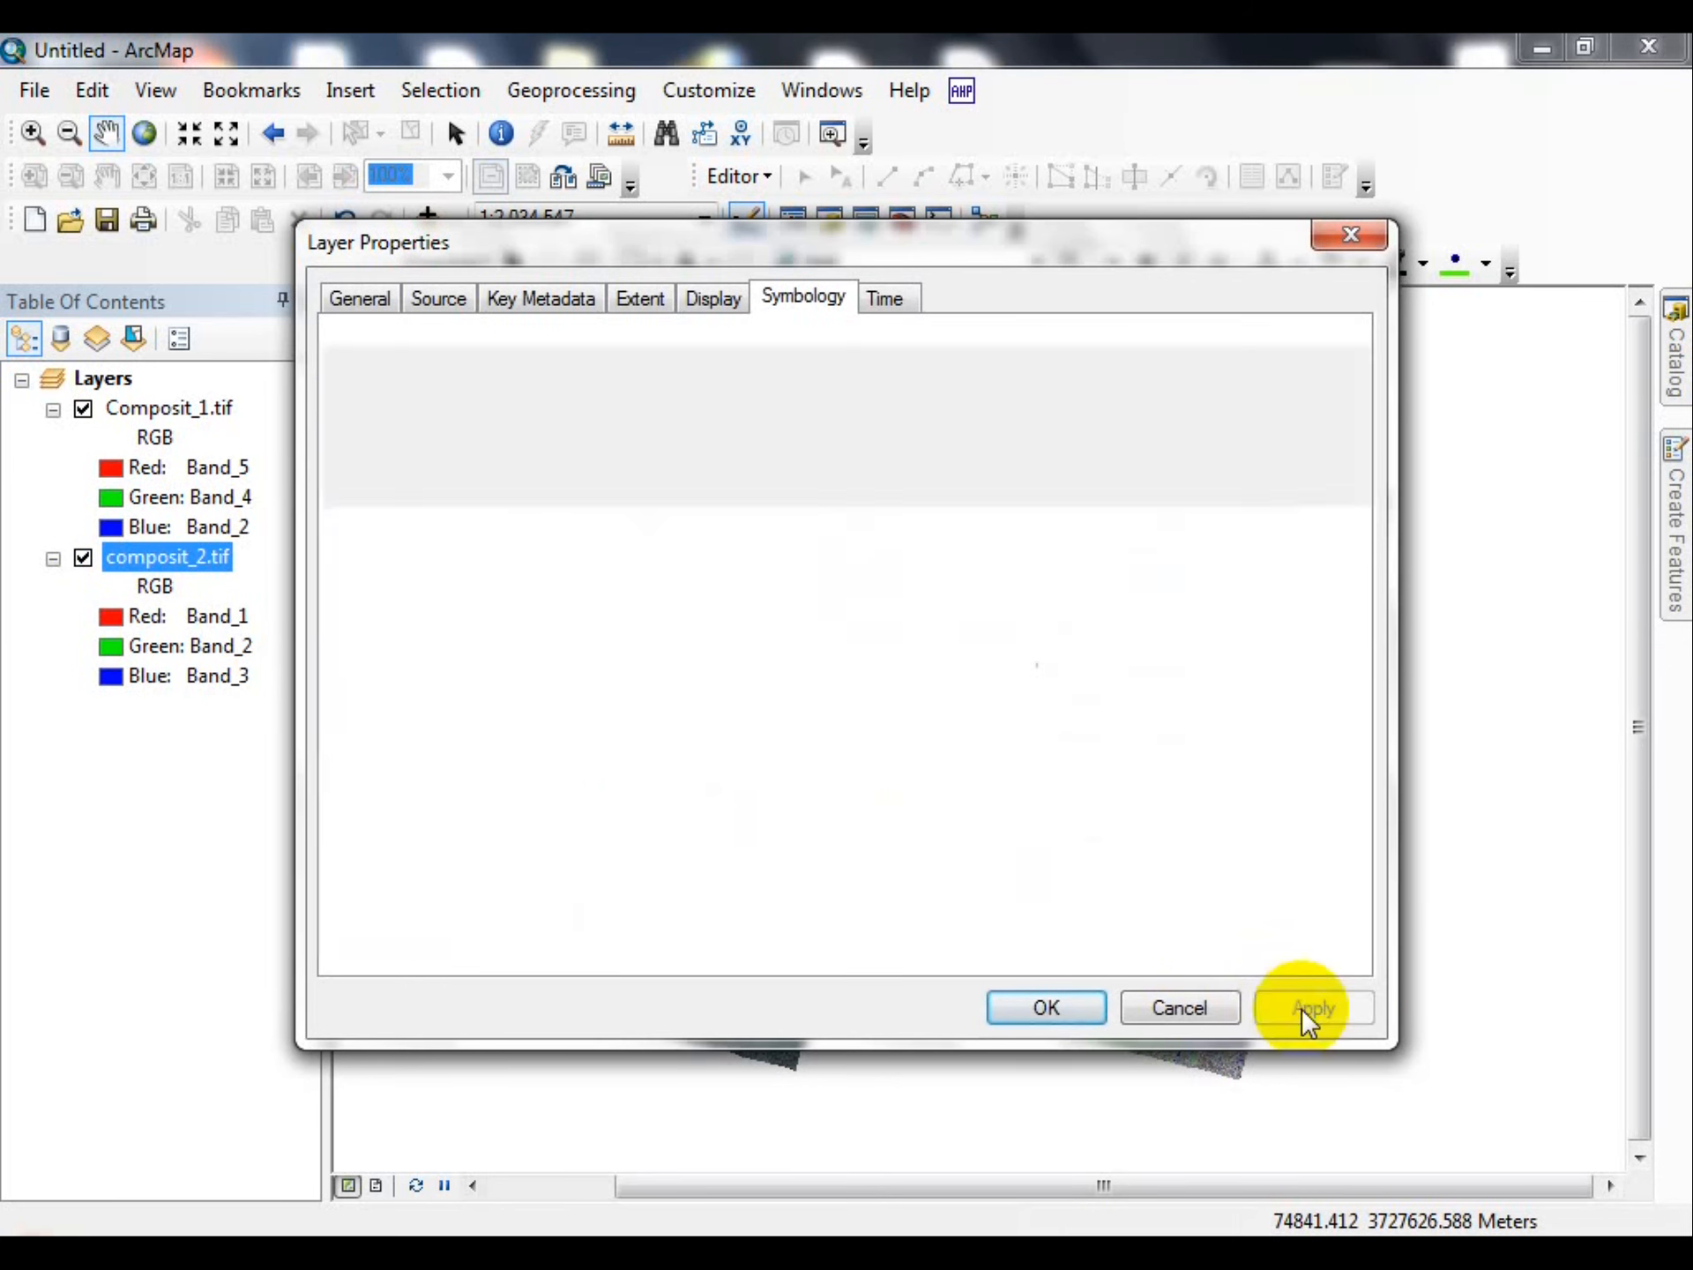
pyautogui.click(1047, 1005)
pyautogui.moveTo(677, 600); pyautogui.dragTo(818, 623)
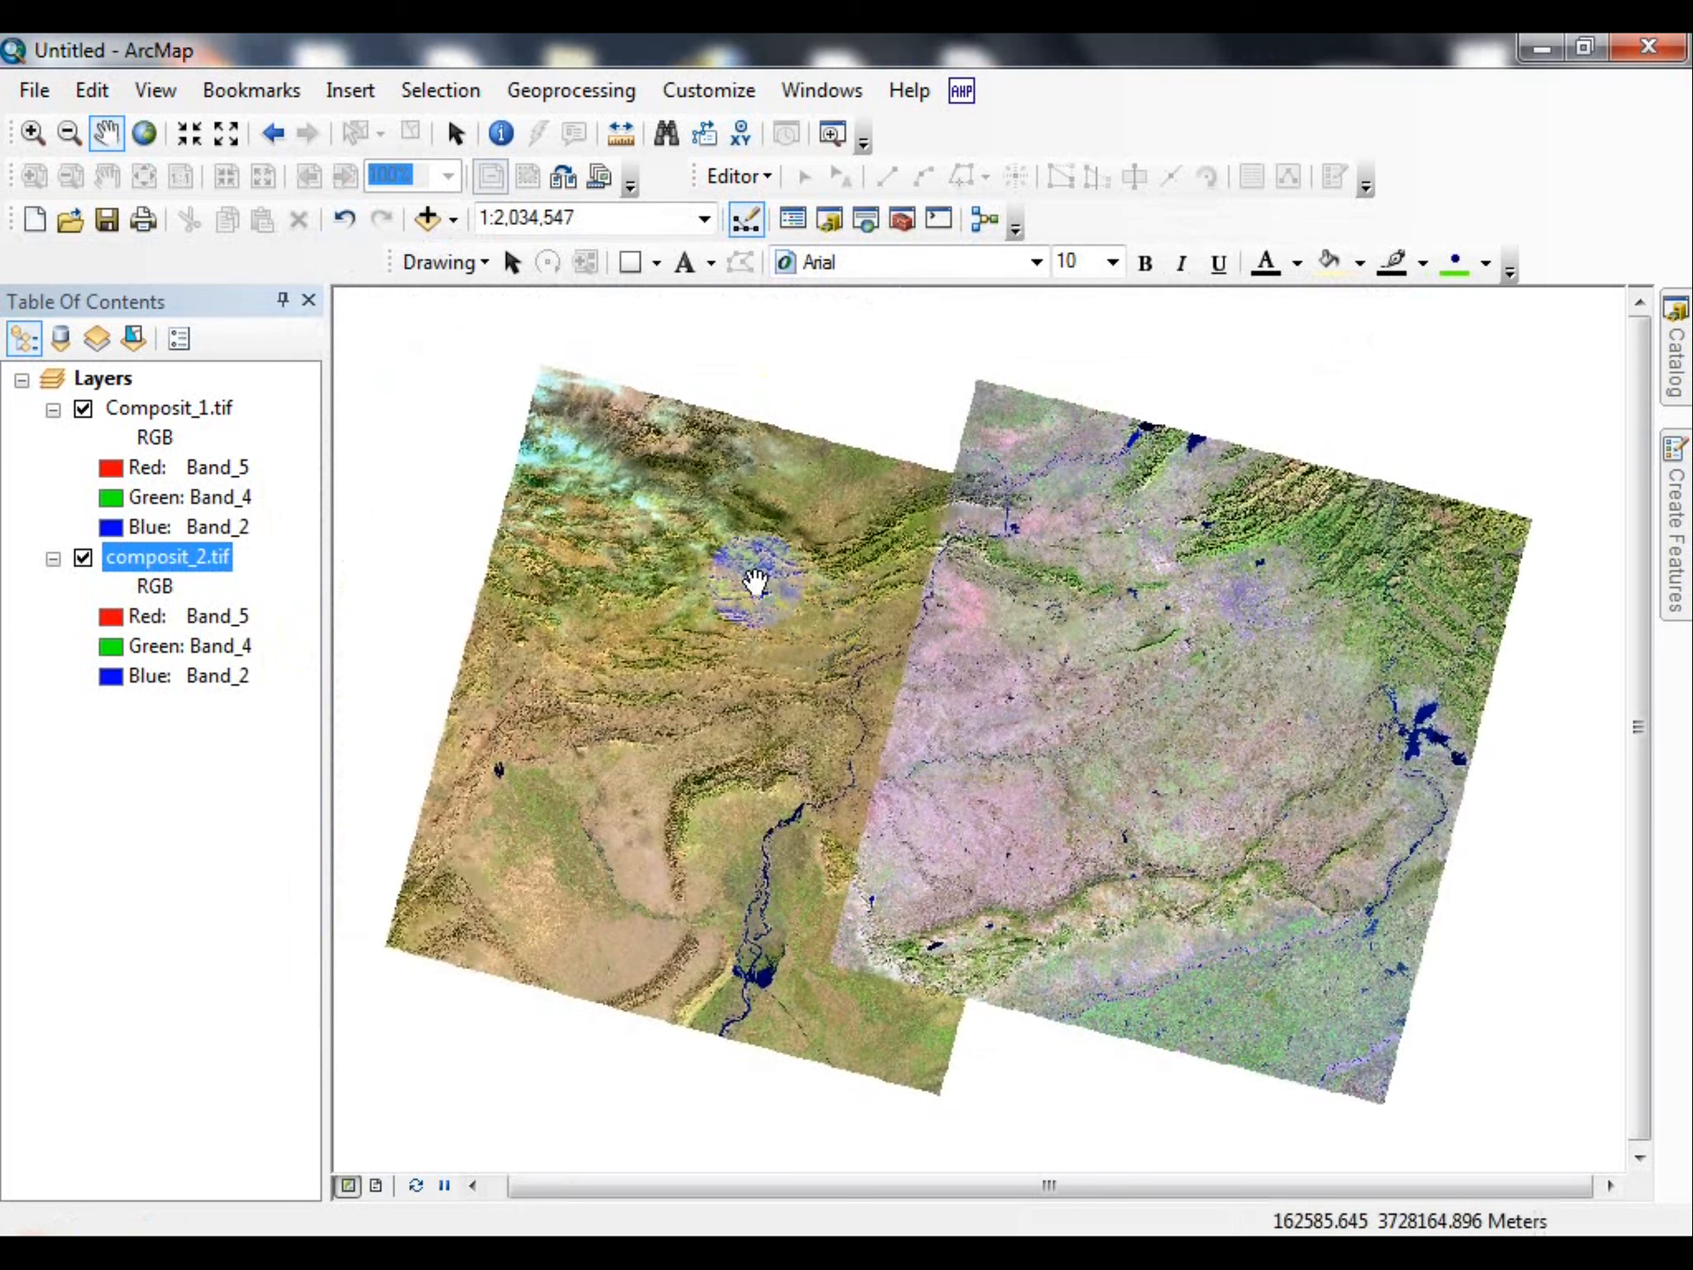
pyautogui.scroll(6, 987, 548)
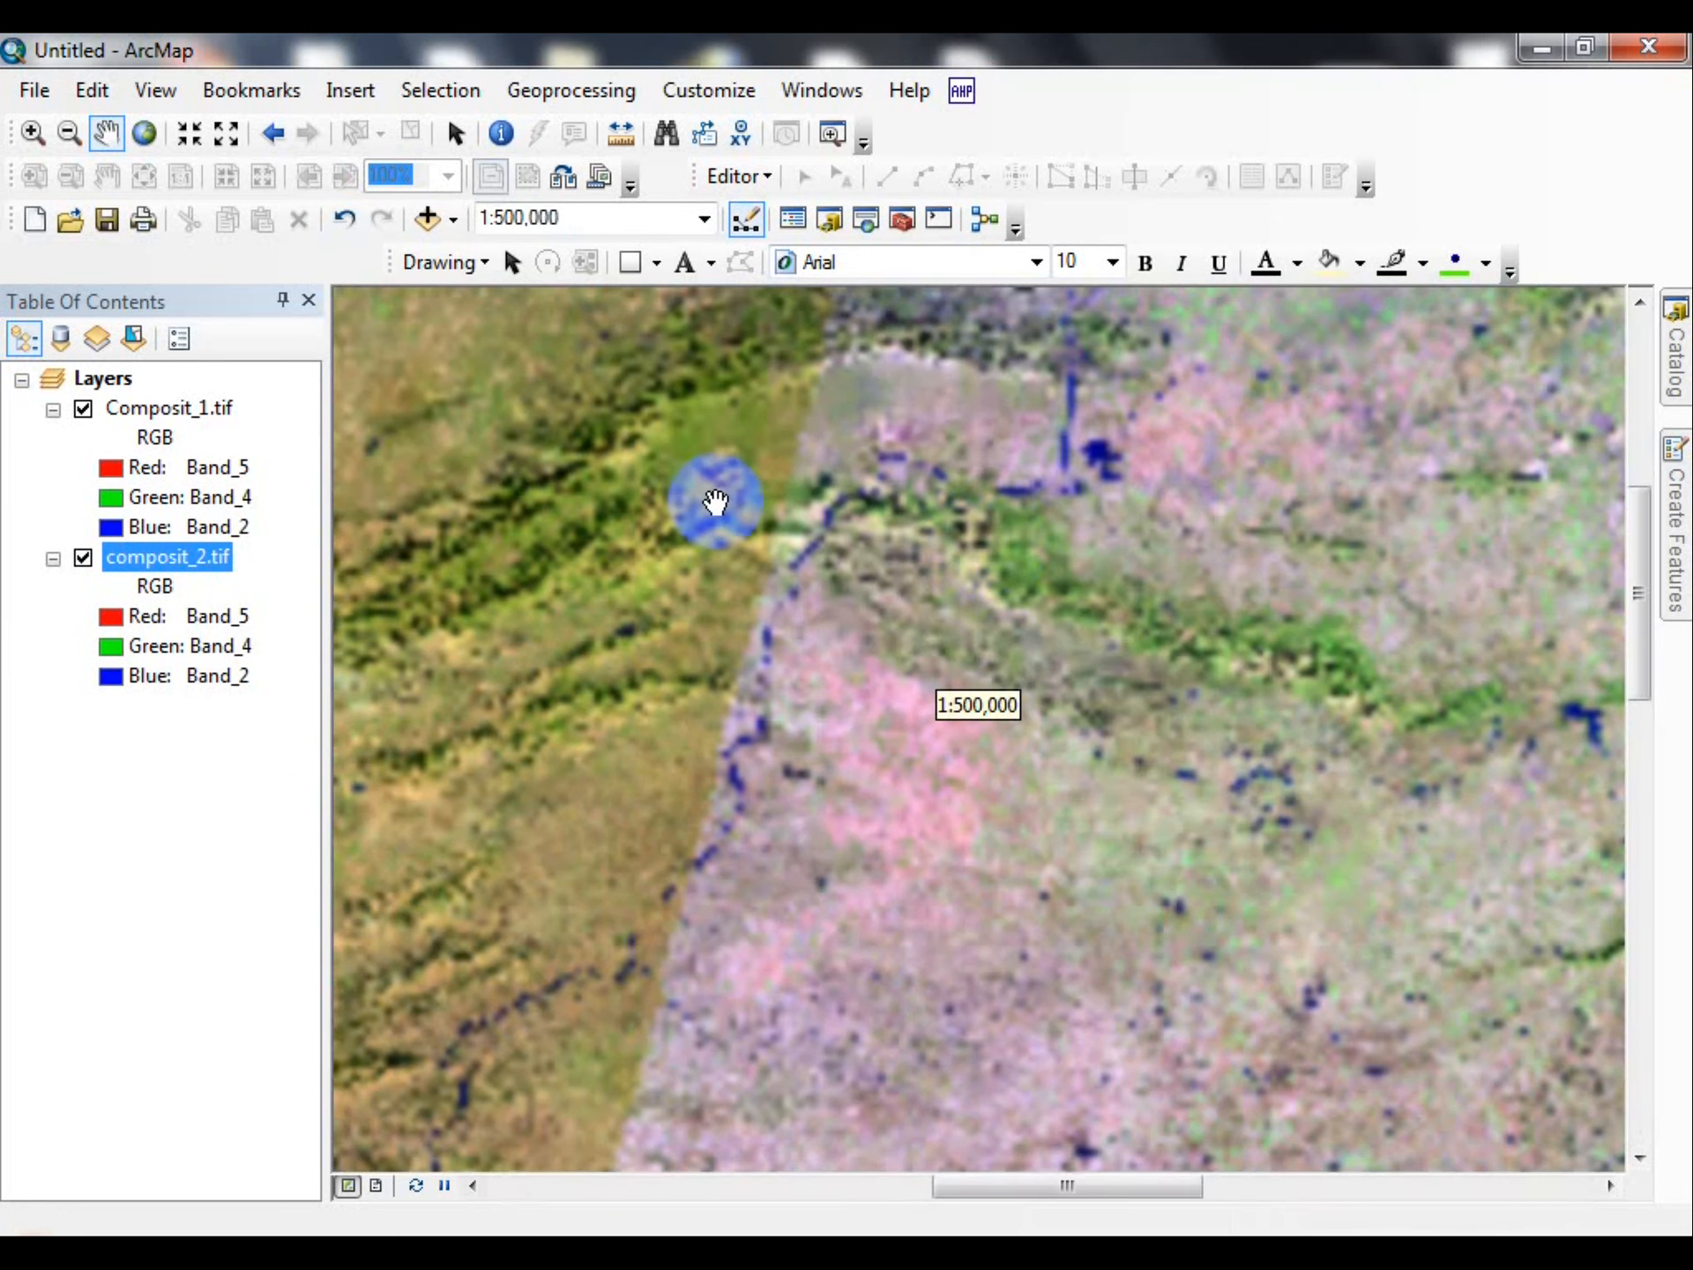
pyautogui.scroll(-4, 832, 529)
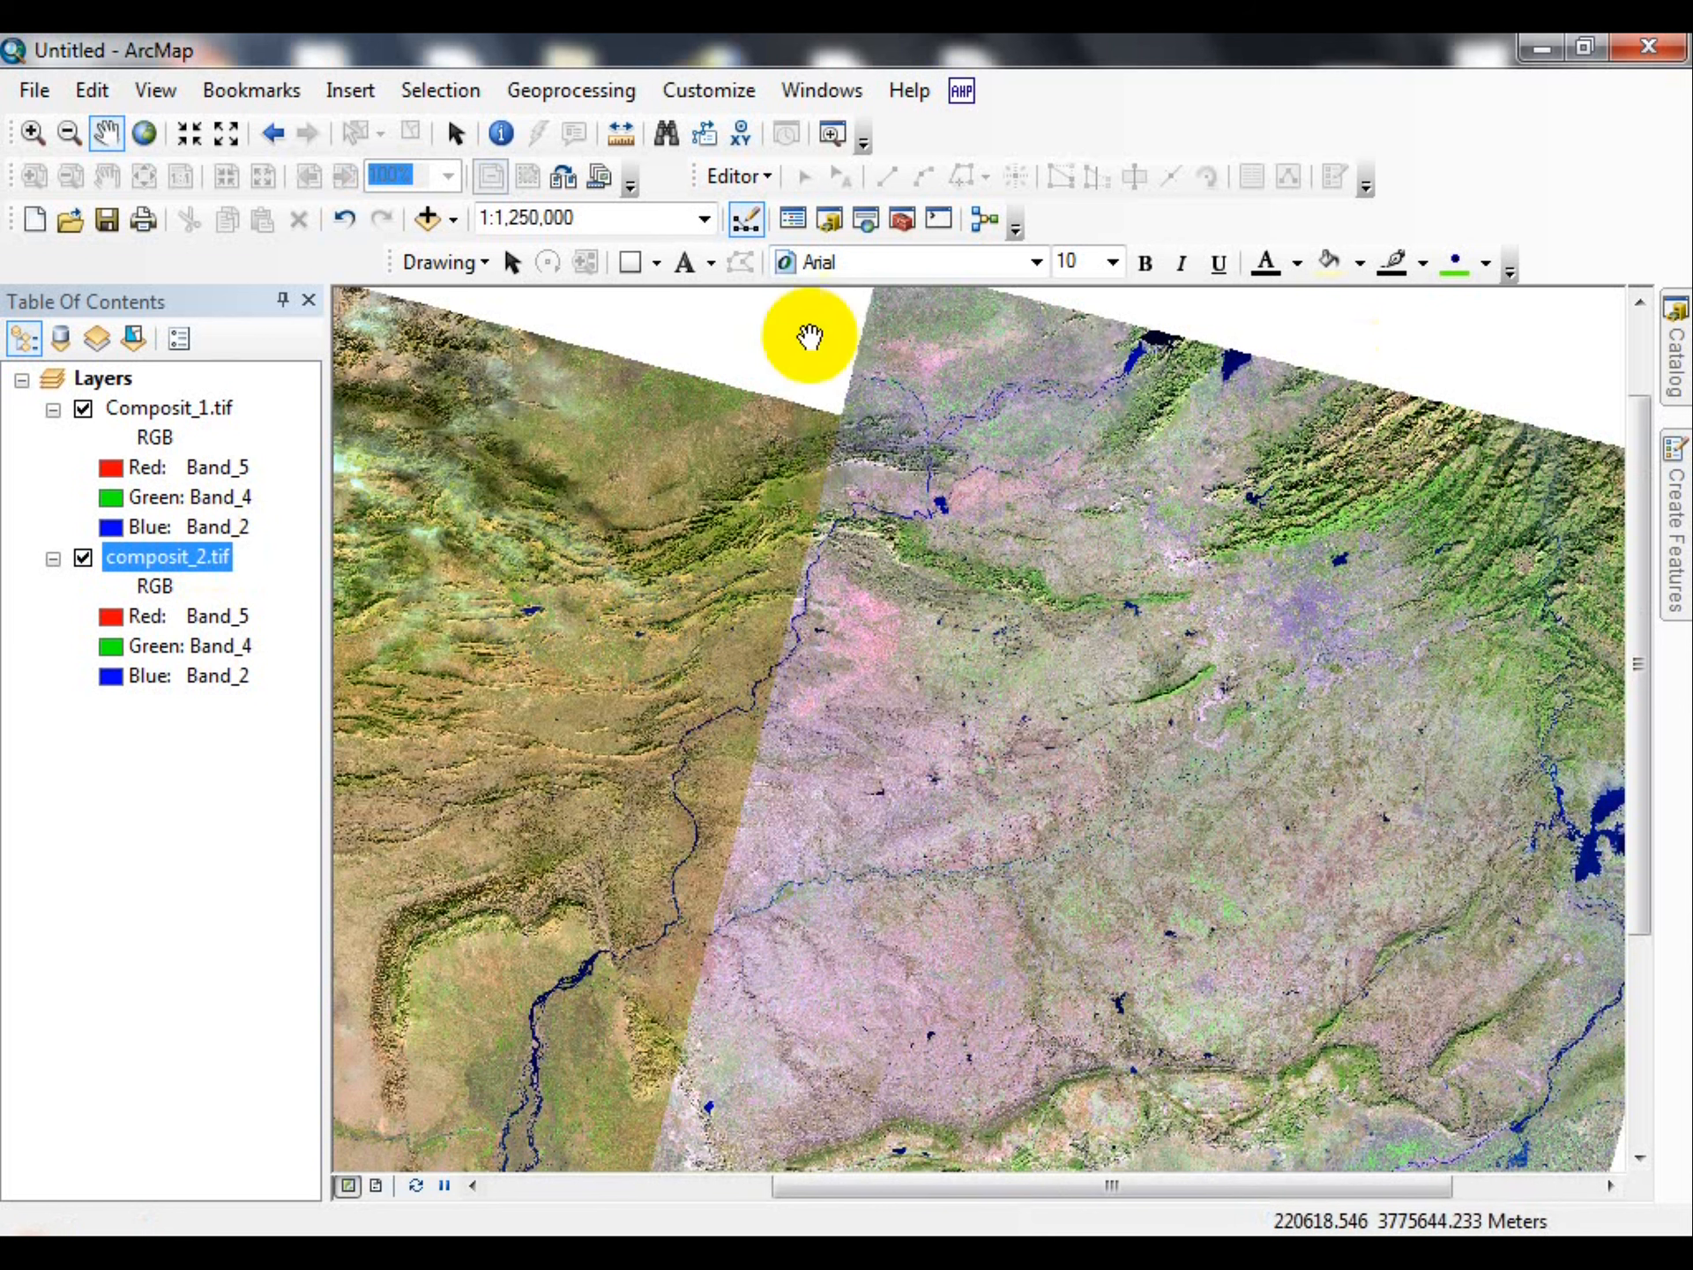
pyautogui.click(145, 133)
# Open the Mosaic To New Raster tool from the Raster Dataset toolset in ArcToolbox.
pyautogui.click(906, 215)
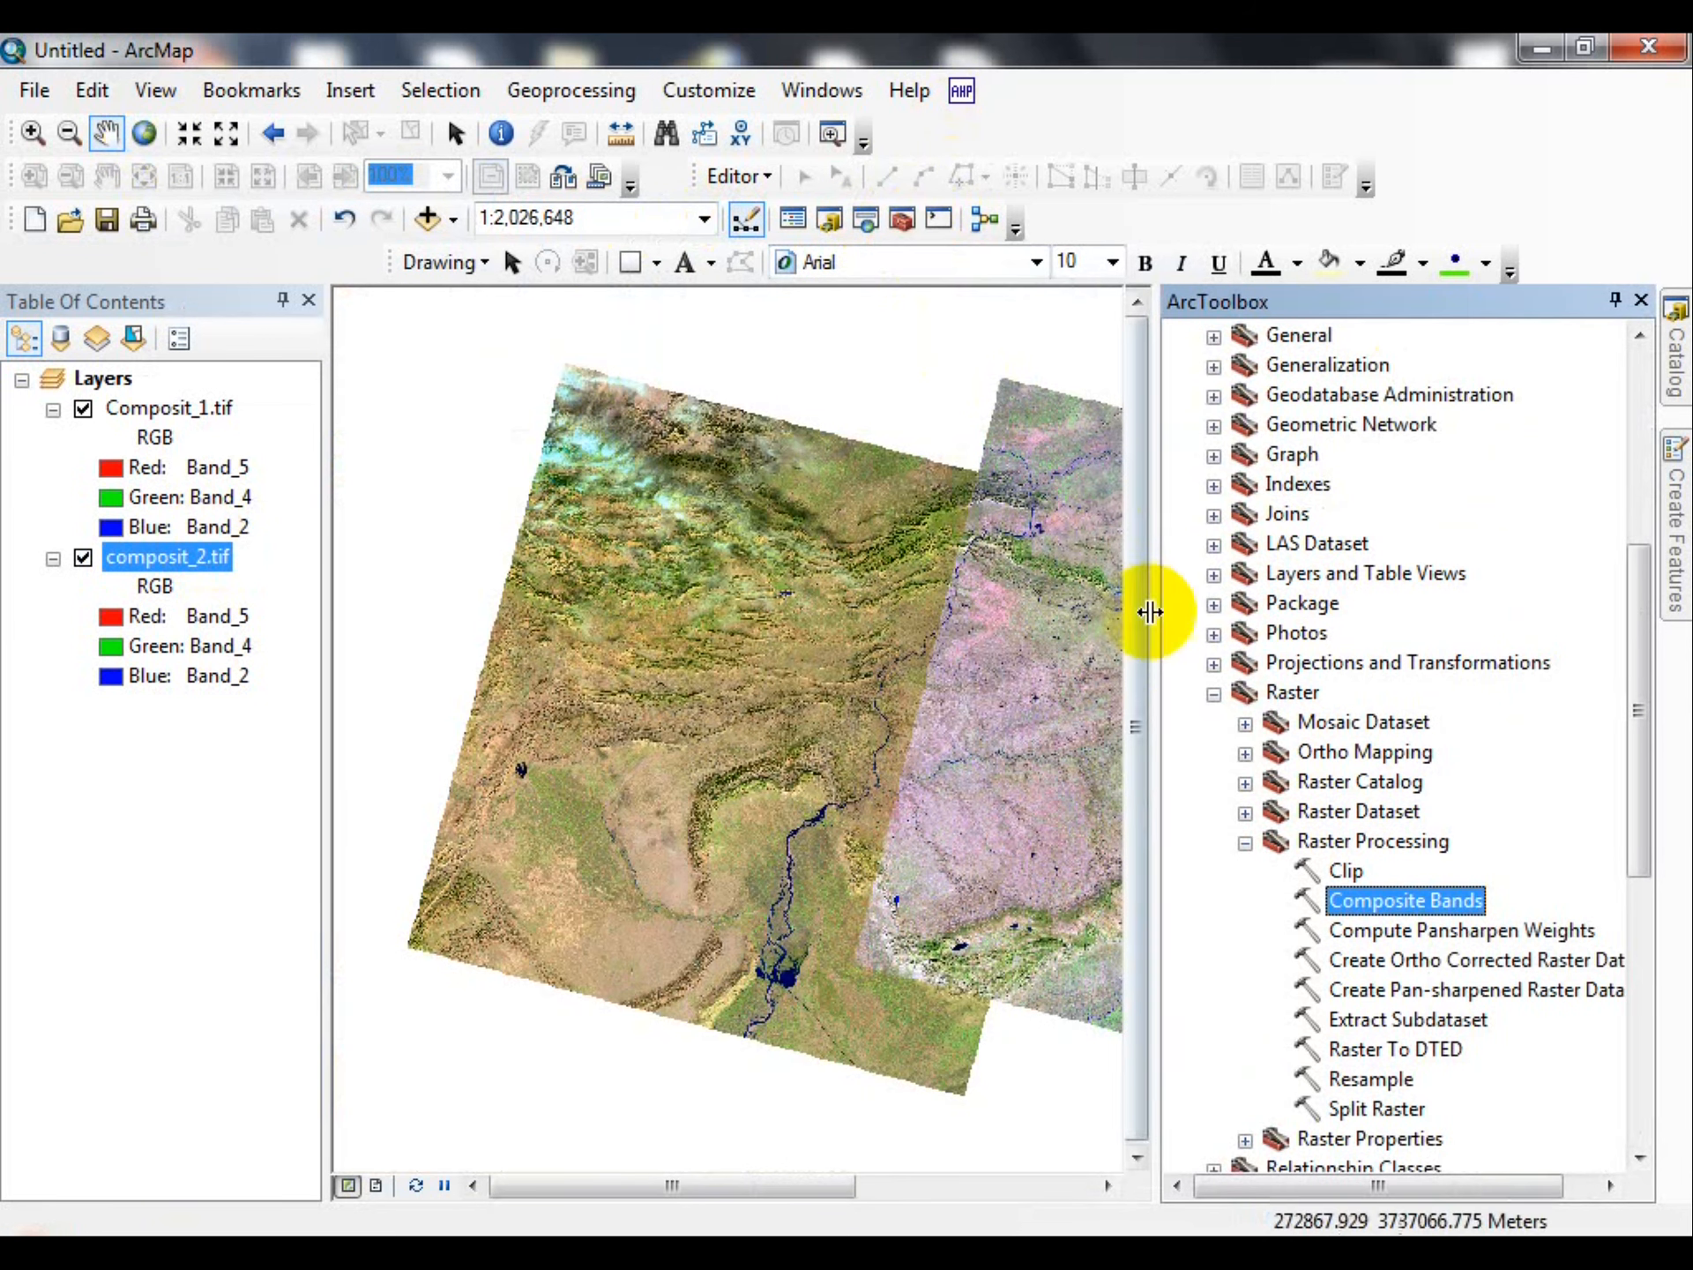
pyautogui.click(1246, 842)
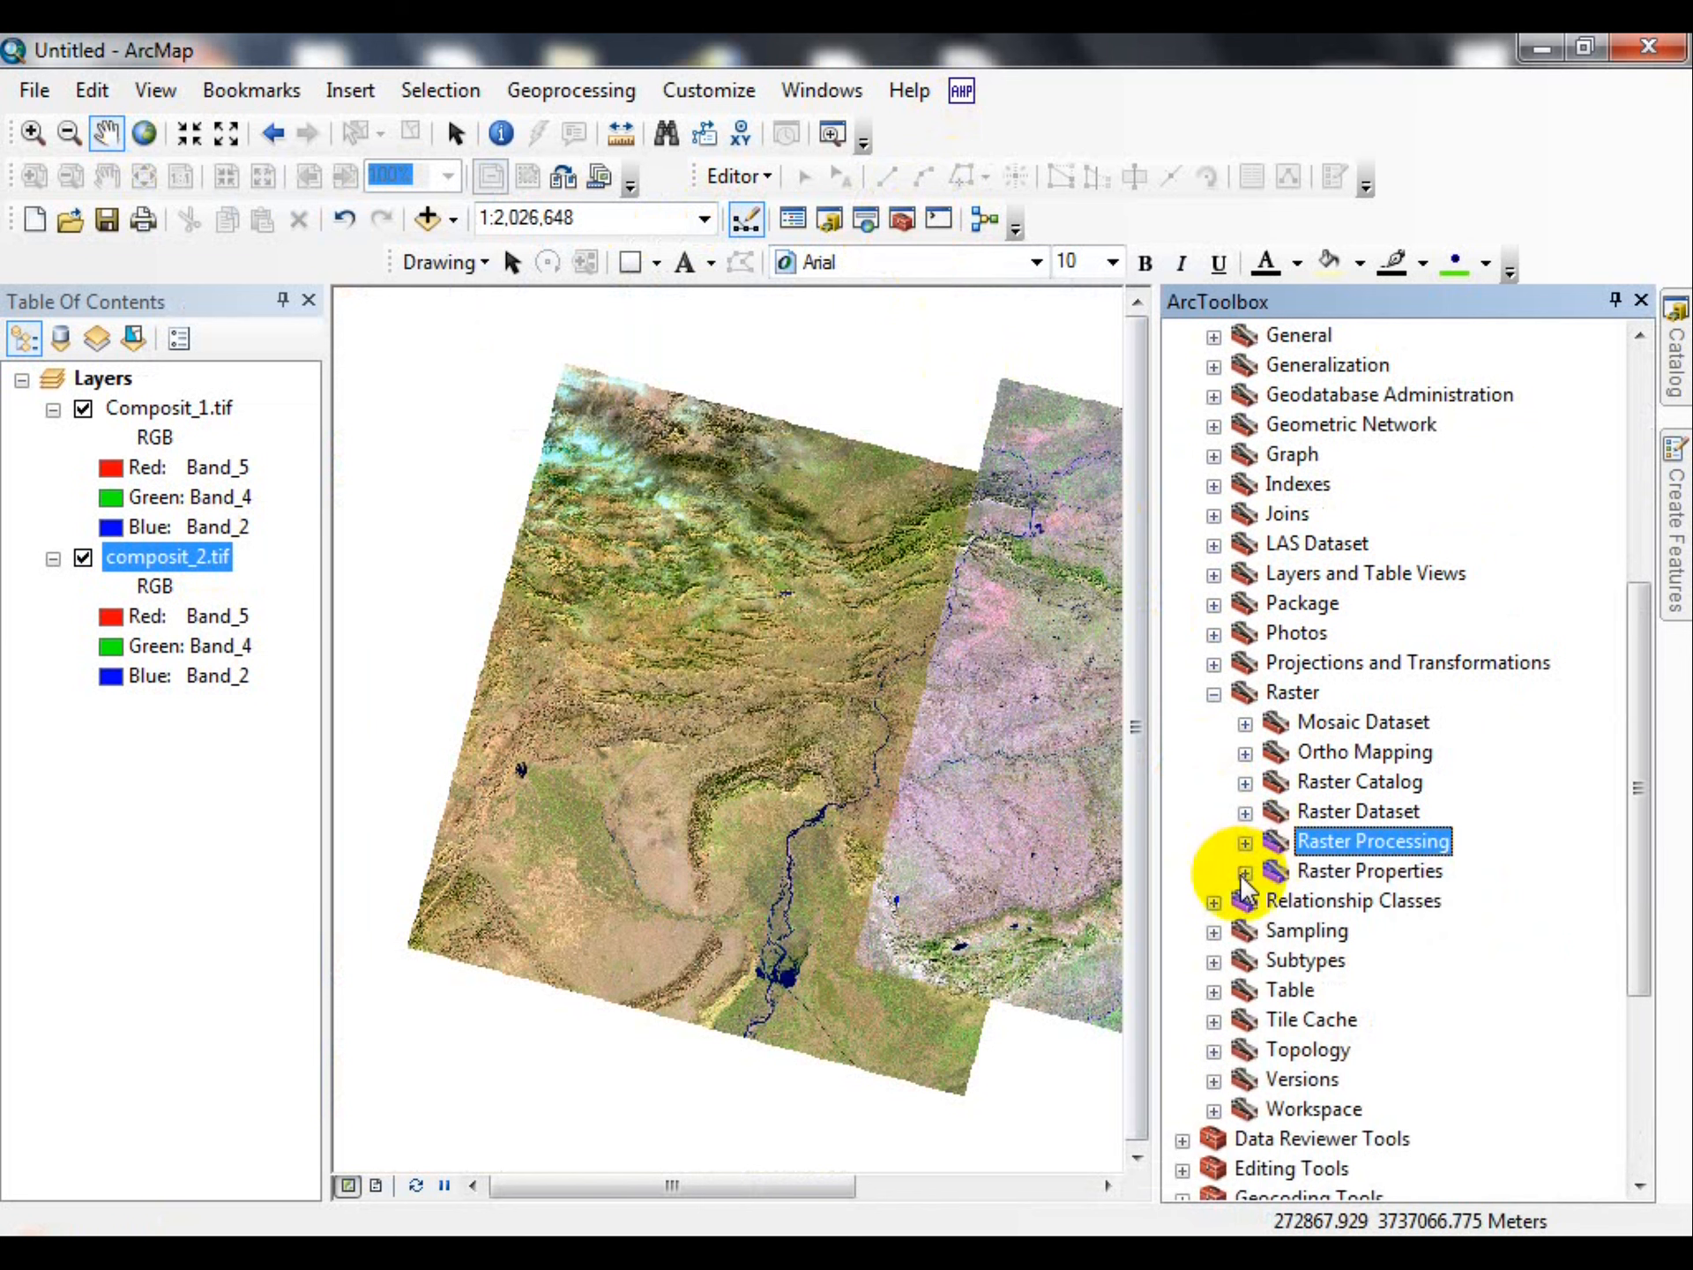
pyautogui.click(1245, 723)
pyautogui.click(1246, 337)
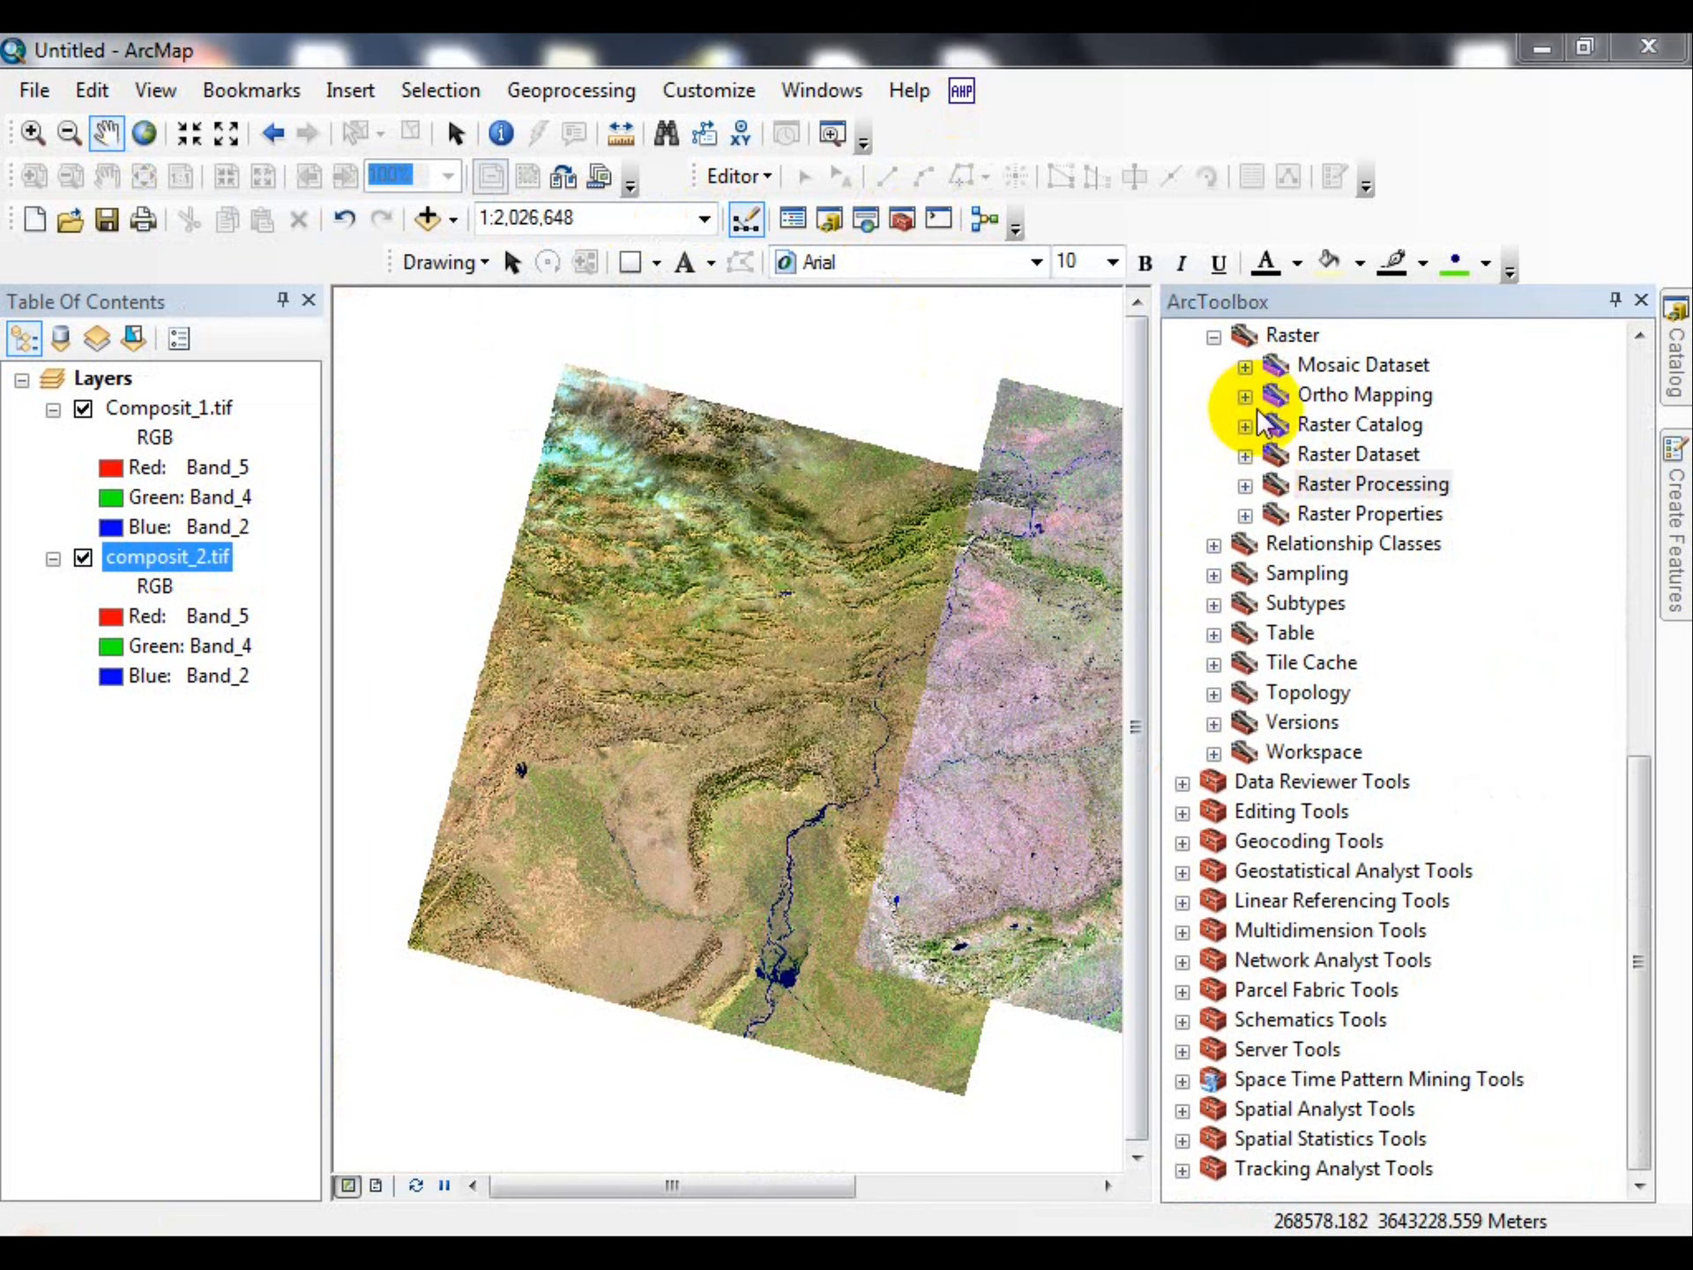
pyautogui.click(1246, 456)
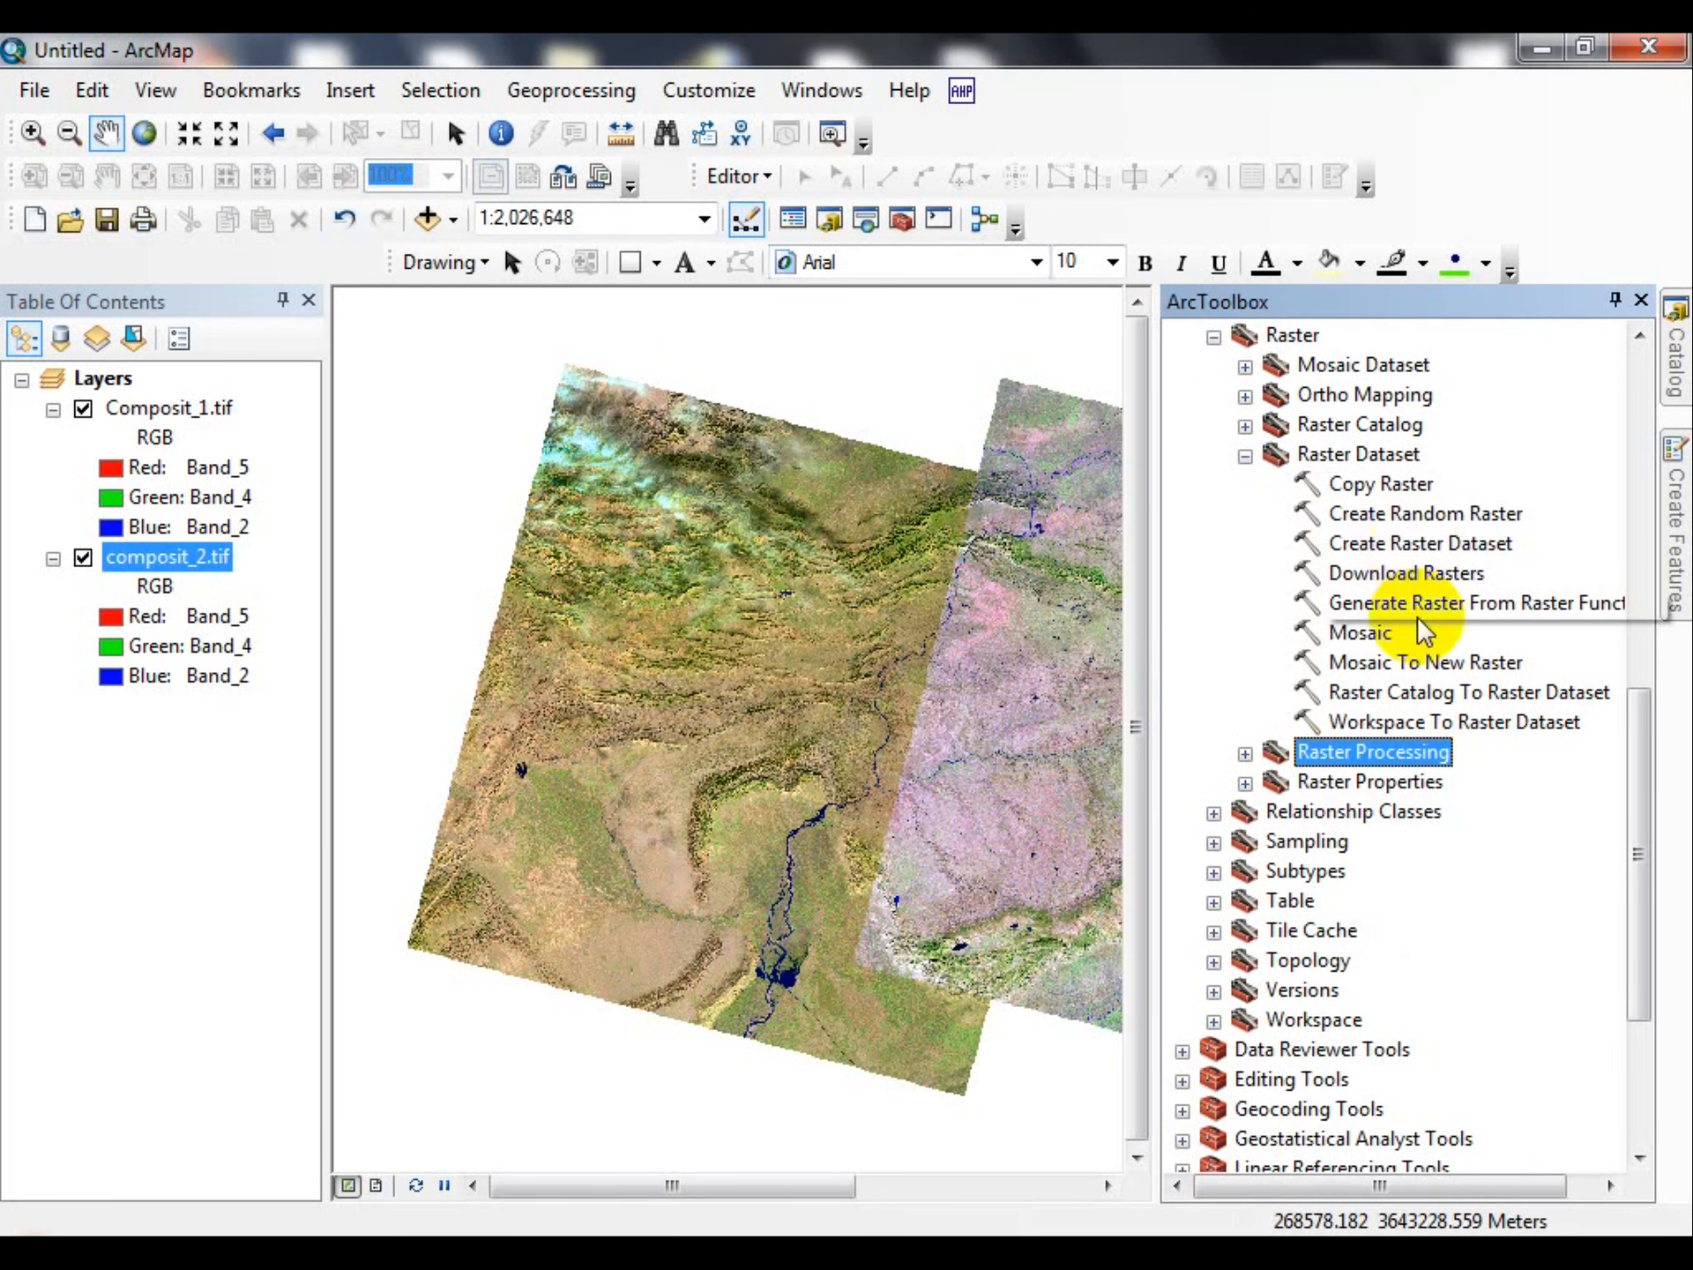
pyautogui.click(1381, 663)
pyautogui.doubleClick(1380, 664)
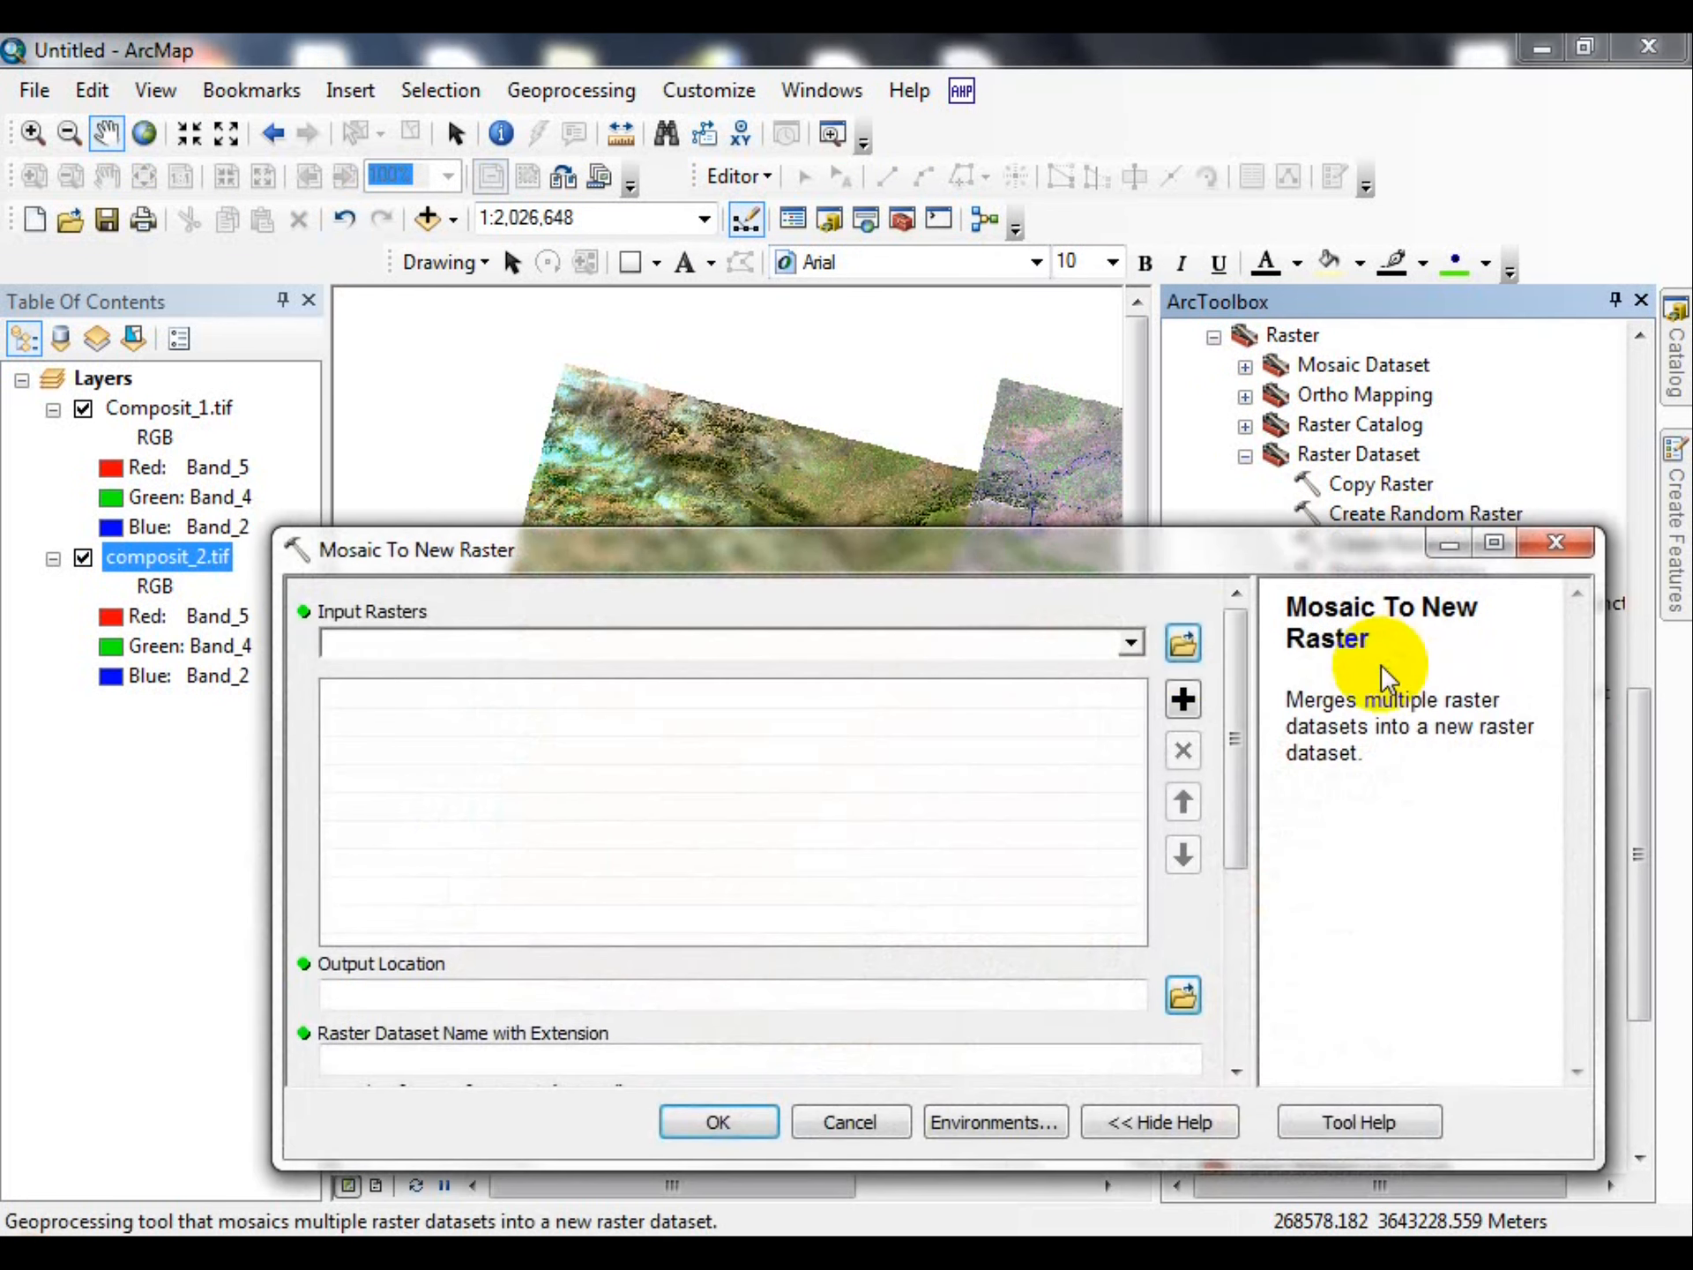
# Add Composit_1.tif and composit_2.tif as the input rasters of Mosaic To New Raster.
pyautogui.click(1133, 642)
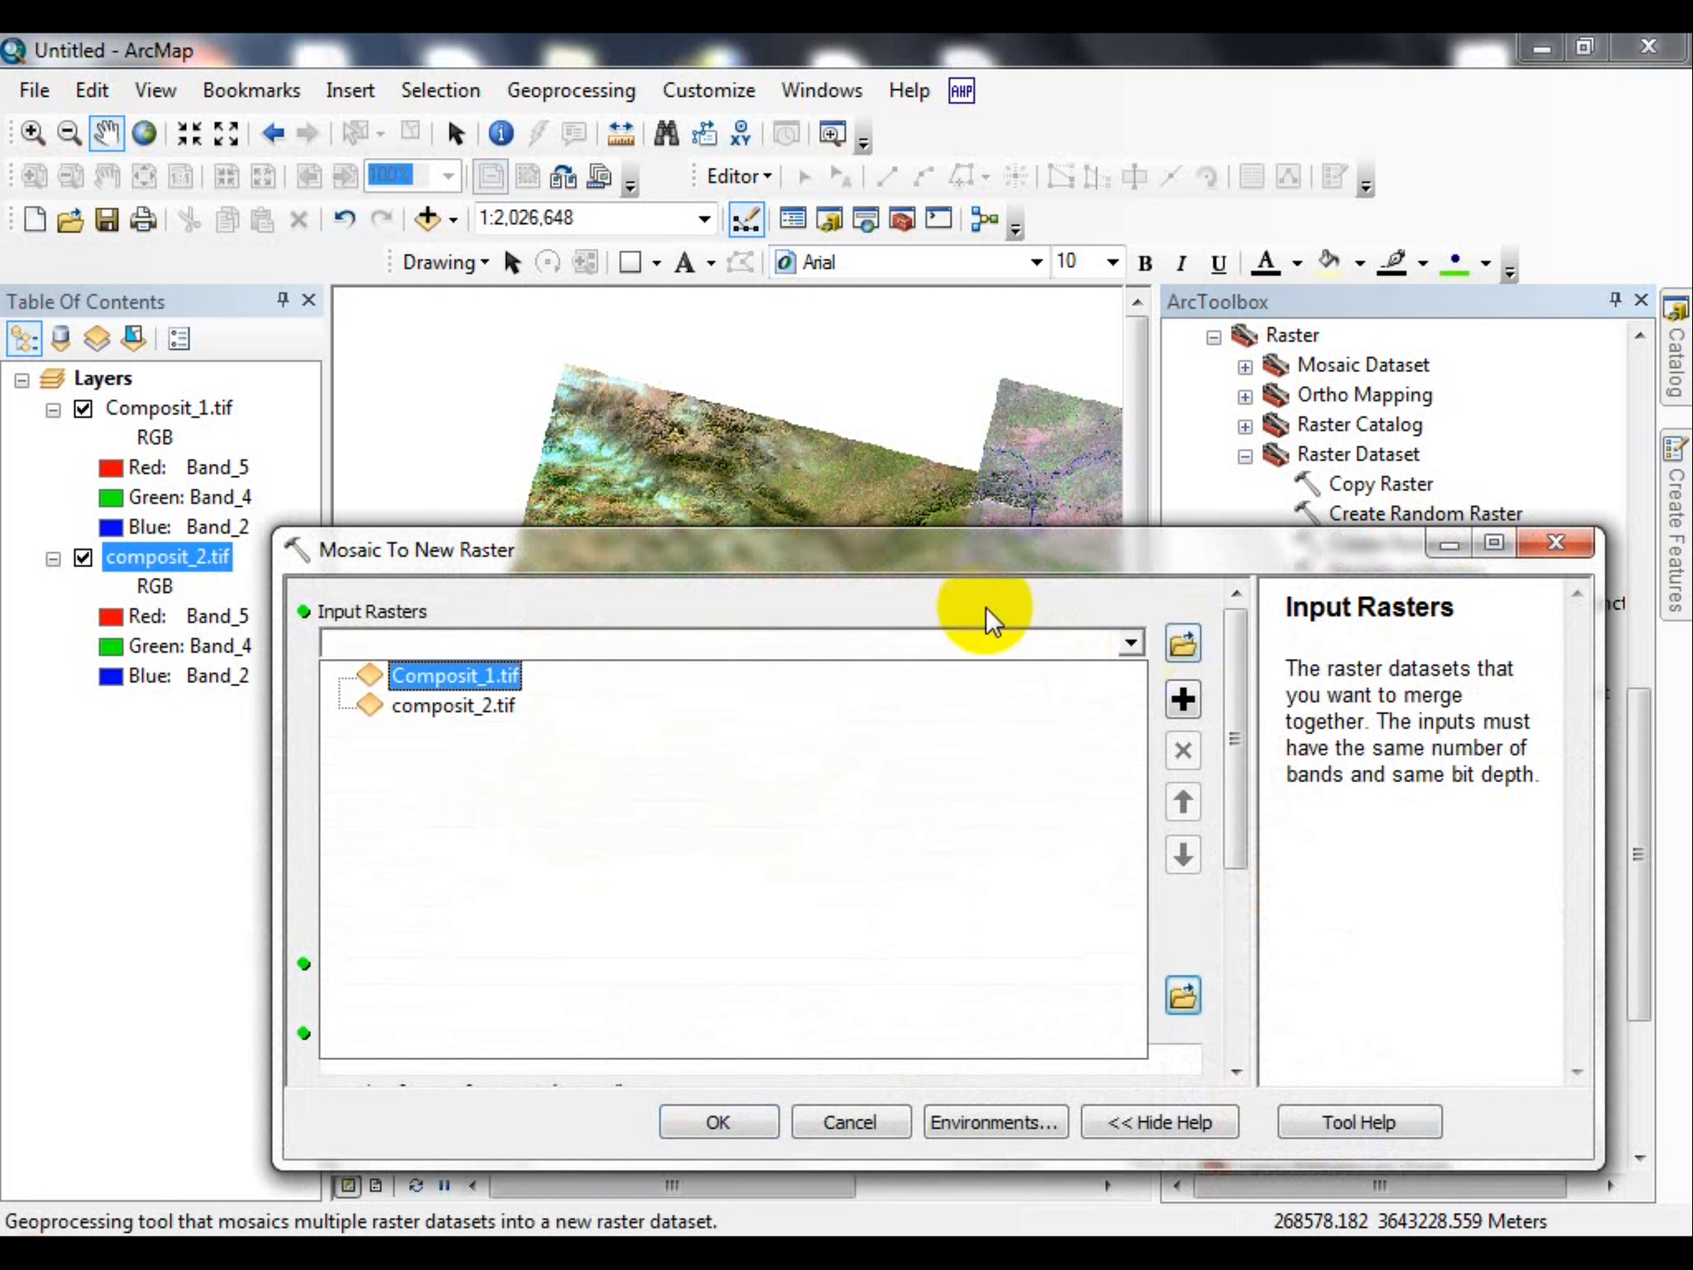
pyautogui.click(488, 672)
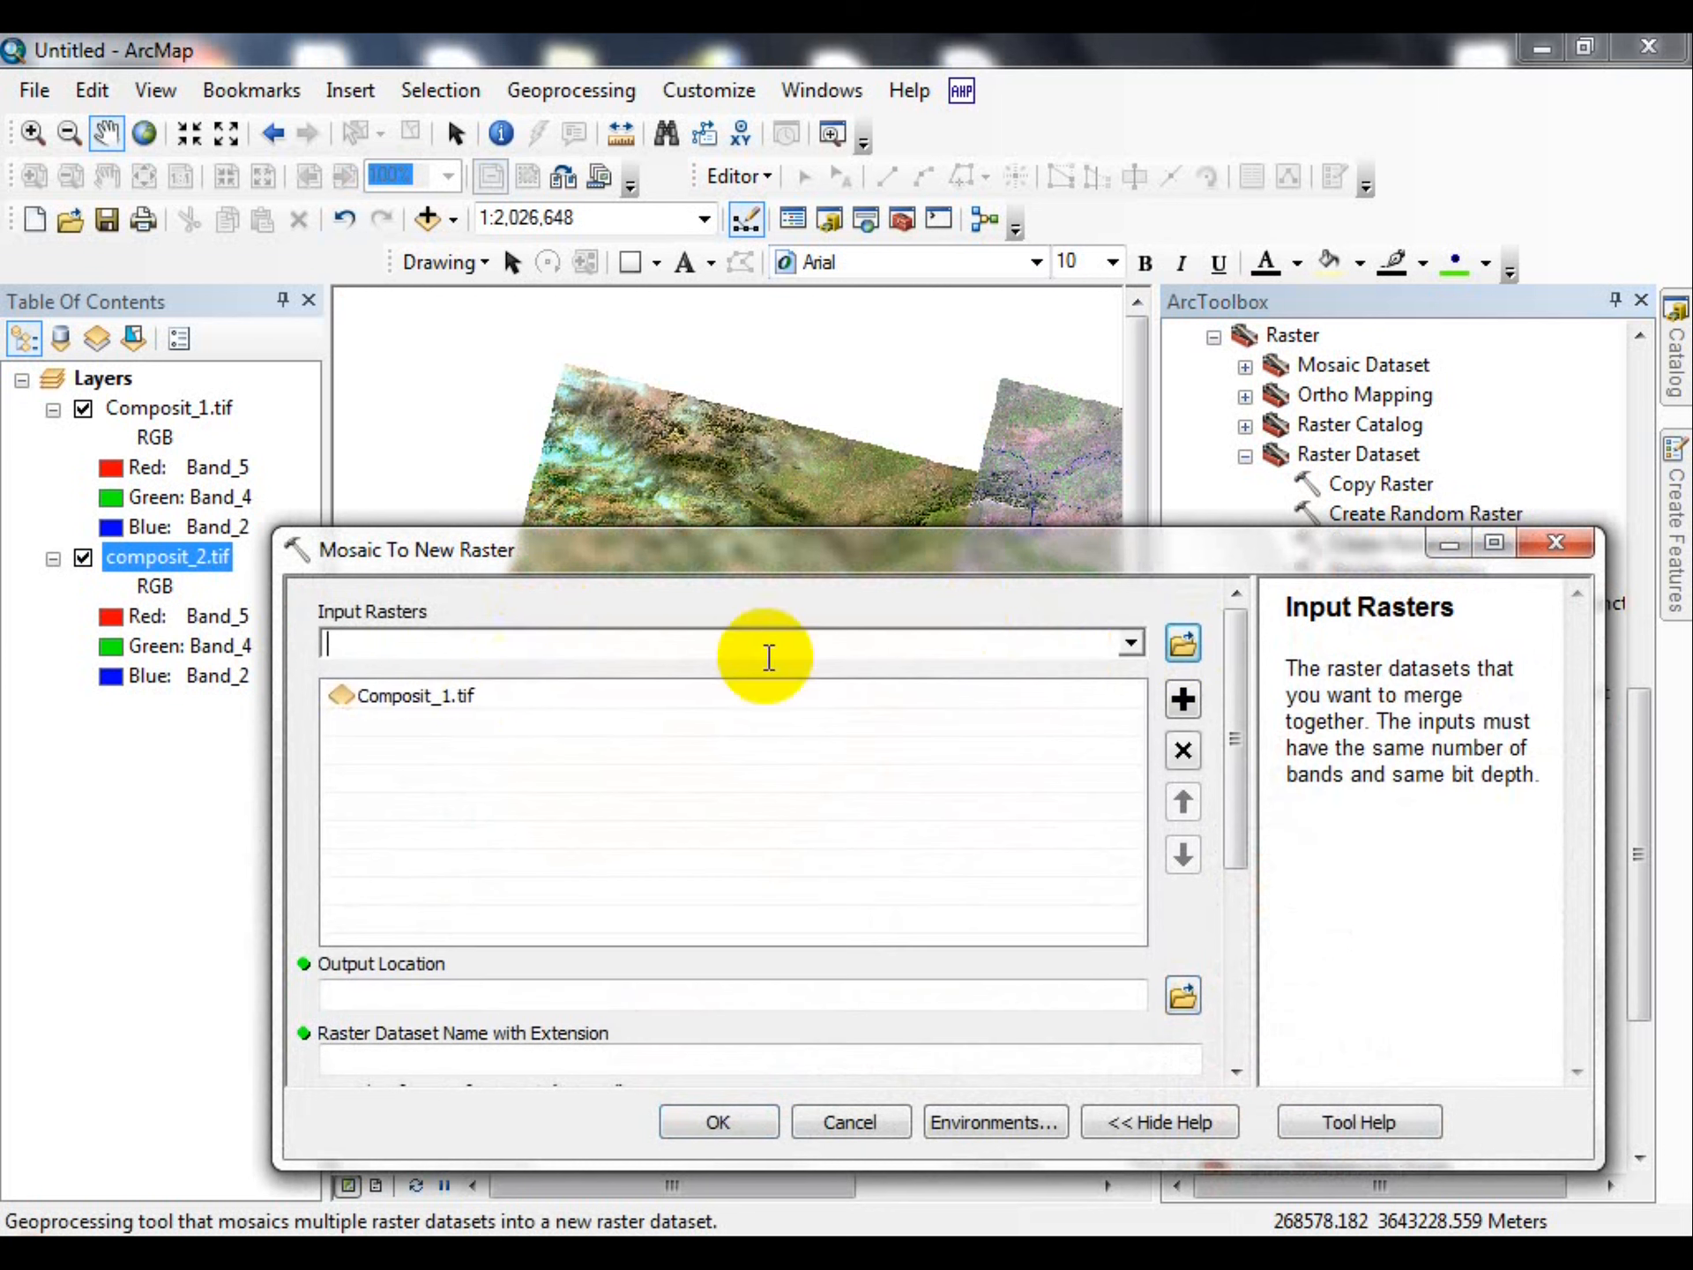
pyautogui.click(1130, 643)
pyautogui.click(489, 706)
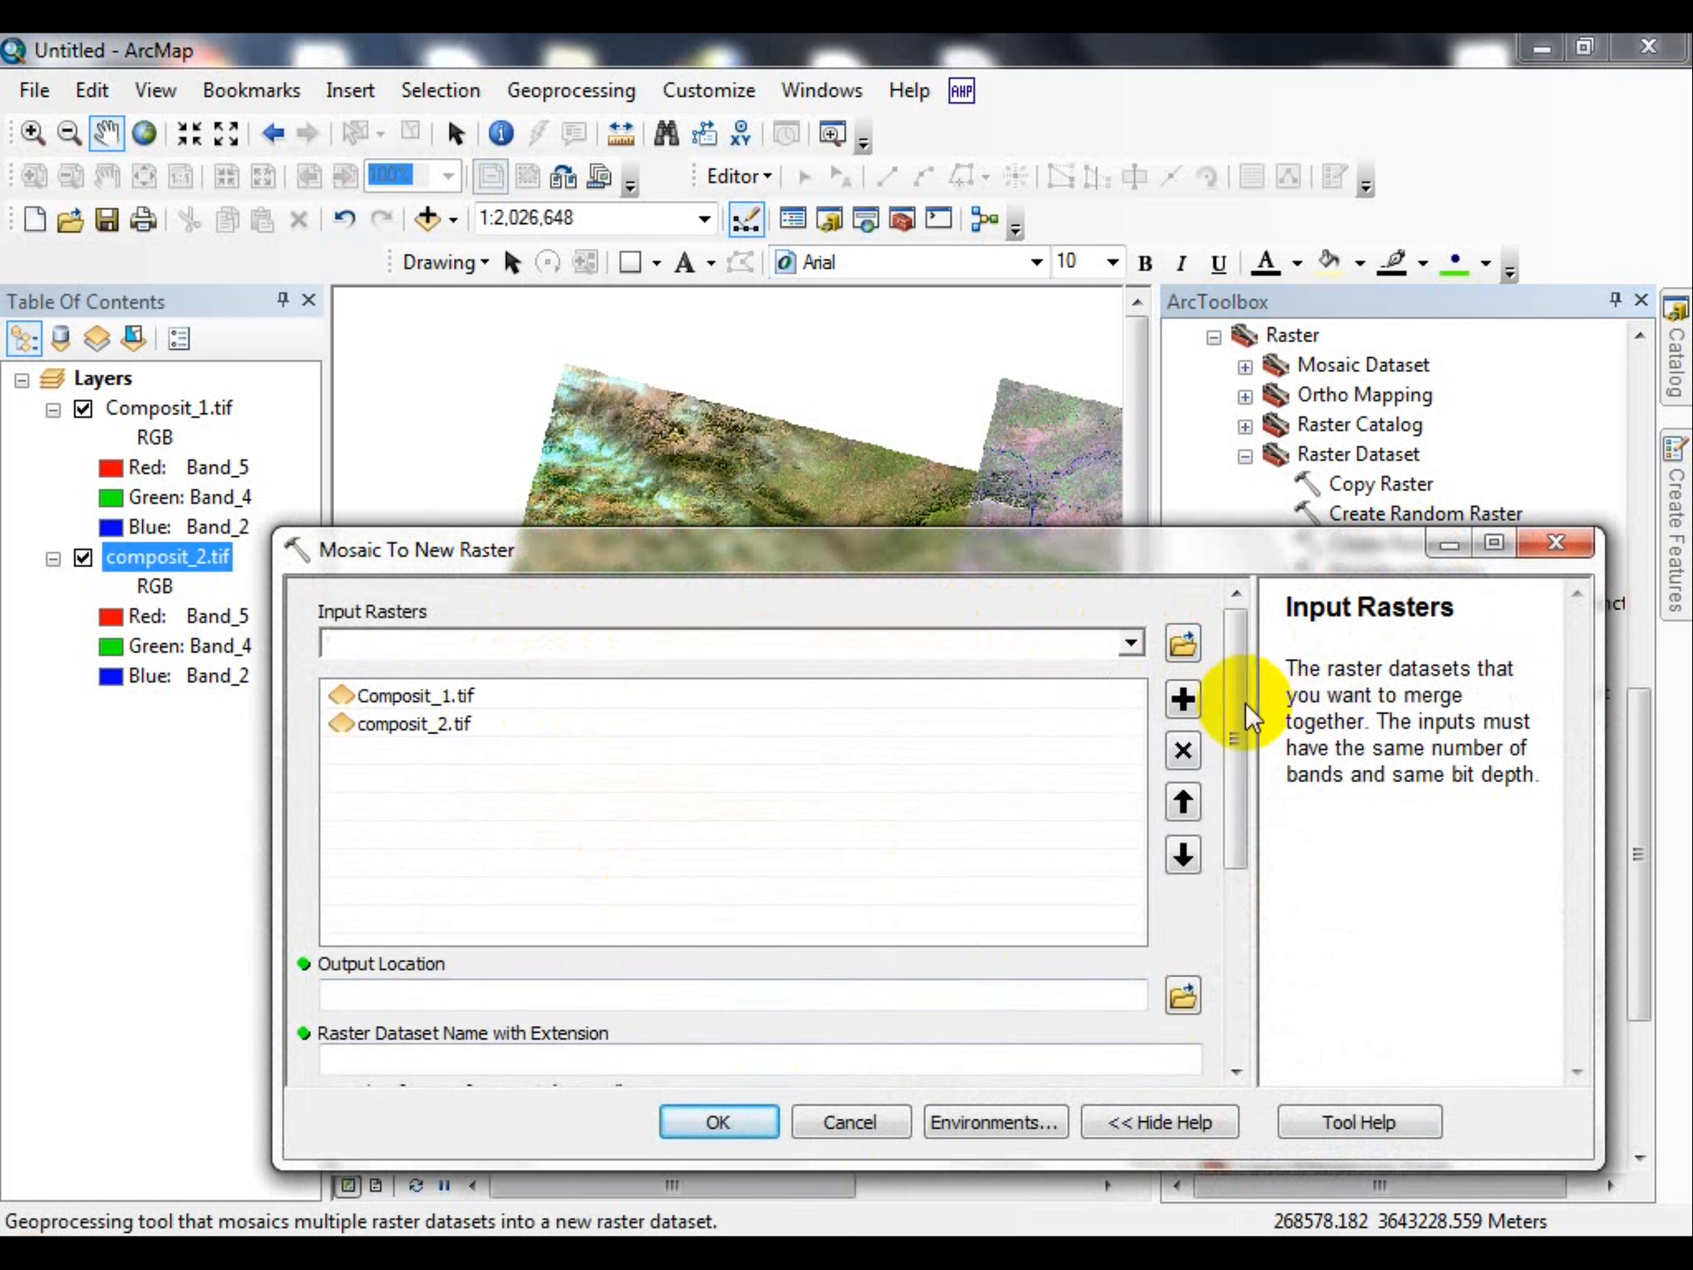
# Set the output location to the LC09_L2SP_151037_20221125_20221127_02_T1 folder and name the raster dataset mosaic.tif.
pyautogui.moveTo(1240, 719); pyautogui.dragTo(1190, 806)
pyautogui.click(1181, 868)
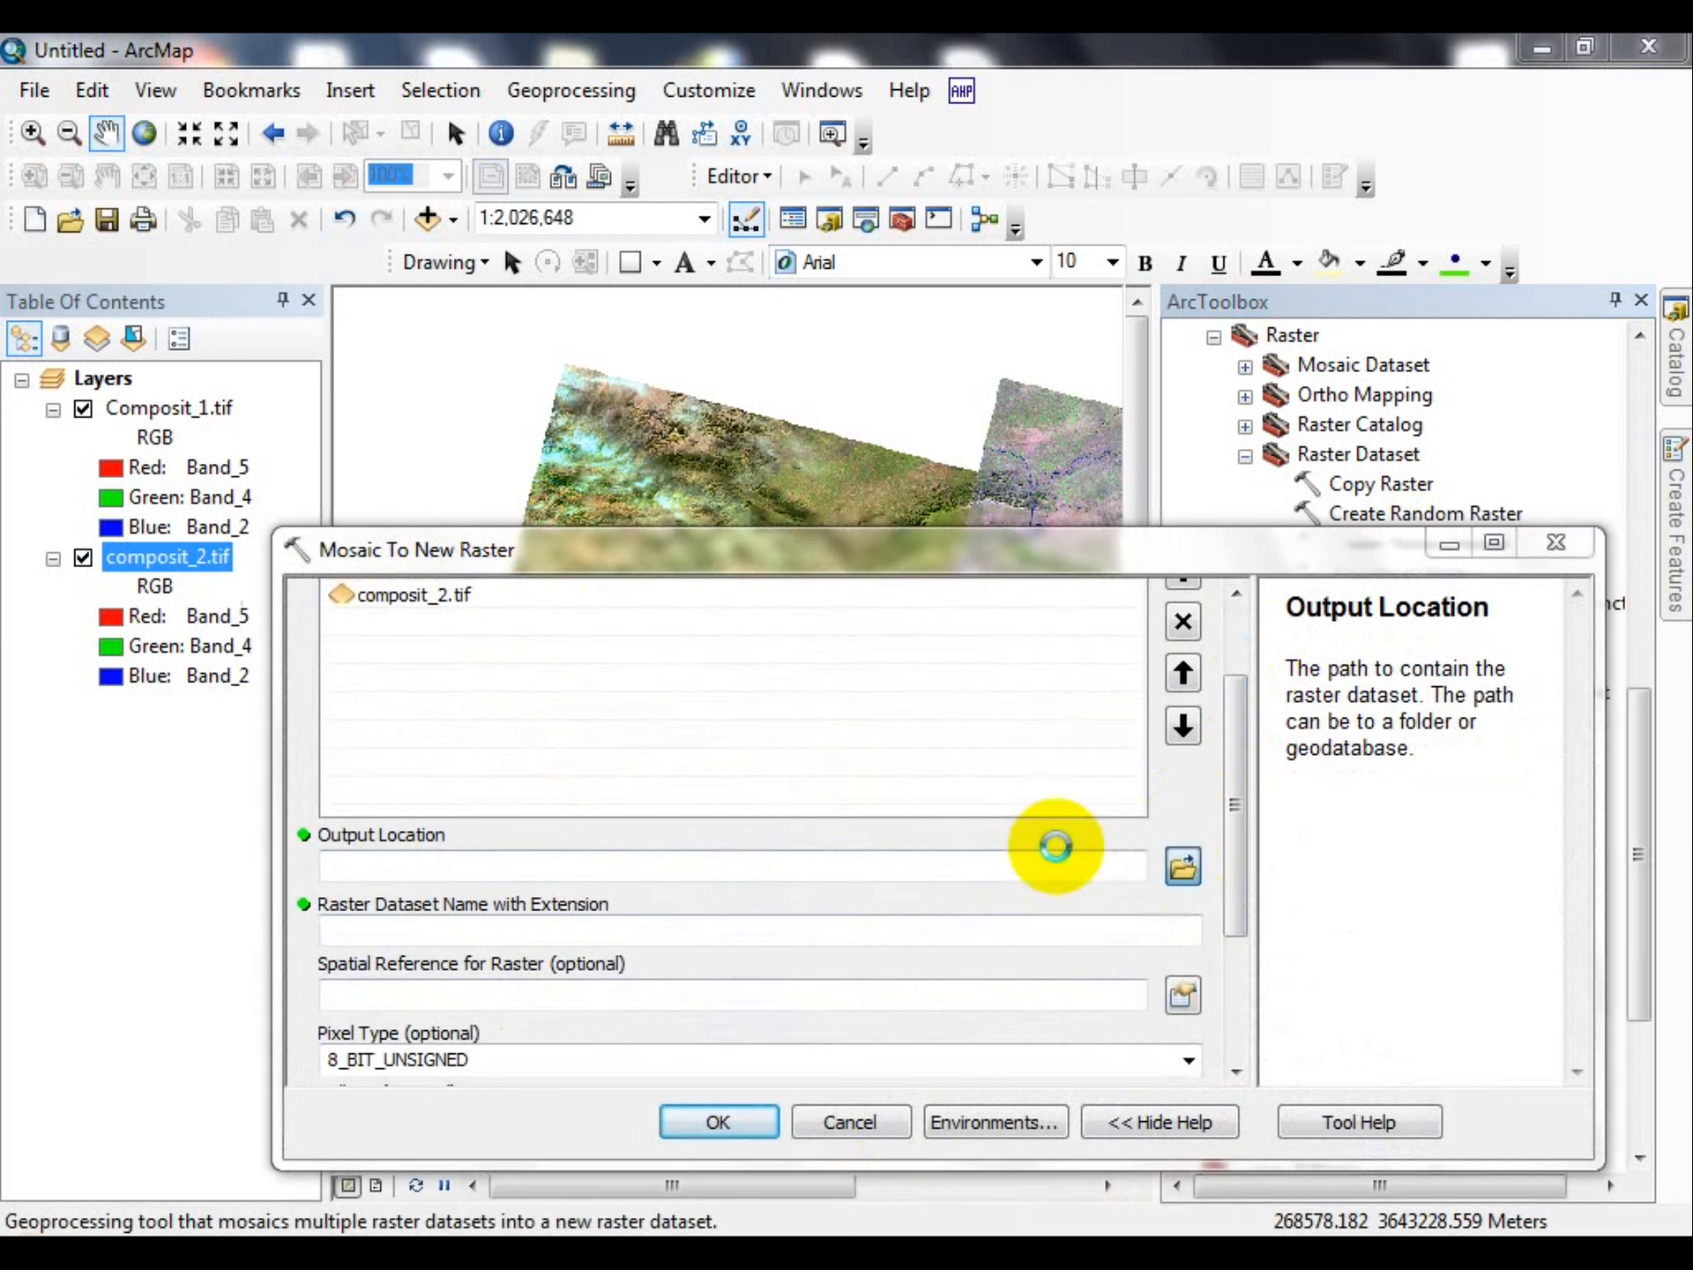
pyautogui.click(985, 643)
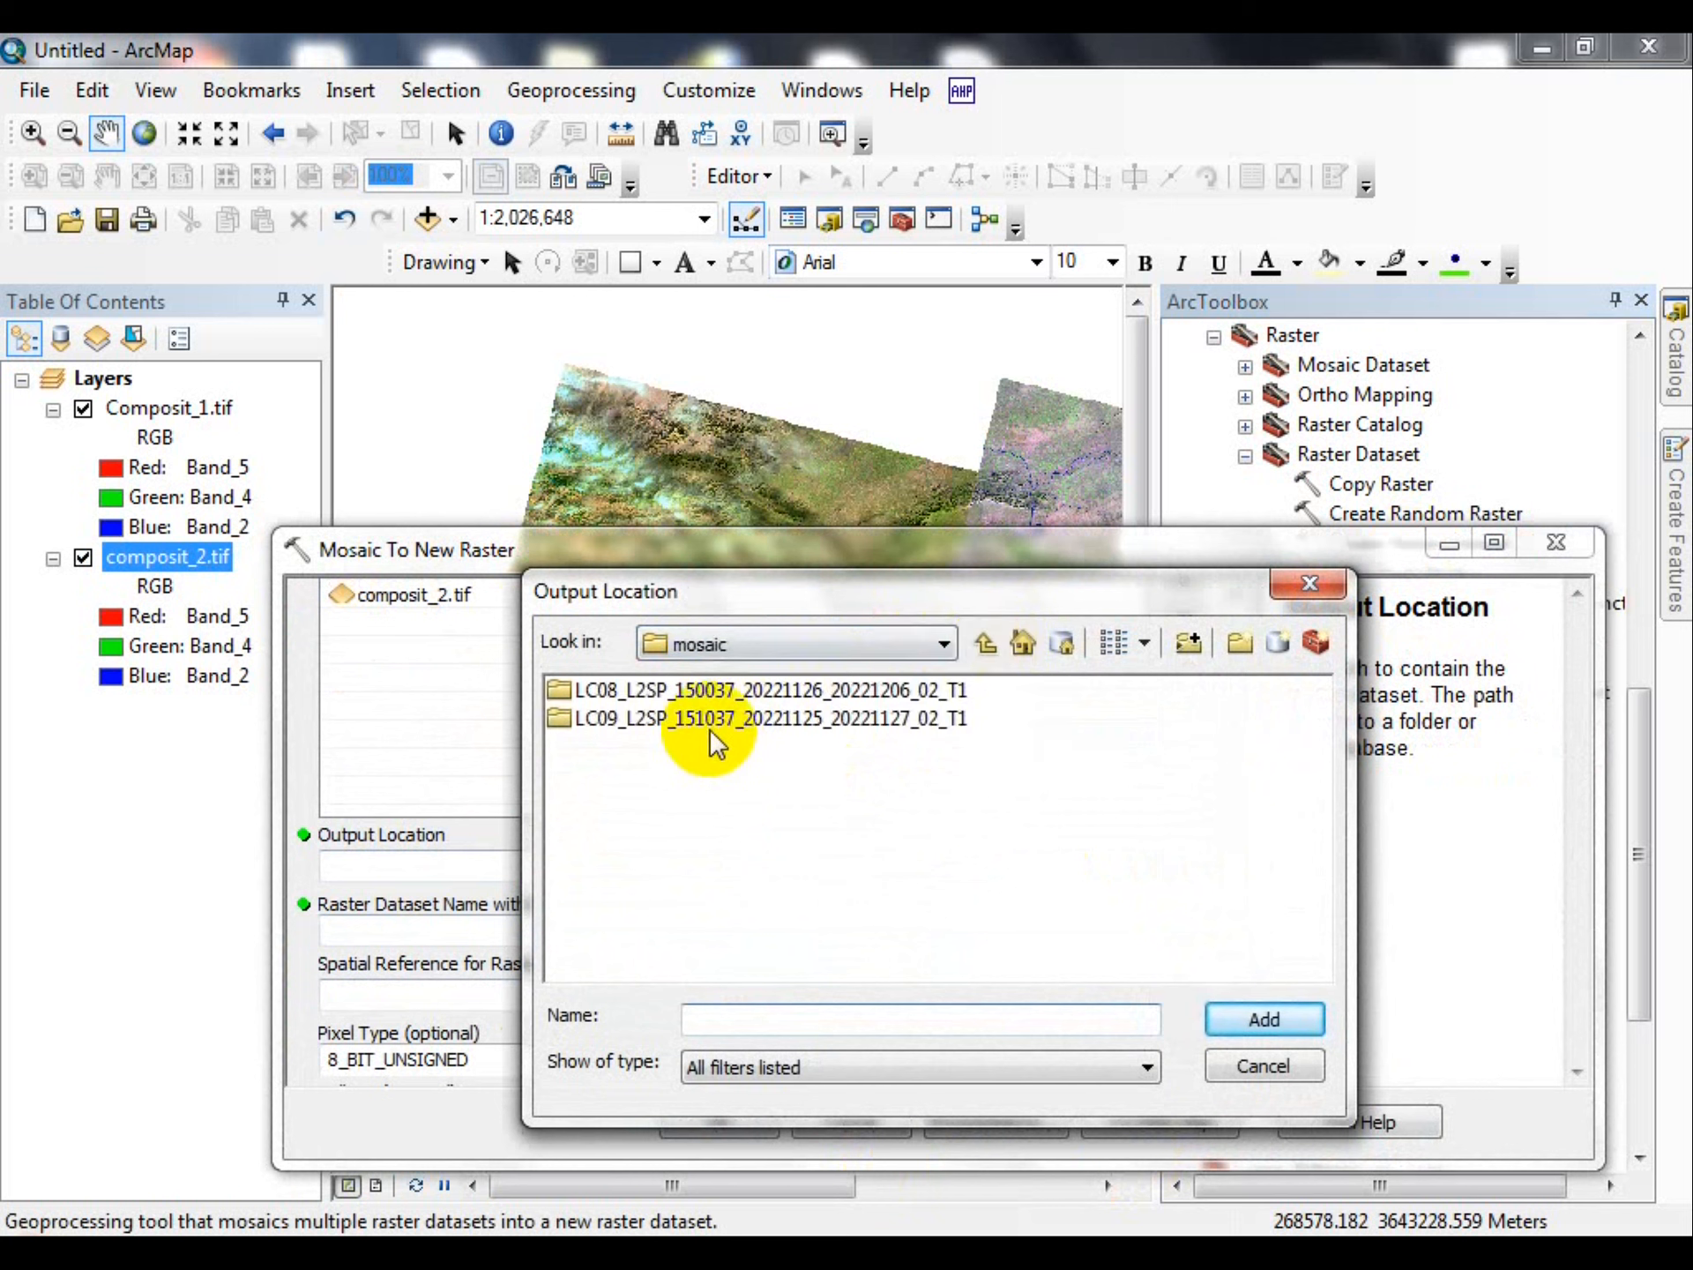
pyautogui.click(708, 720)
pyautogui.click(1264, 1018)
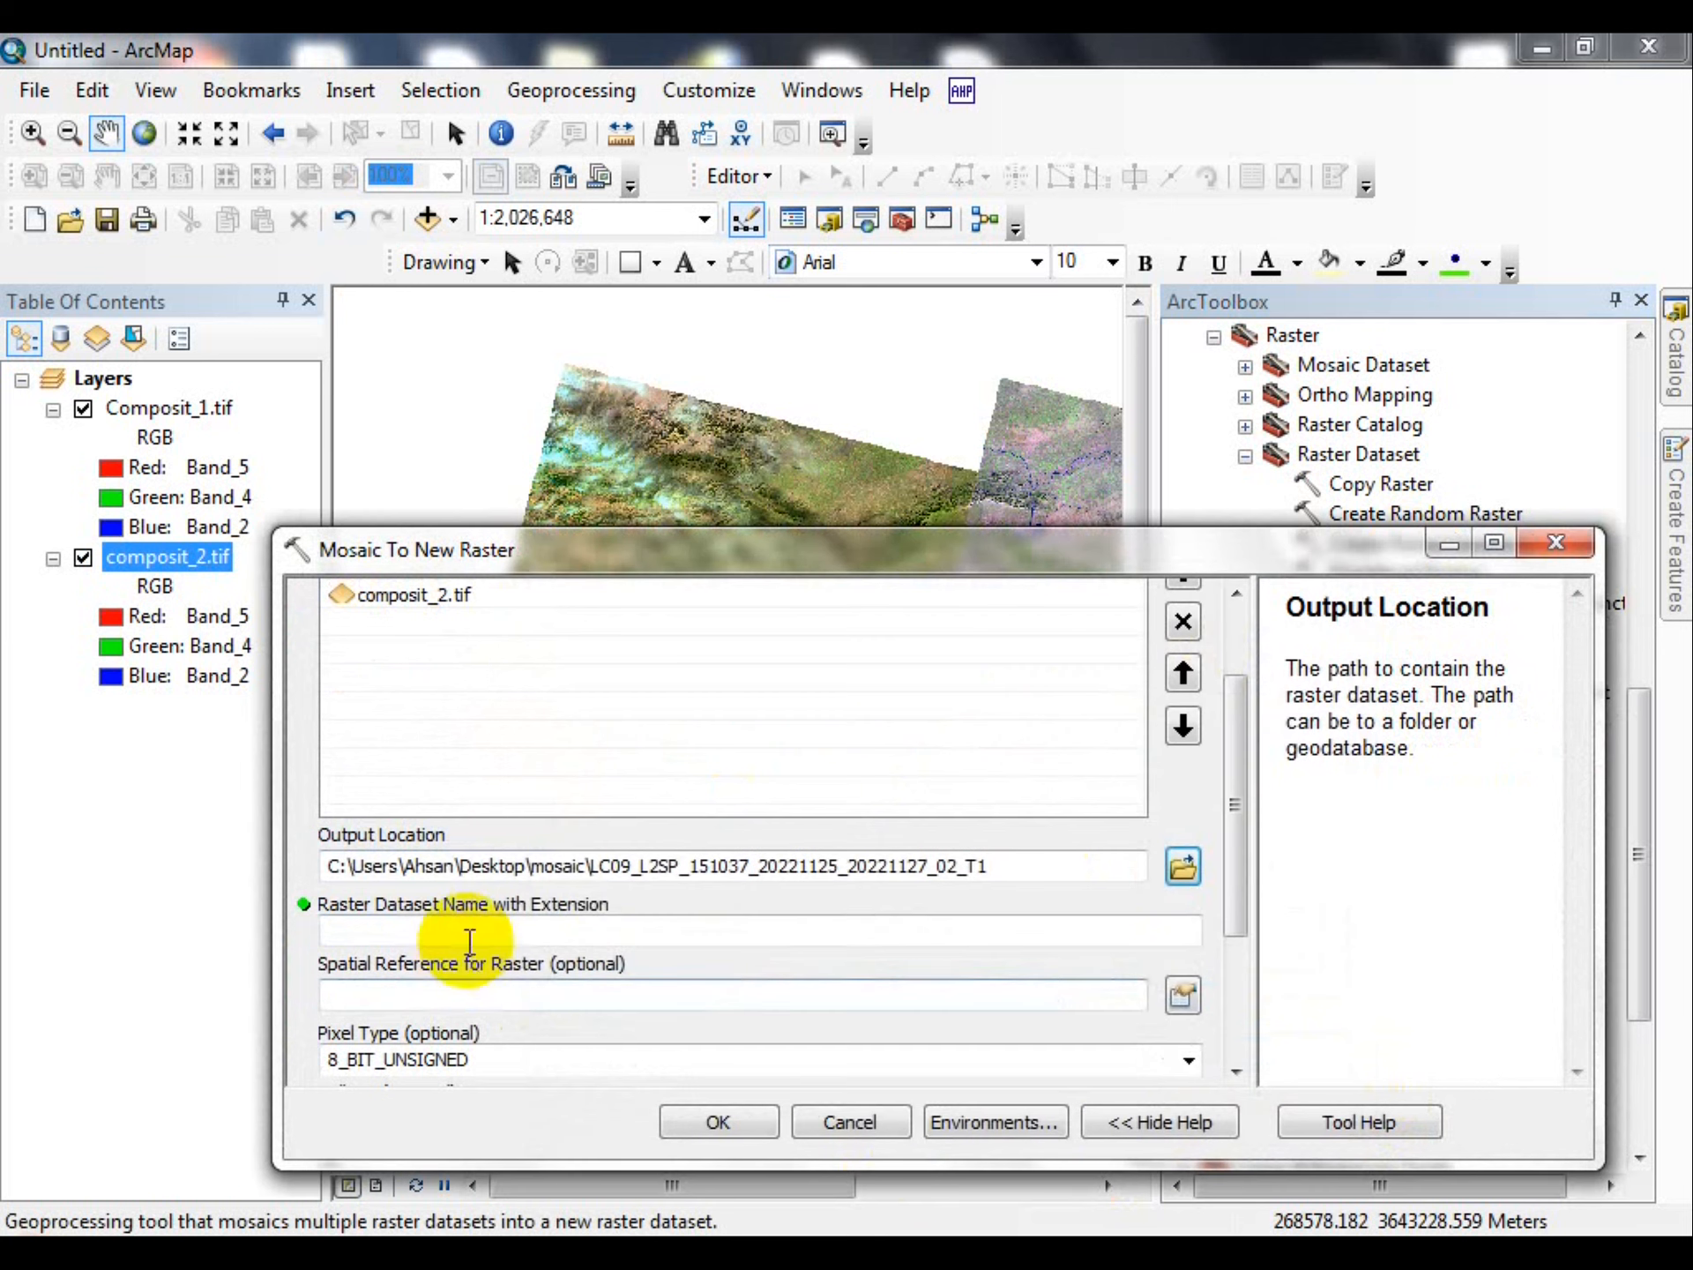
pyautogui.click(644, 929)
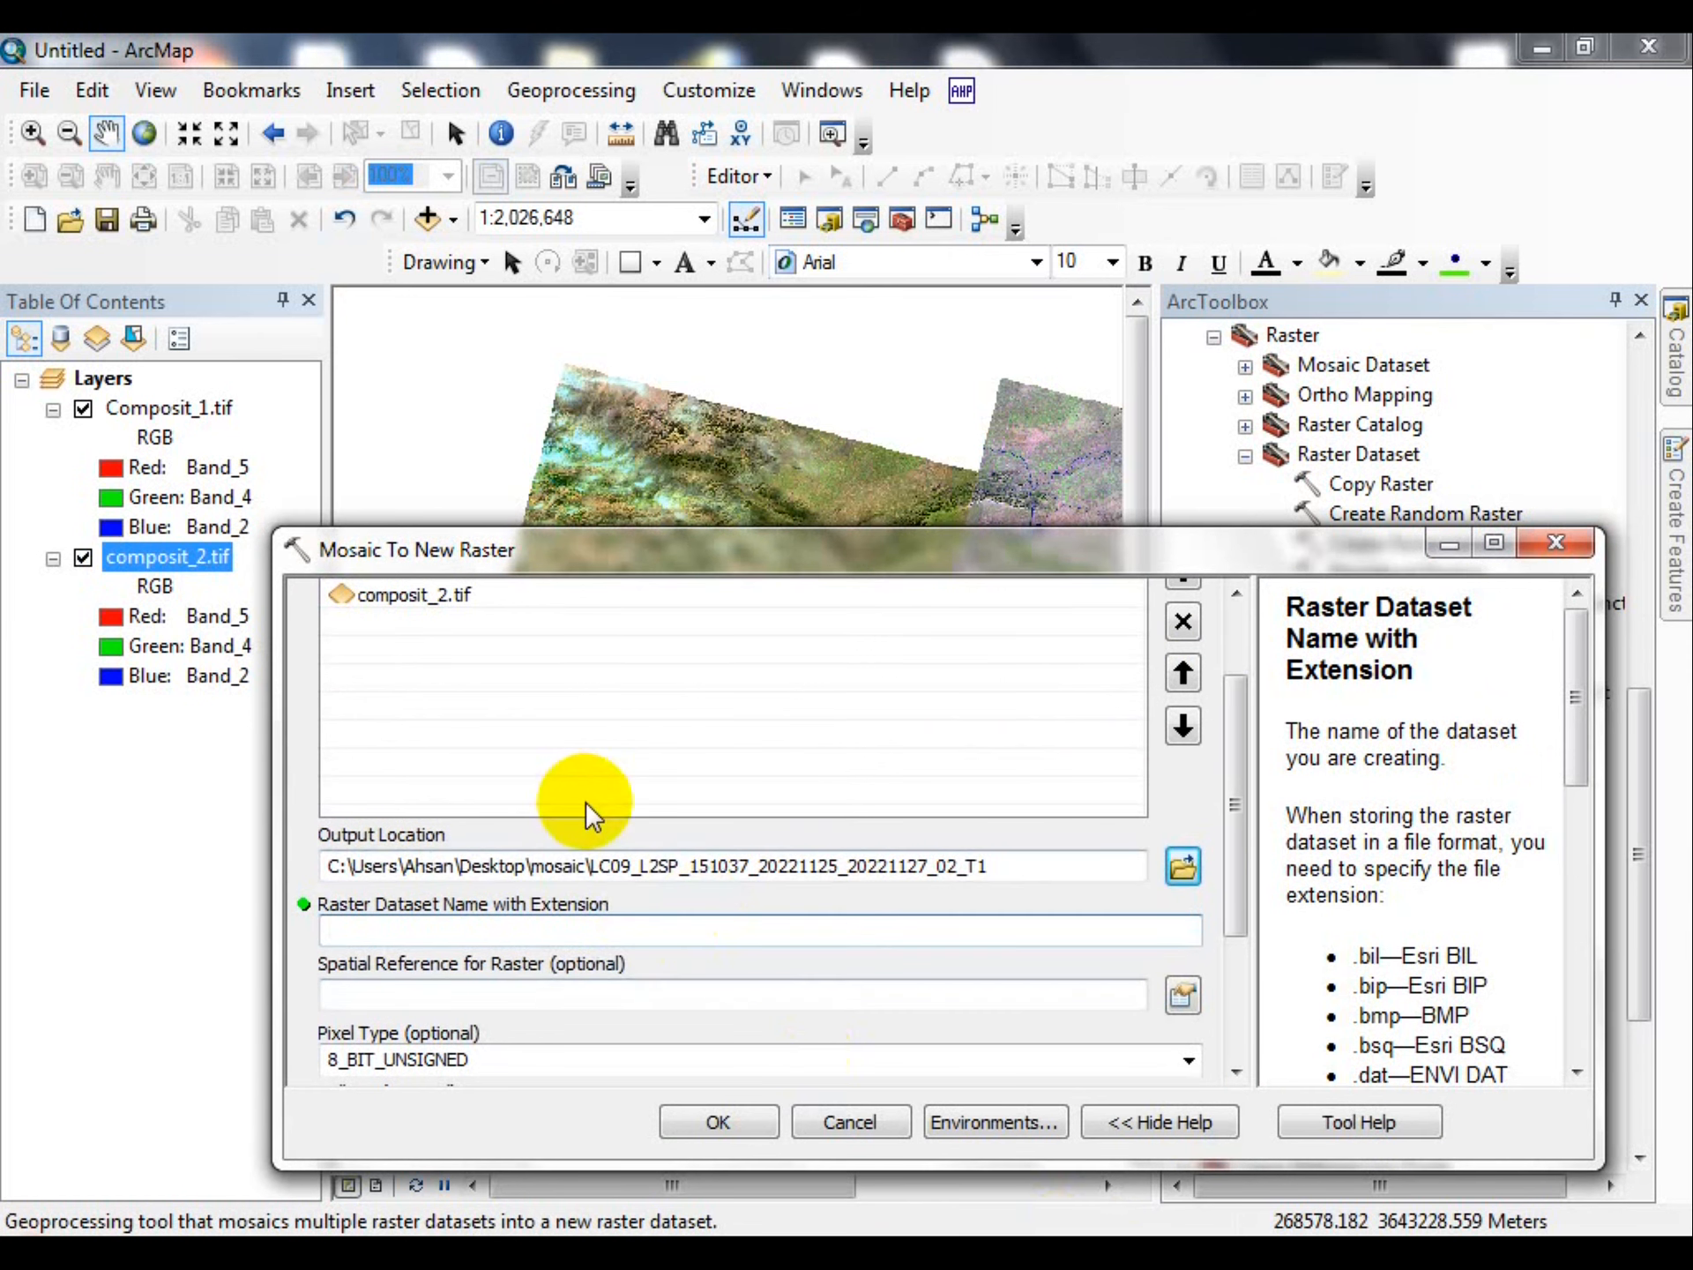
pyautogui.write('mosaic.tif')
# Check the pixel type and depth in composit_2.tif's source properties and set the mosaic's pixel type to 16_BIT_UNSIGNED.
pyautogui.moveTo(1226, 784); pyautogui.dragTo(1247, 888)
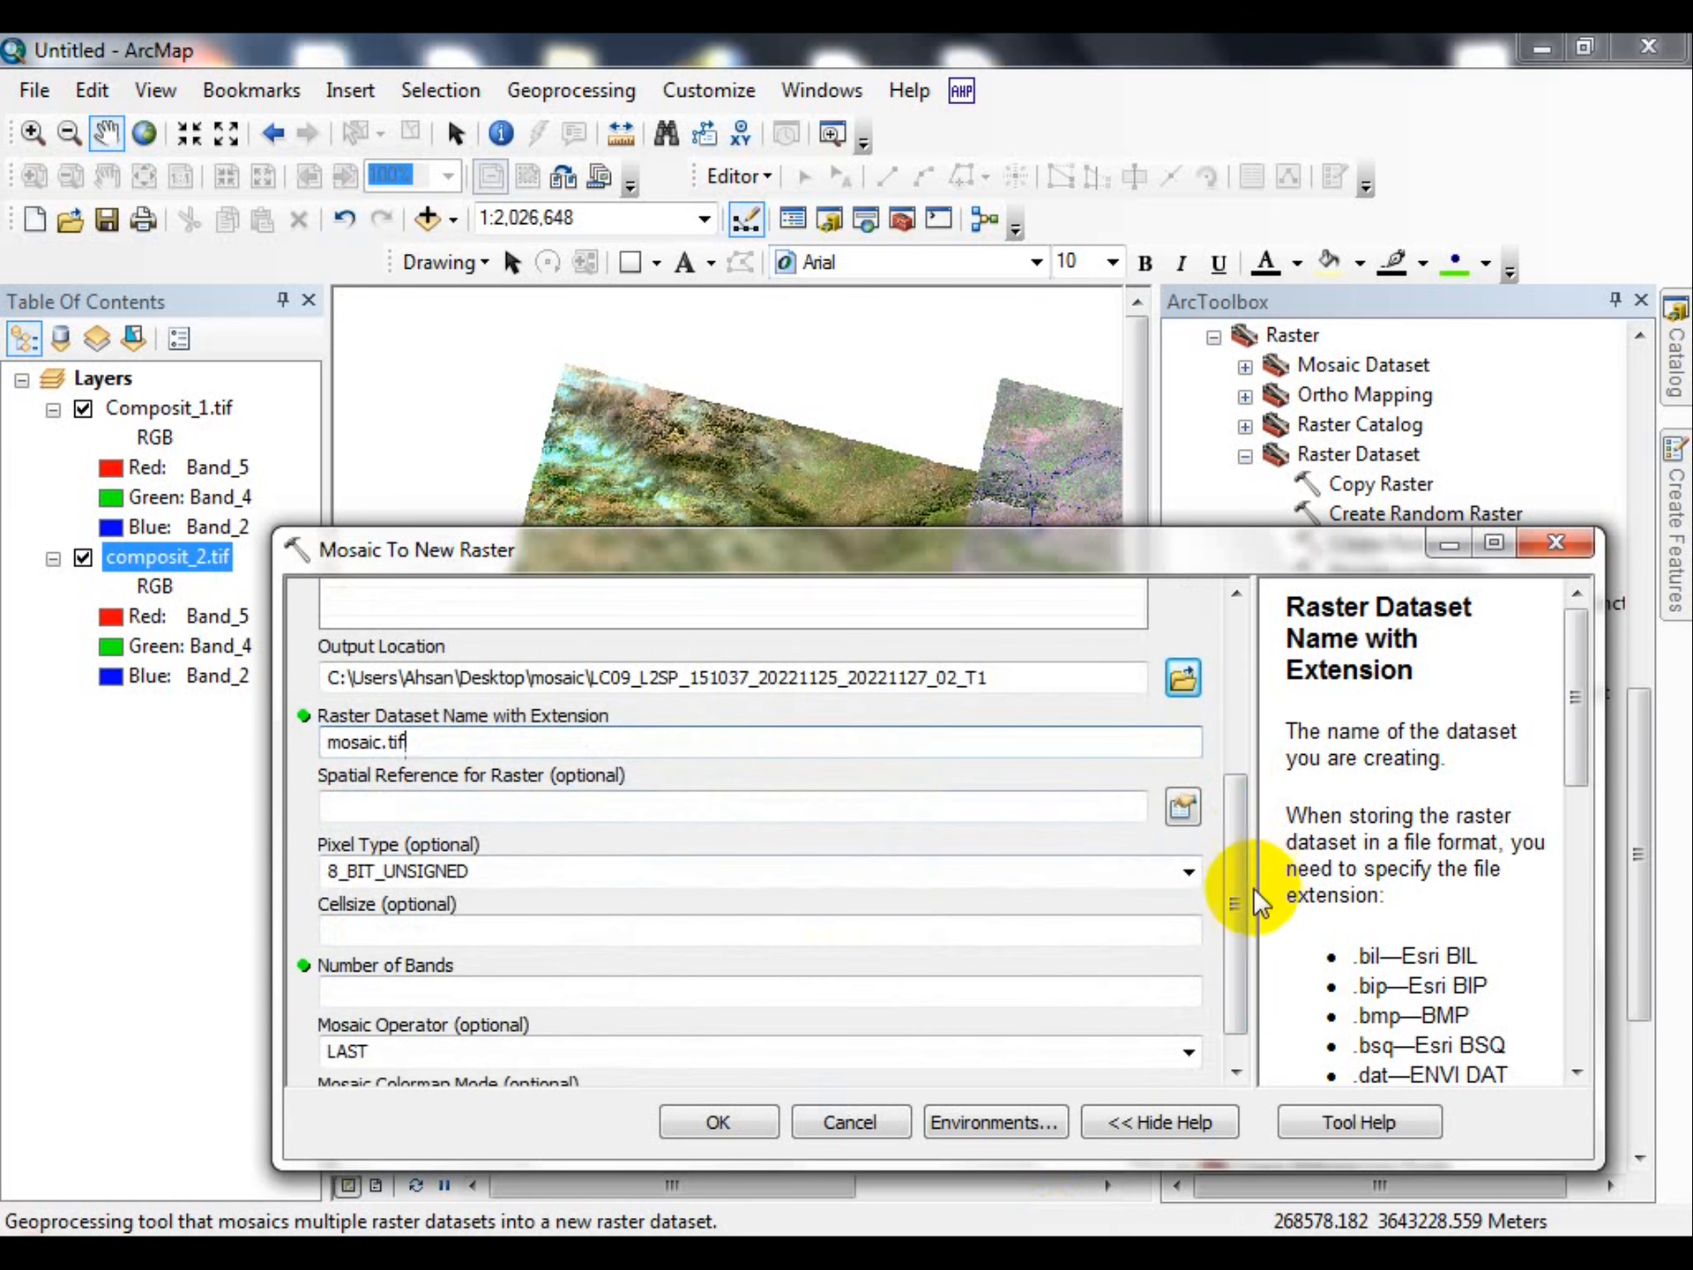
pyautogui.rightClick(124, 564)
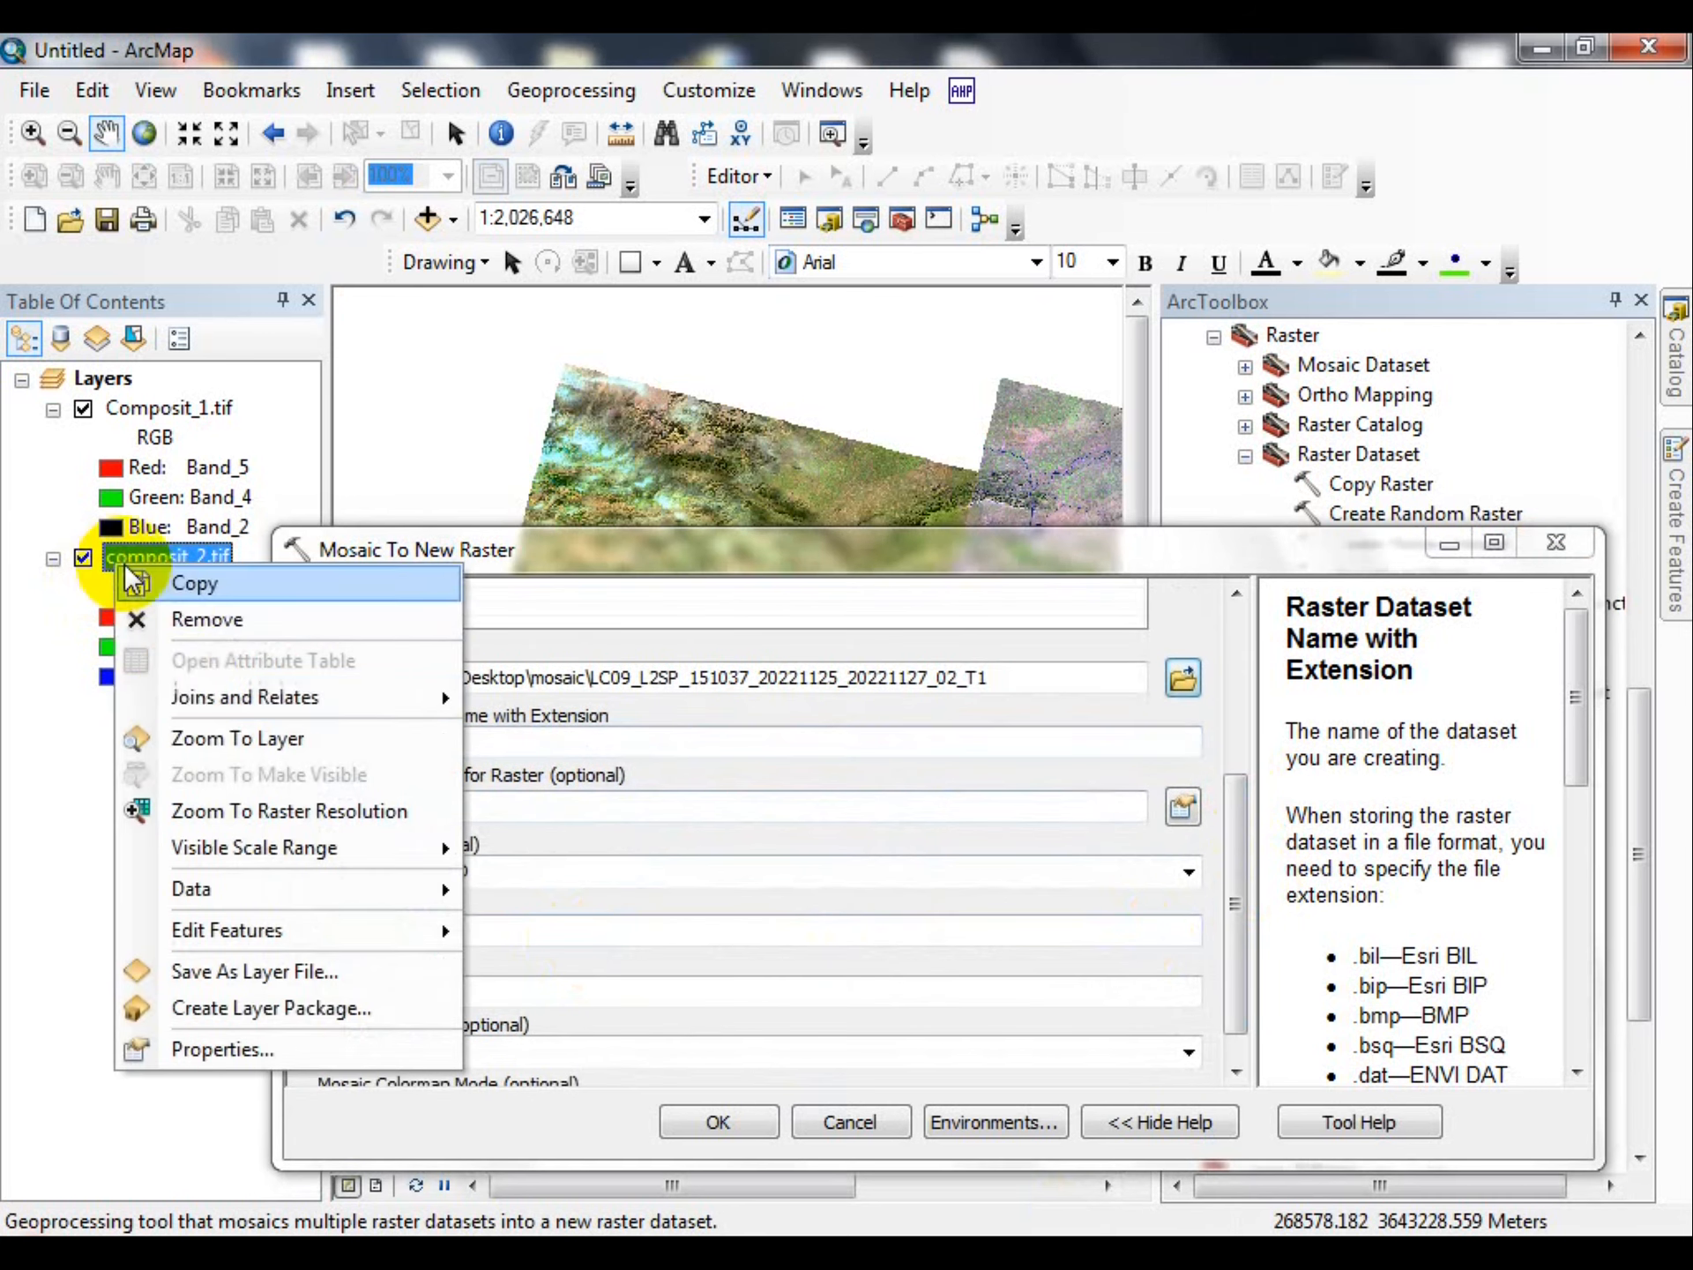
pyautogui.click(548, 565)
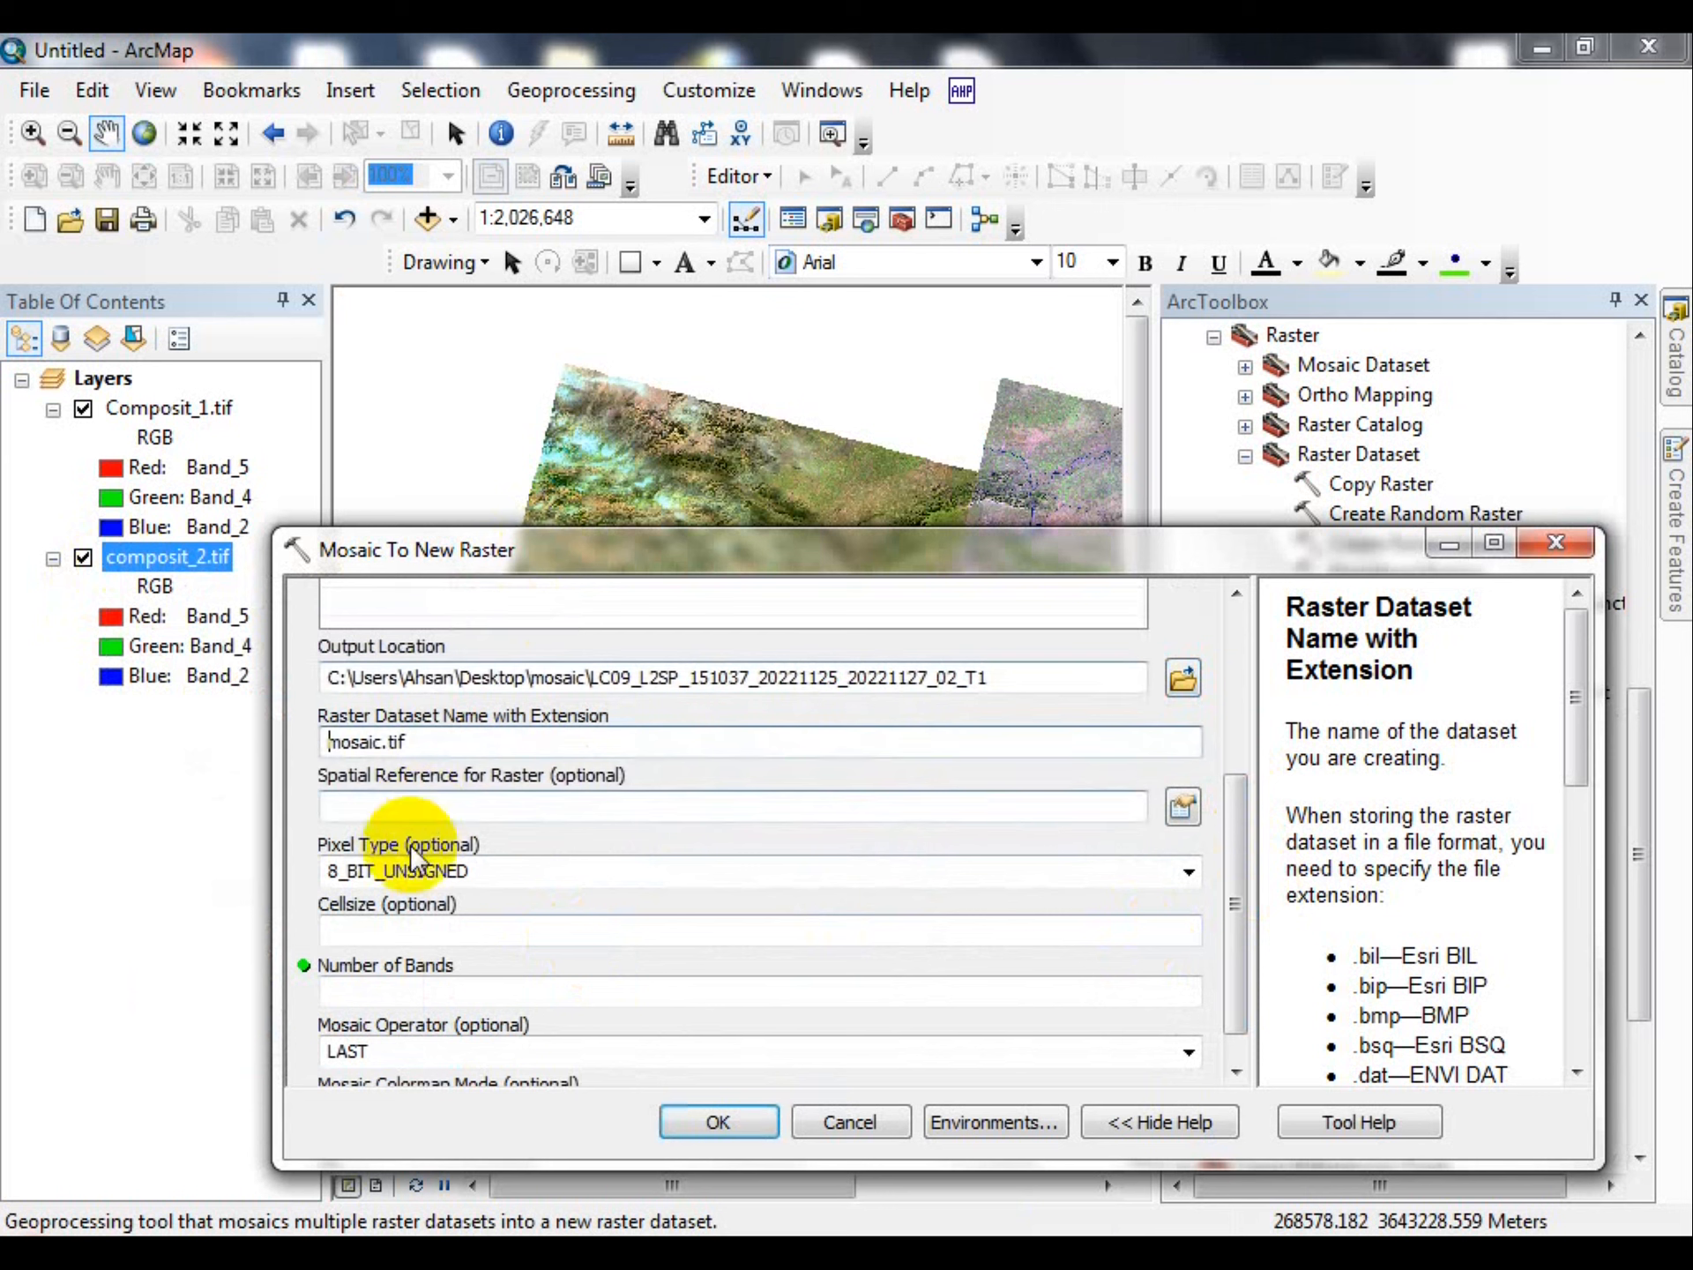
pyautogui.rightClick(174, 559)
pyautogui.click(238, 1033)
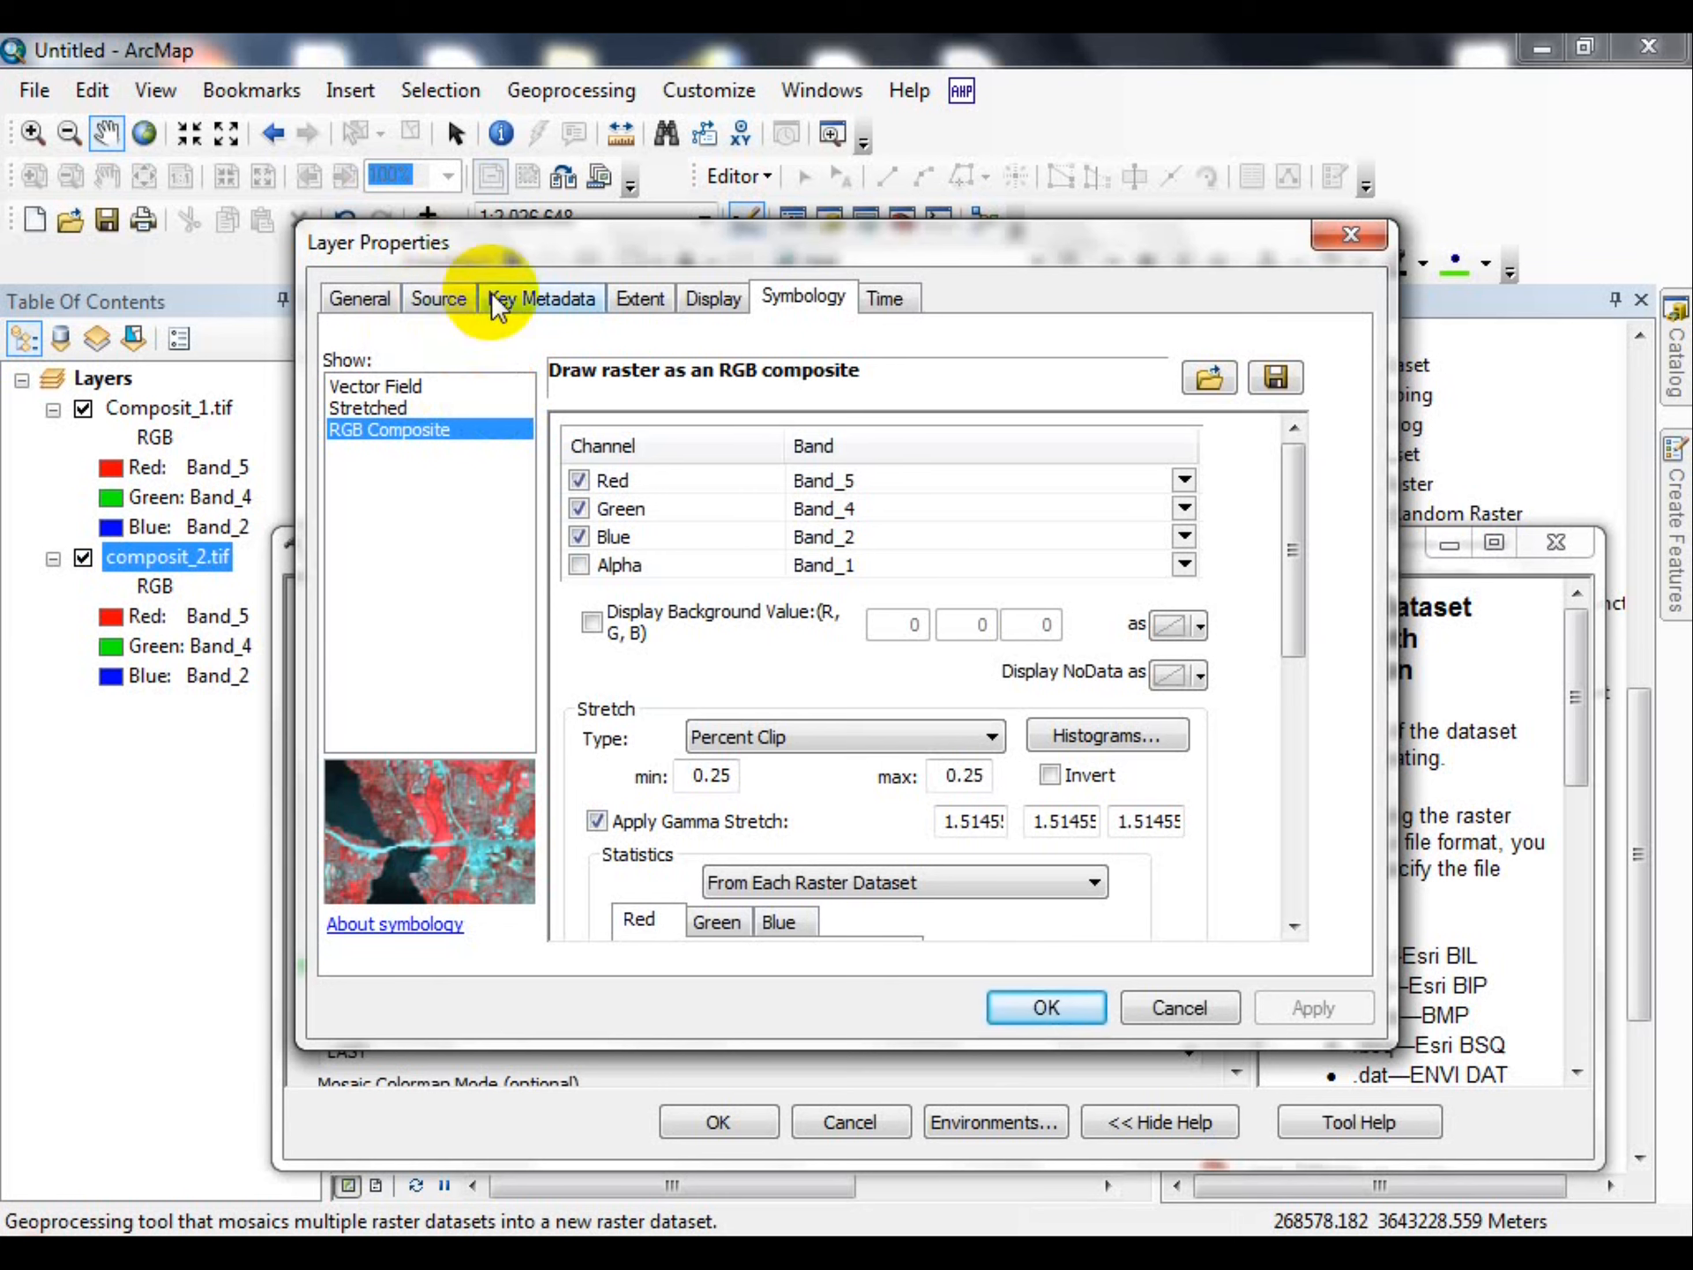
pyautogui.click(461, 297)
pyautogui.click(706, 496)
pyautogui.click(697, 498)
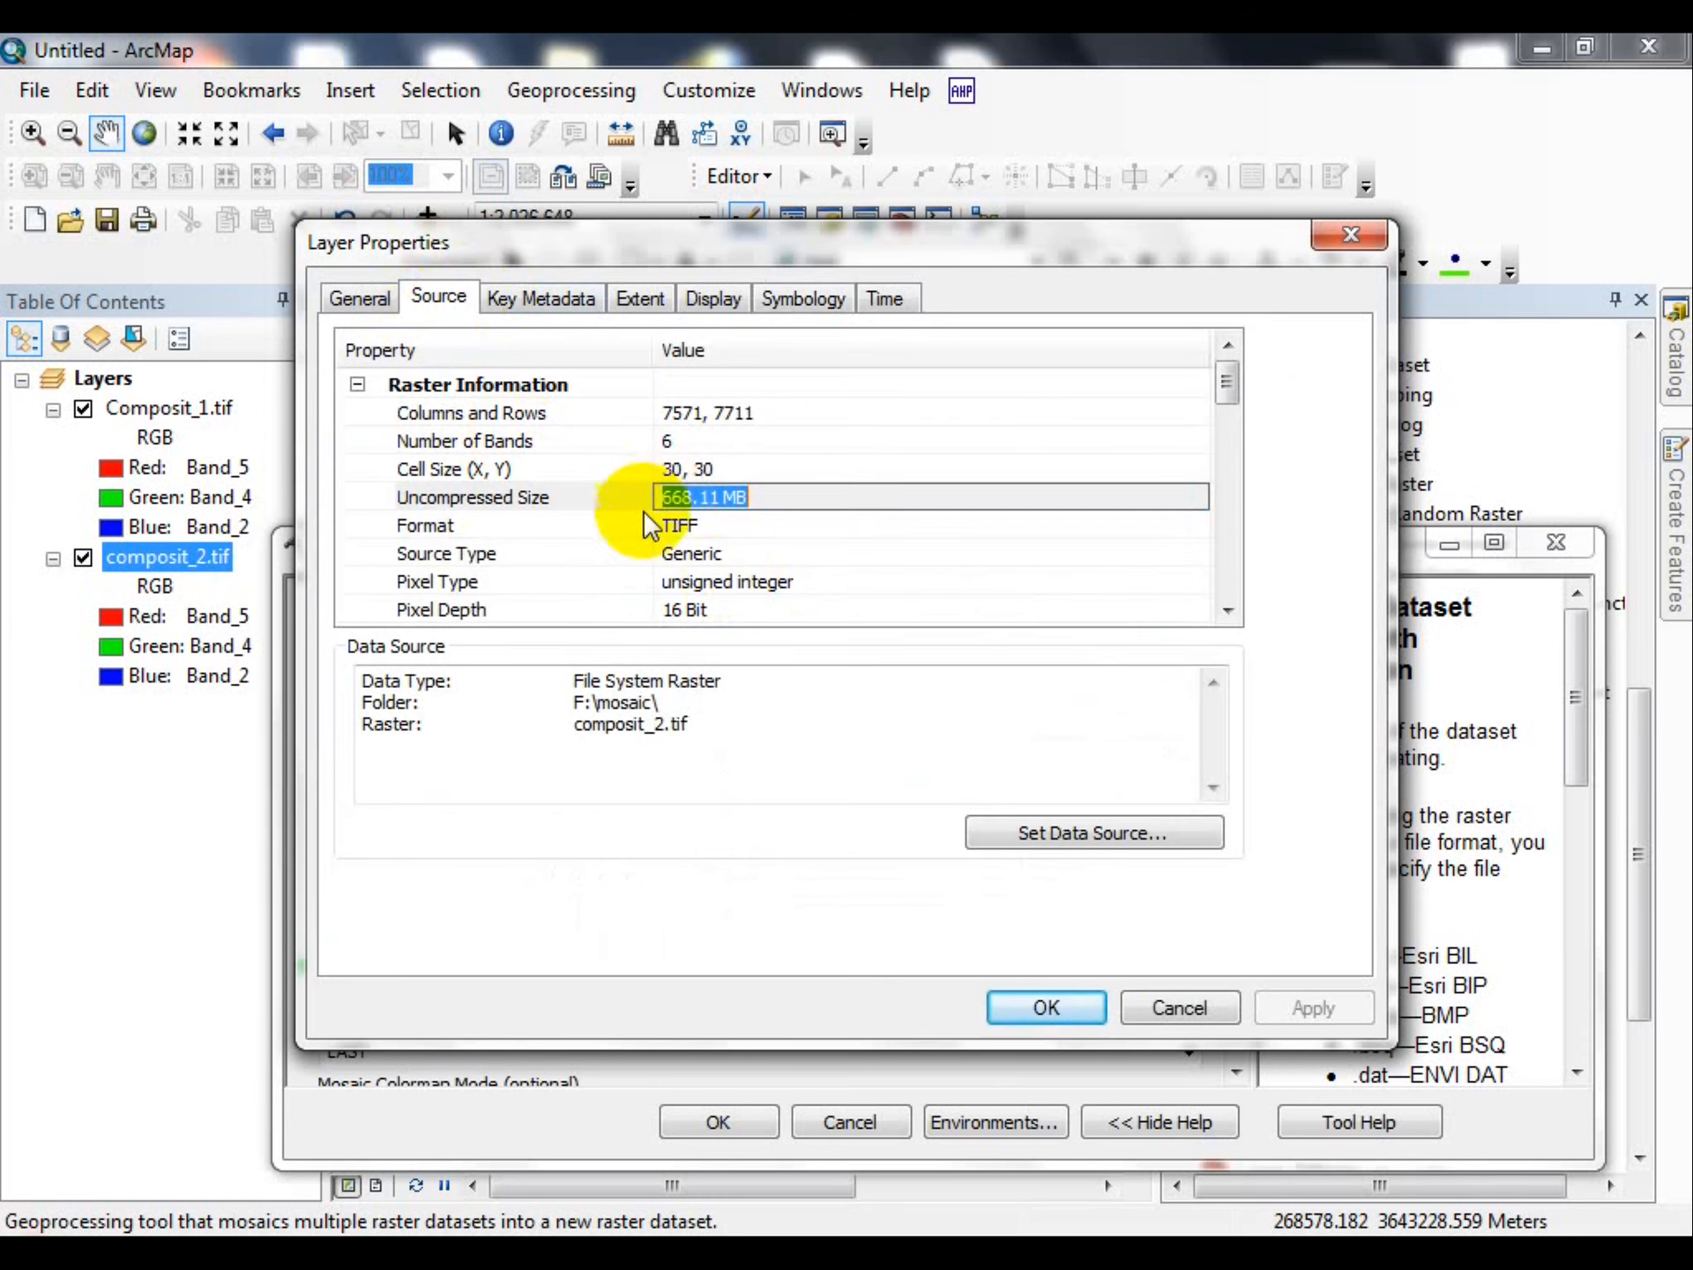
pyautogui.click(516, 613)
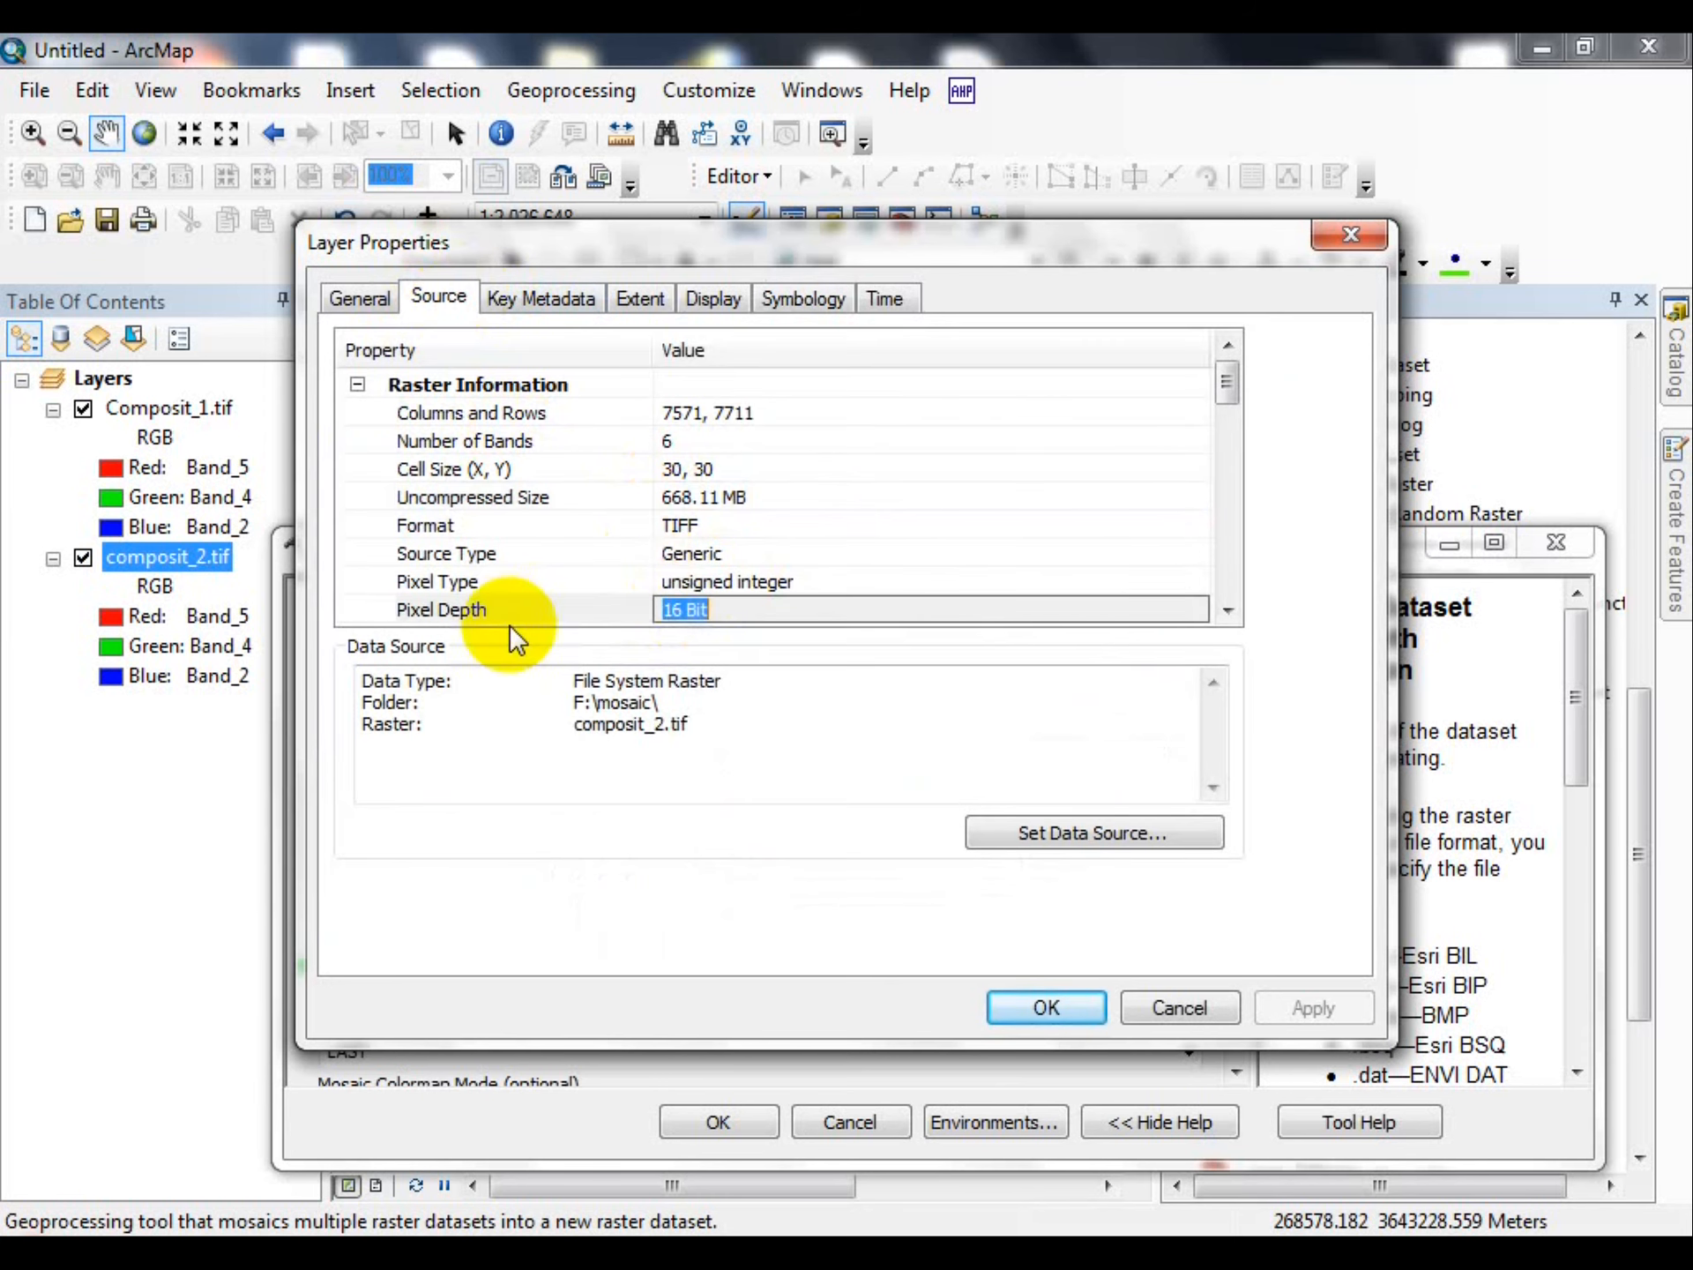
pyautogui.scroll(-1, 415, 591)
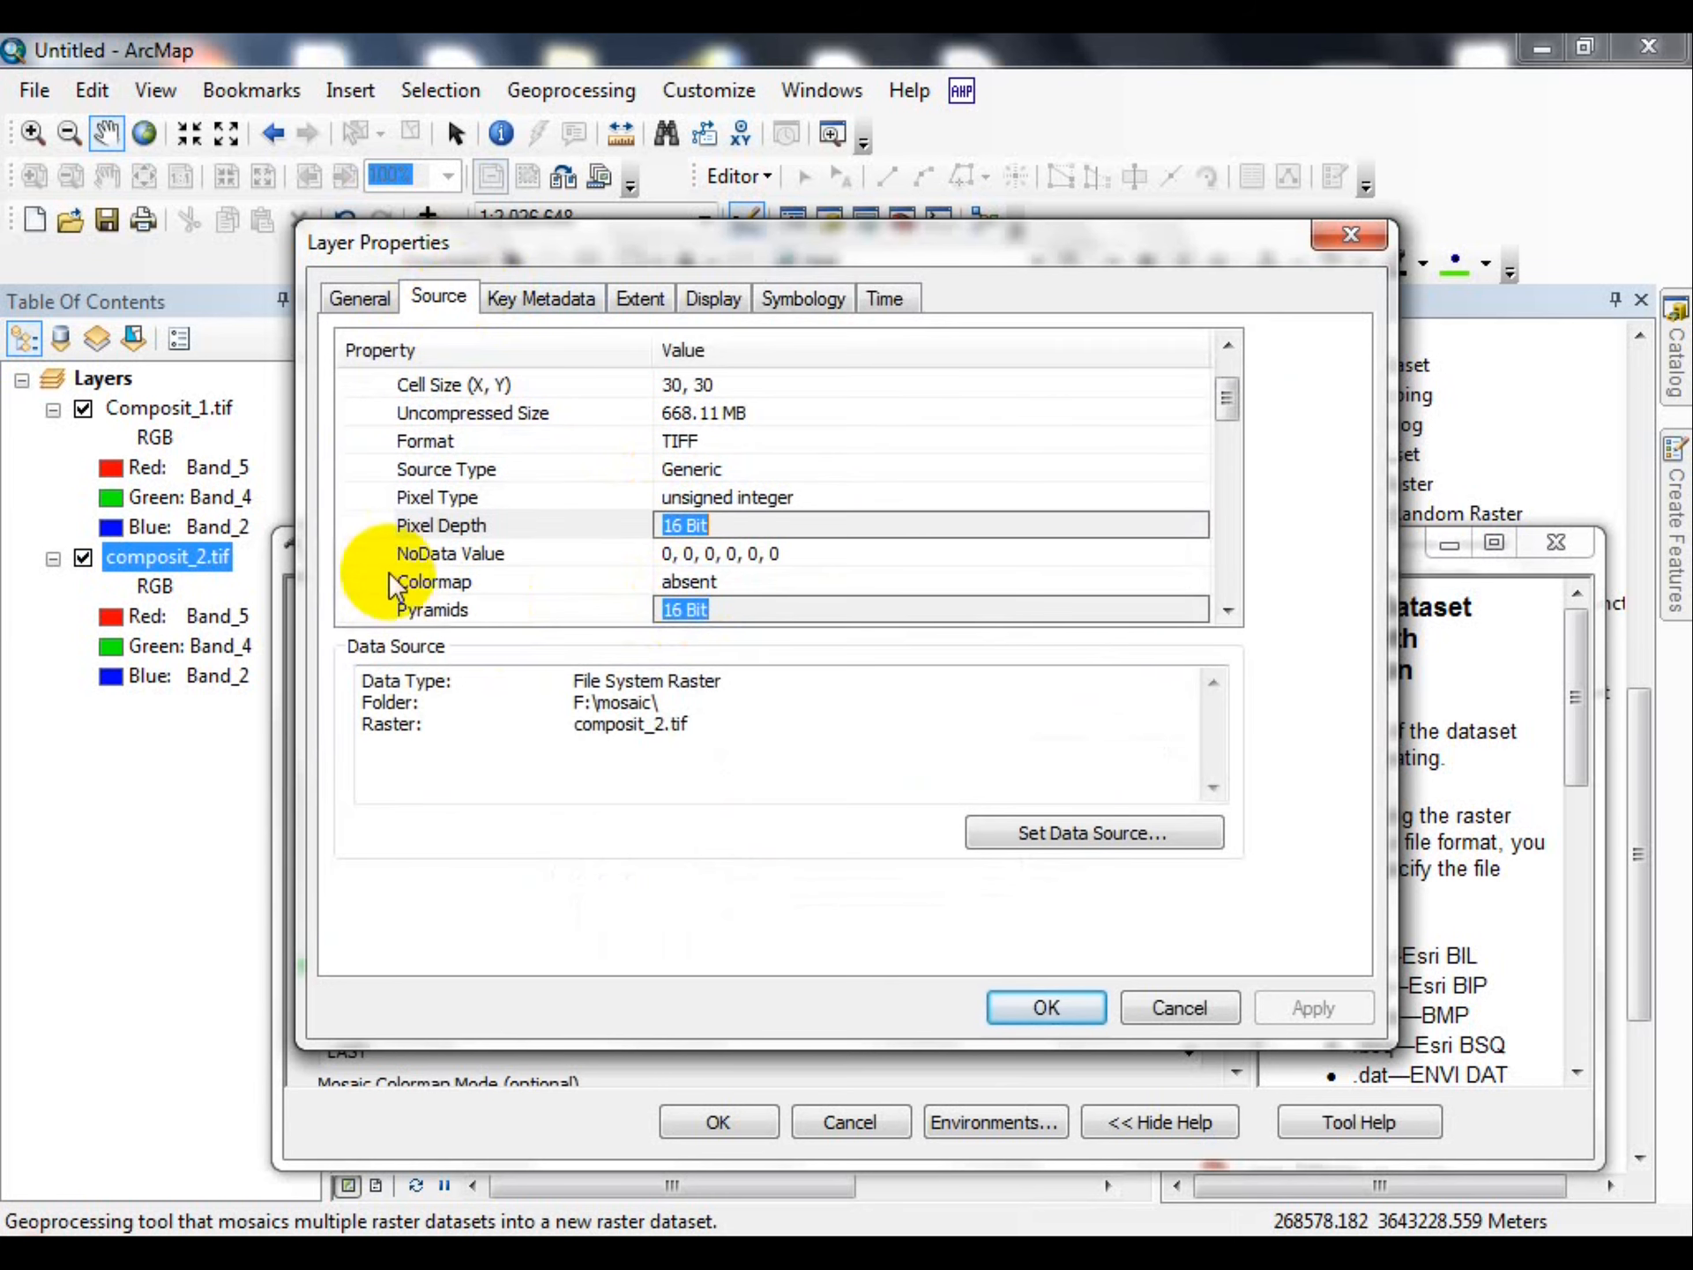
pyautogui.click(1366, 234)
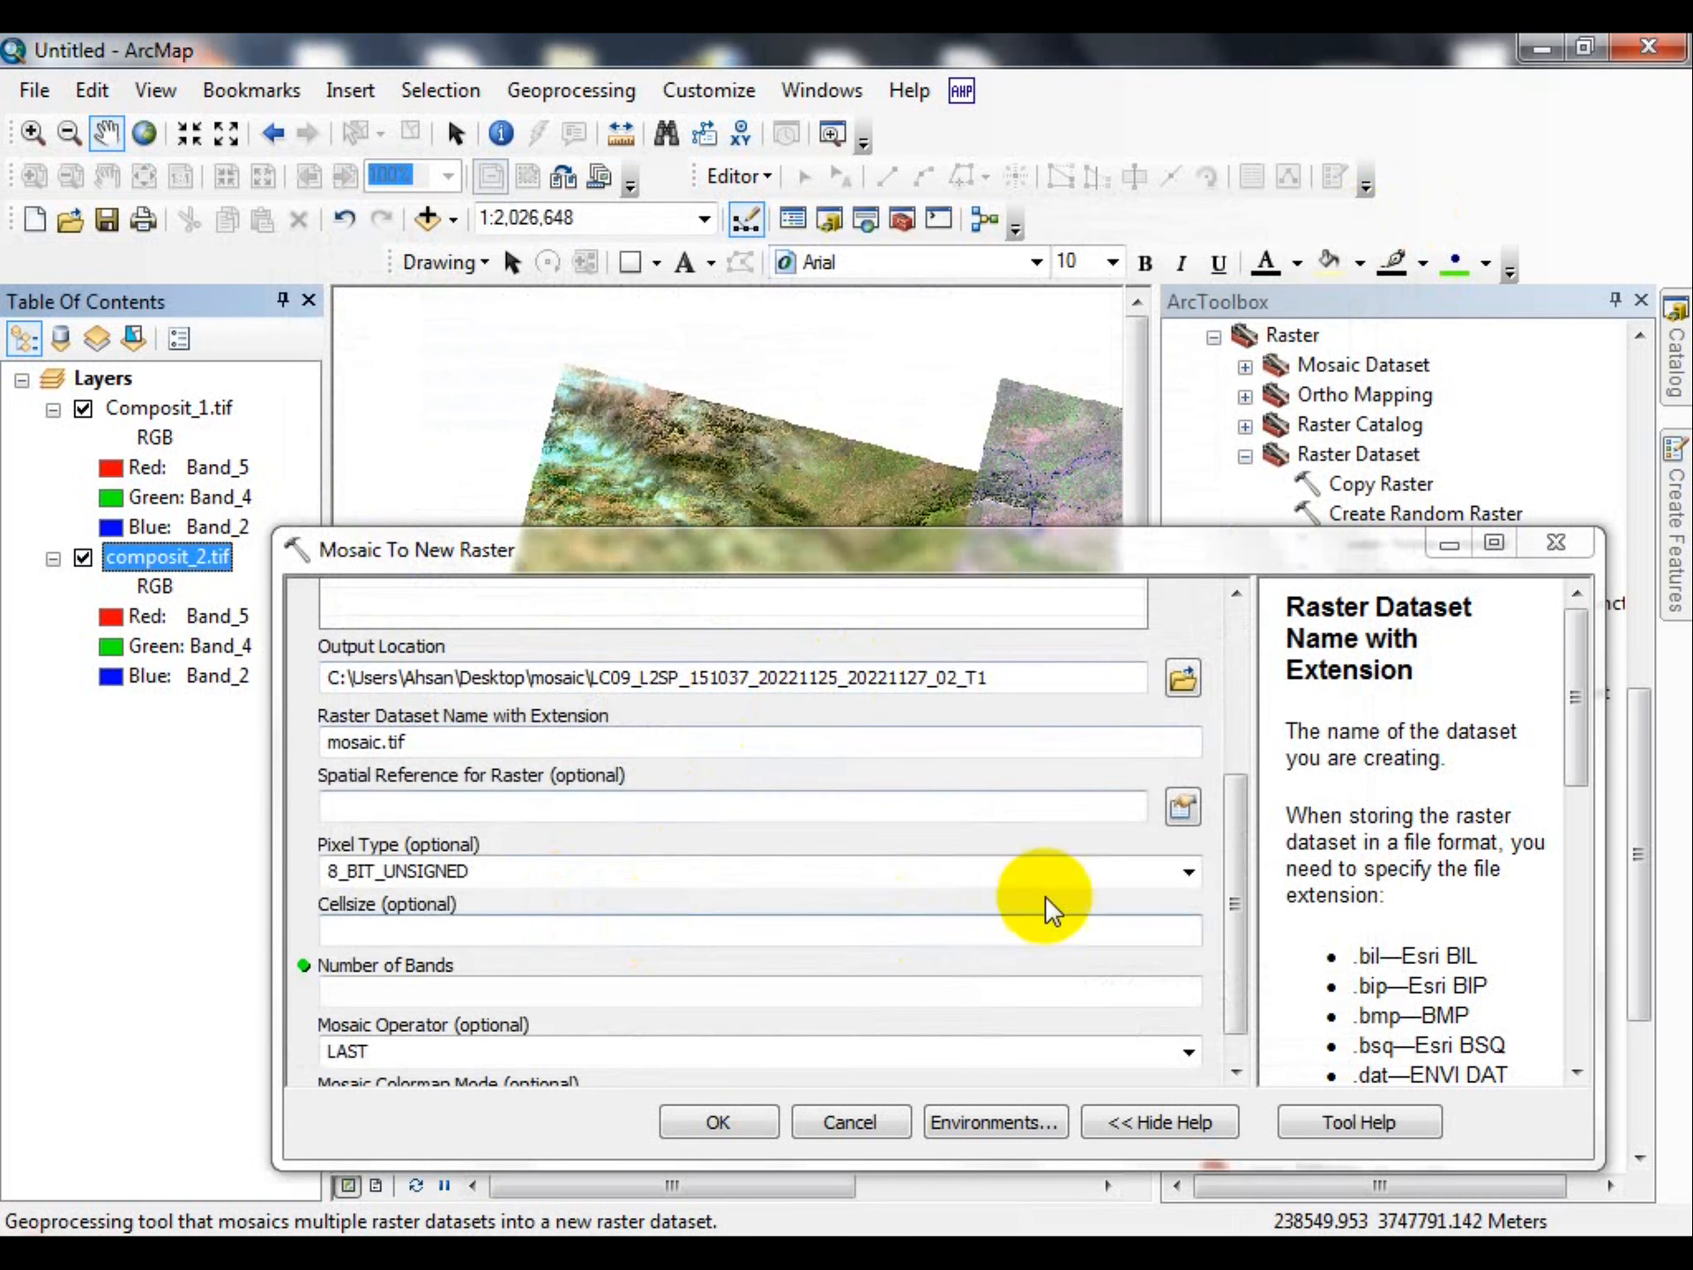
pyautogui.click(1187, 873)
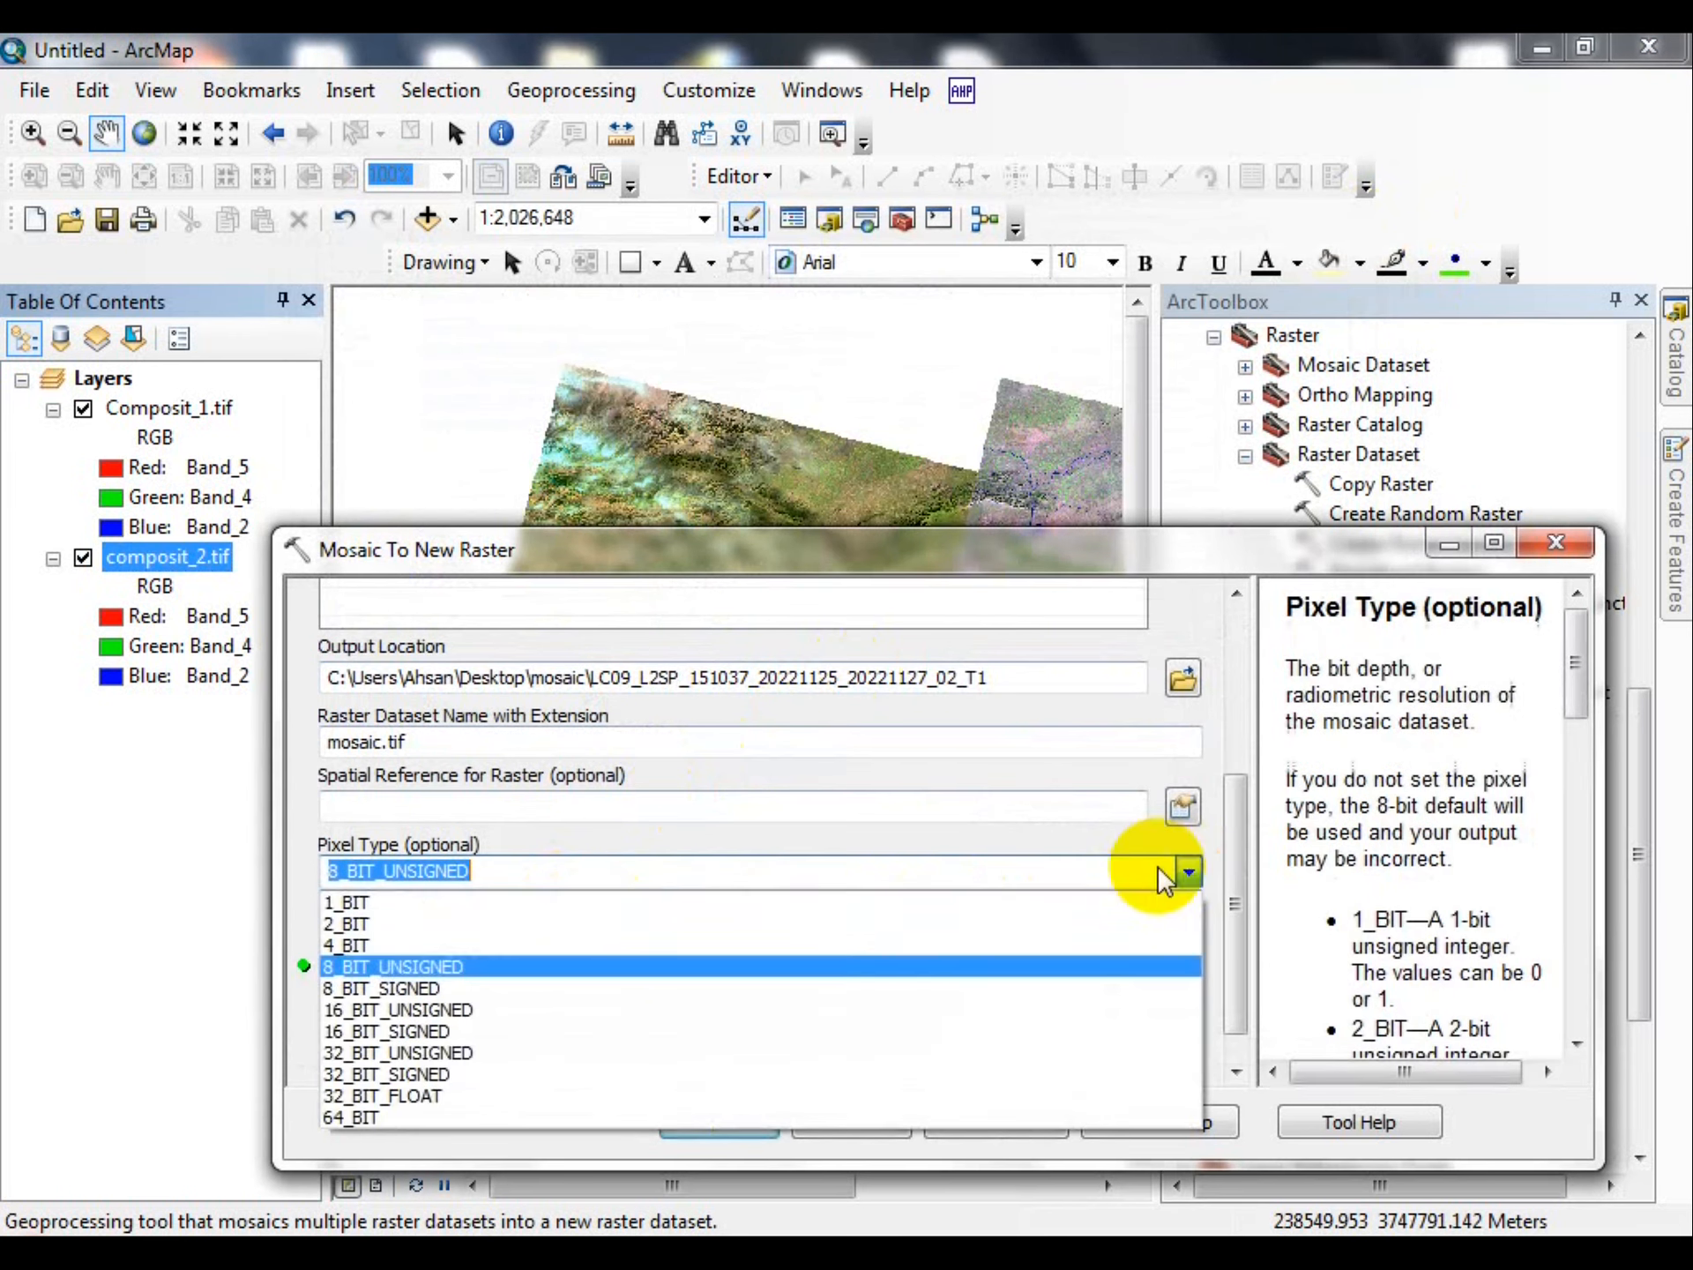
pyautogui.click(459, 1011)
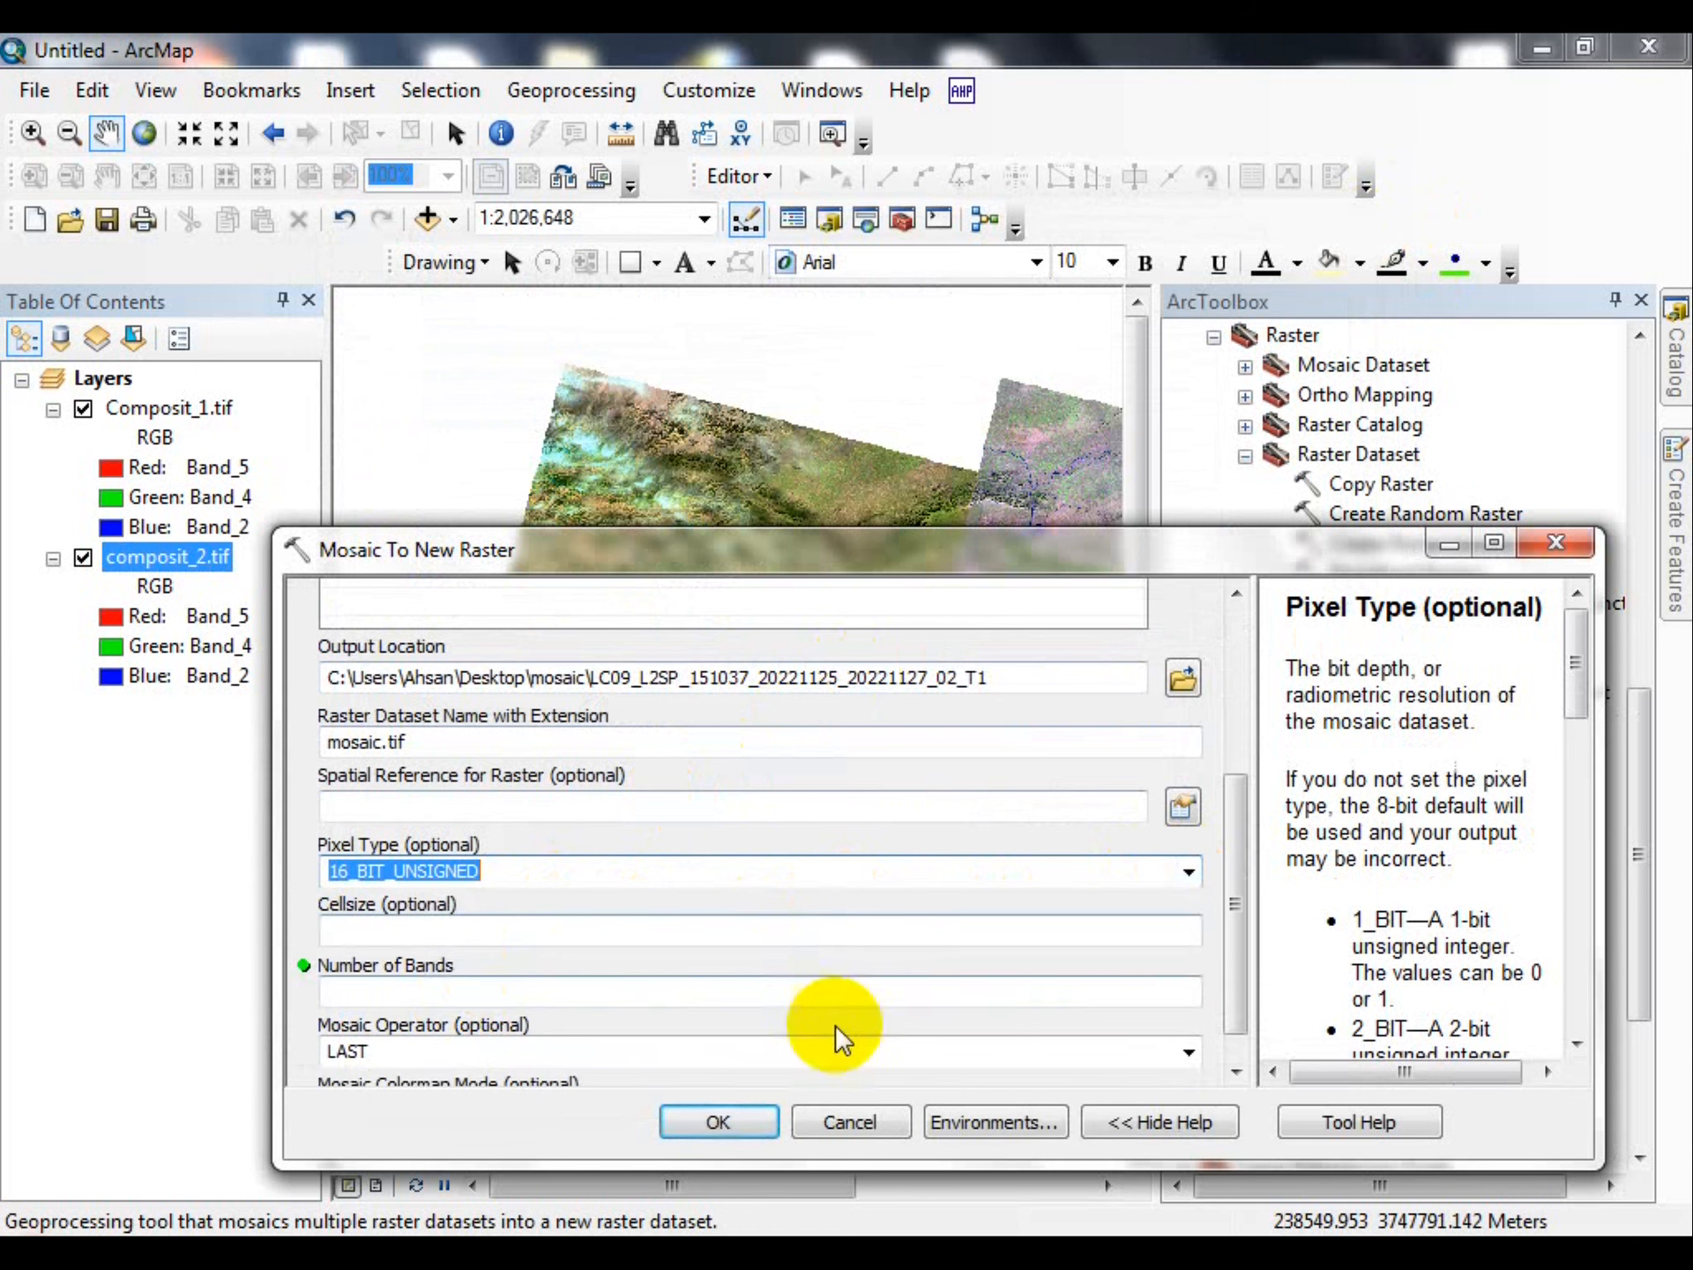
# Check composit_2.tif's available bands, set the mosaic's number of bands to 6 and run Mosaic To New Raster.
pyautogui.click(984, 1000)
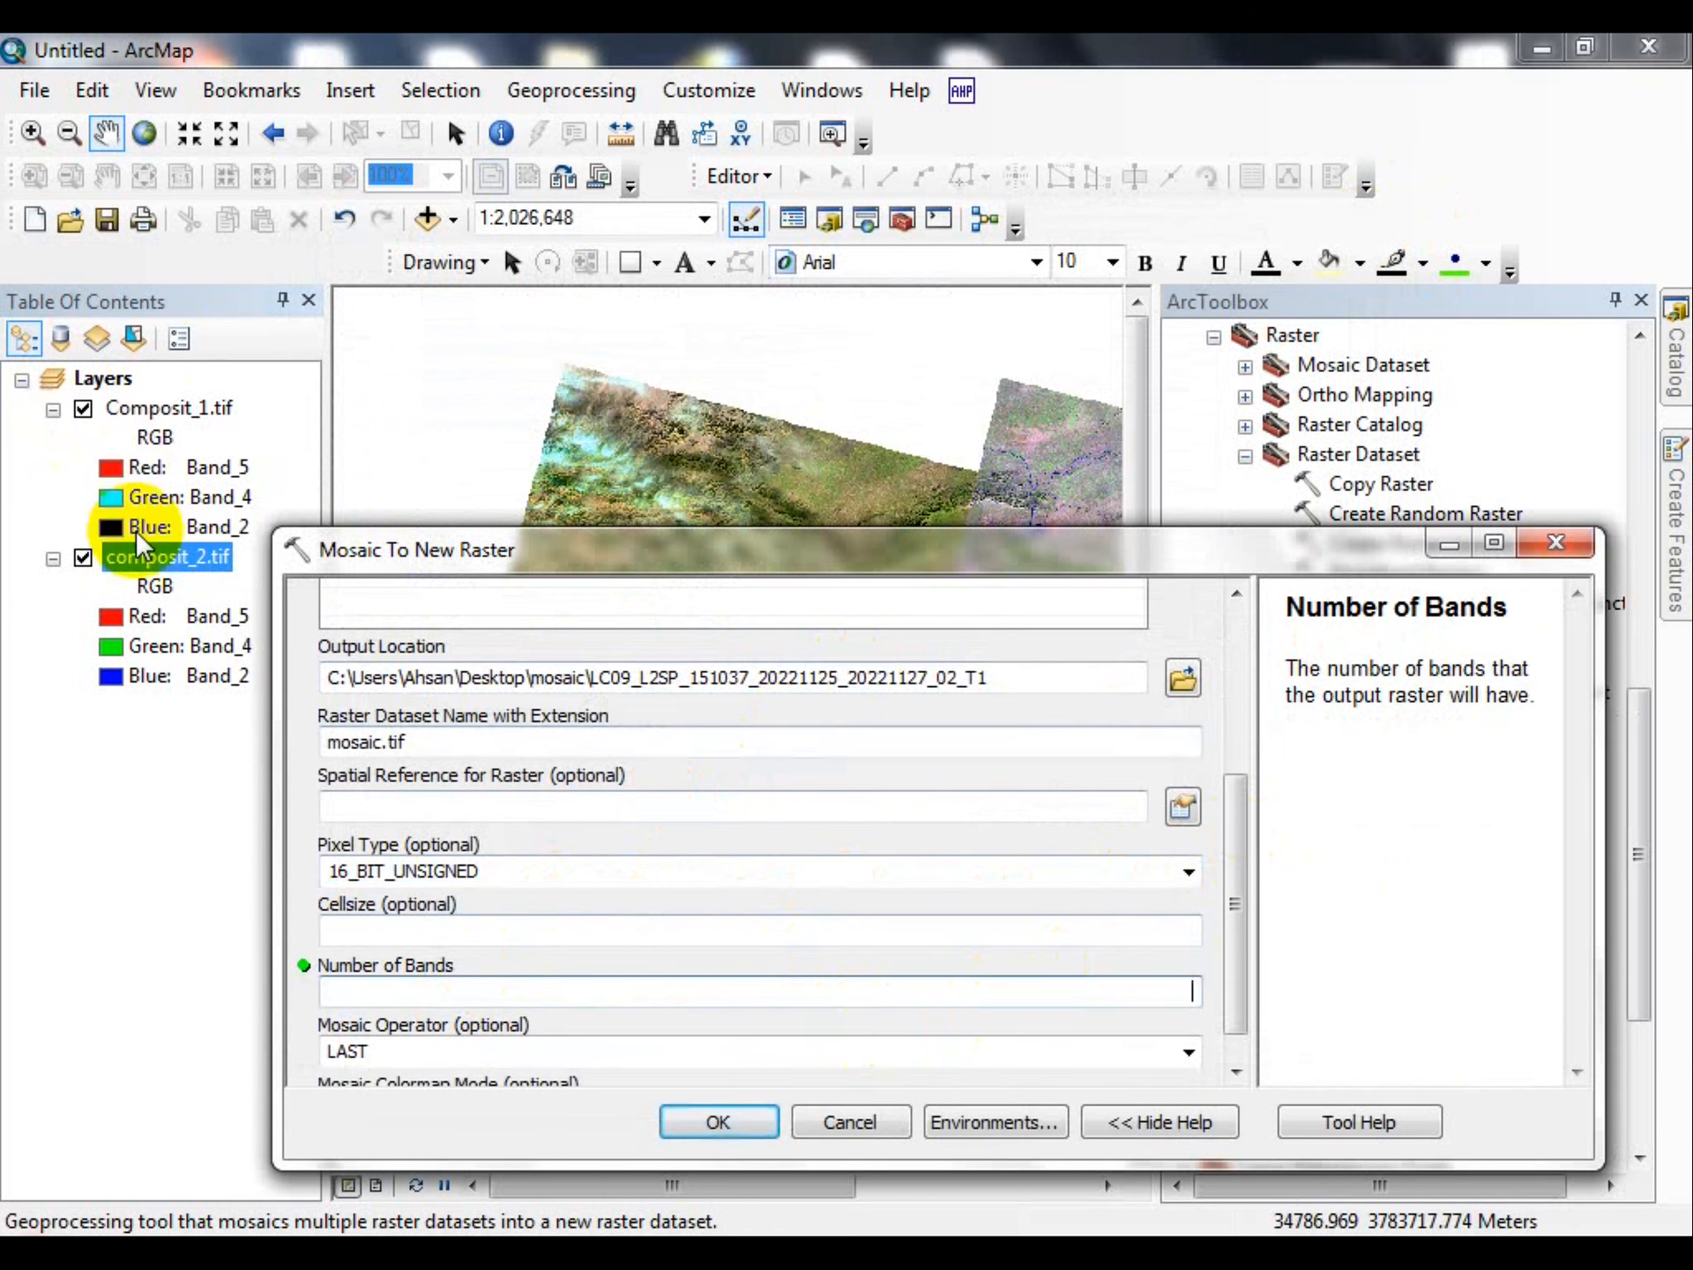
pyautogui.doubleClick(141, 558)
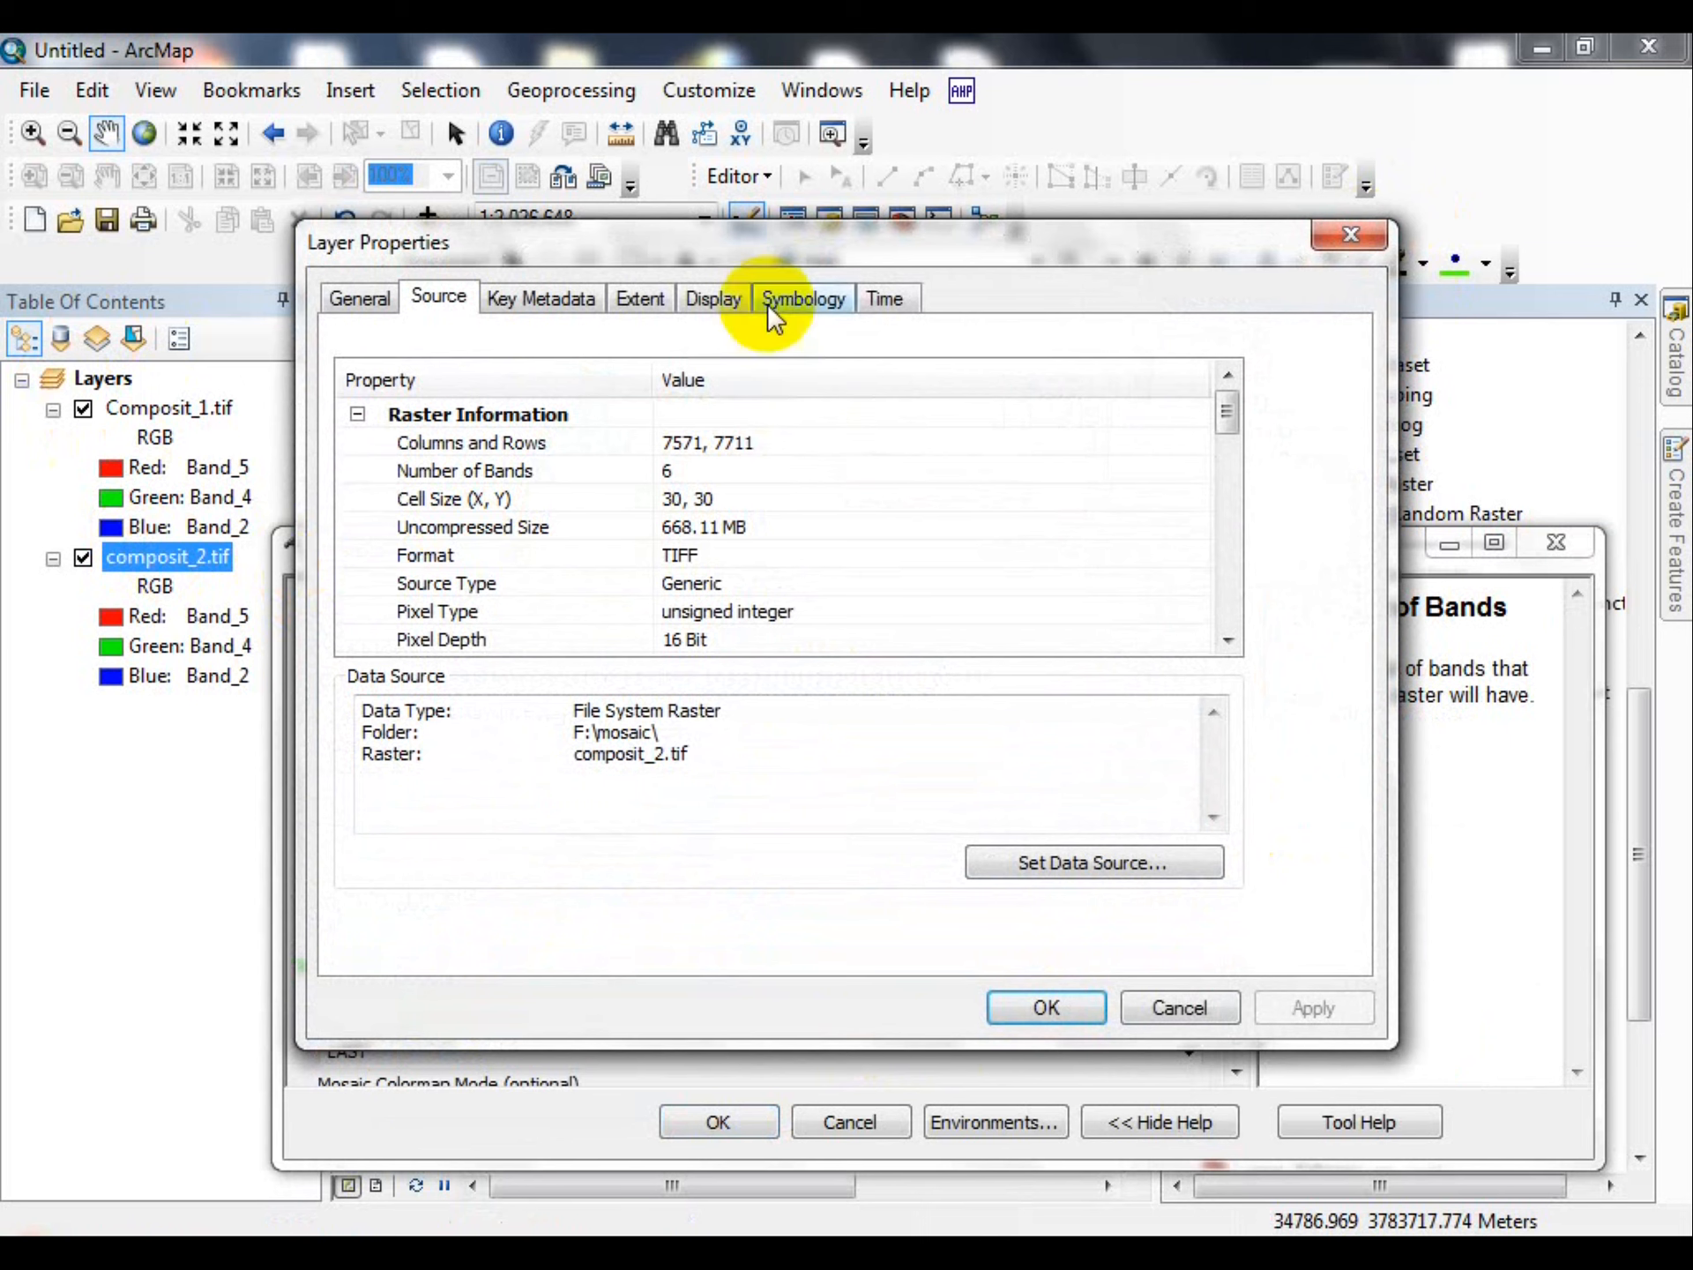
pyautogui.click(785, 303)
pyautogui.click(829, 448)
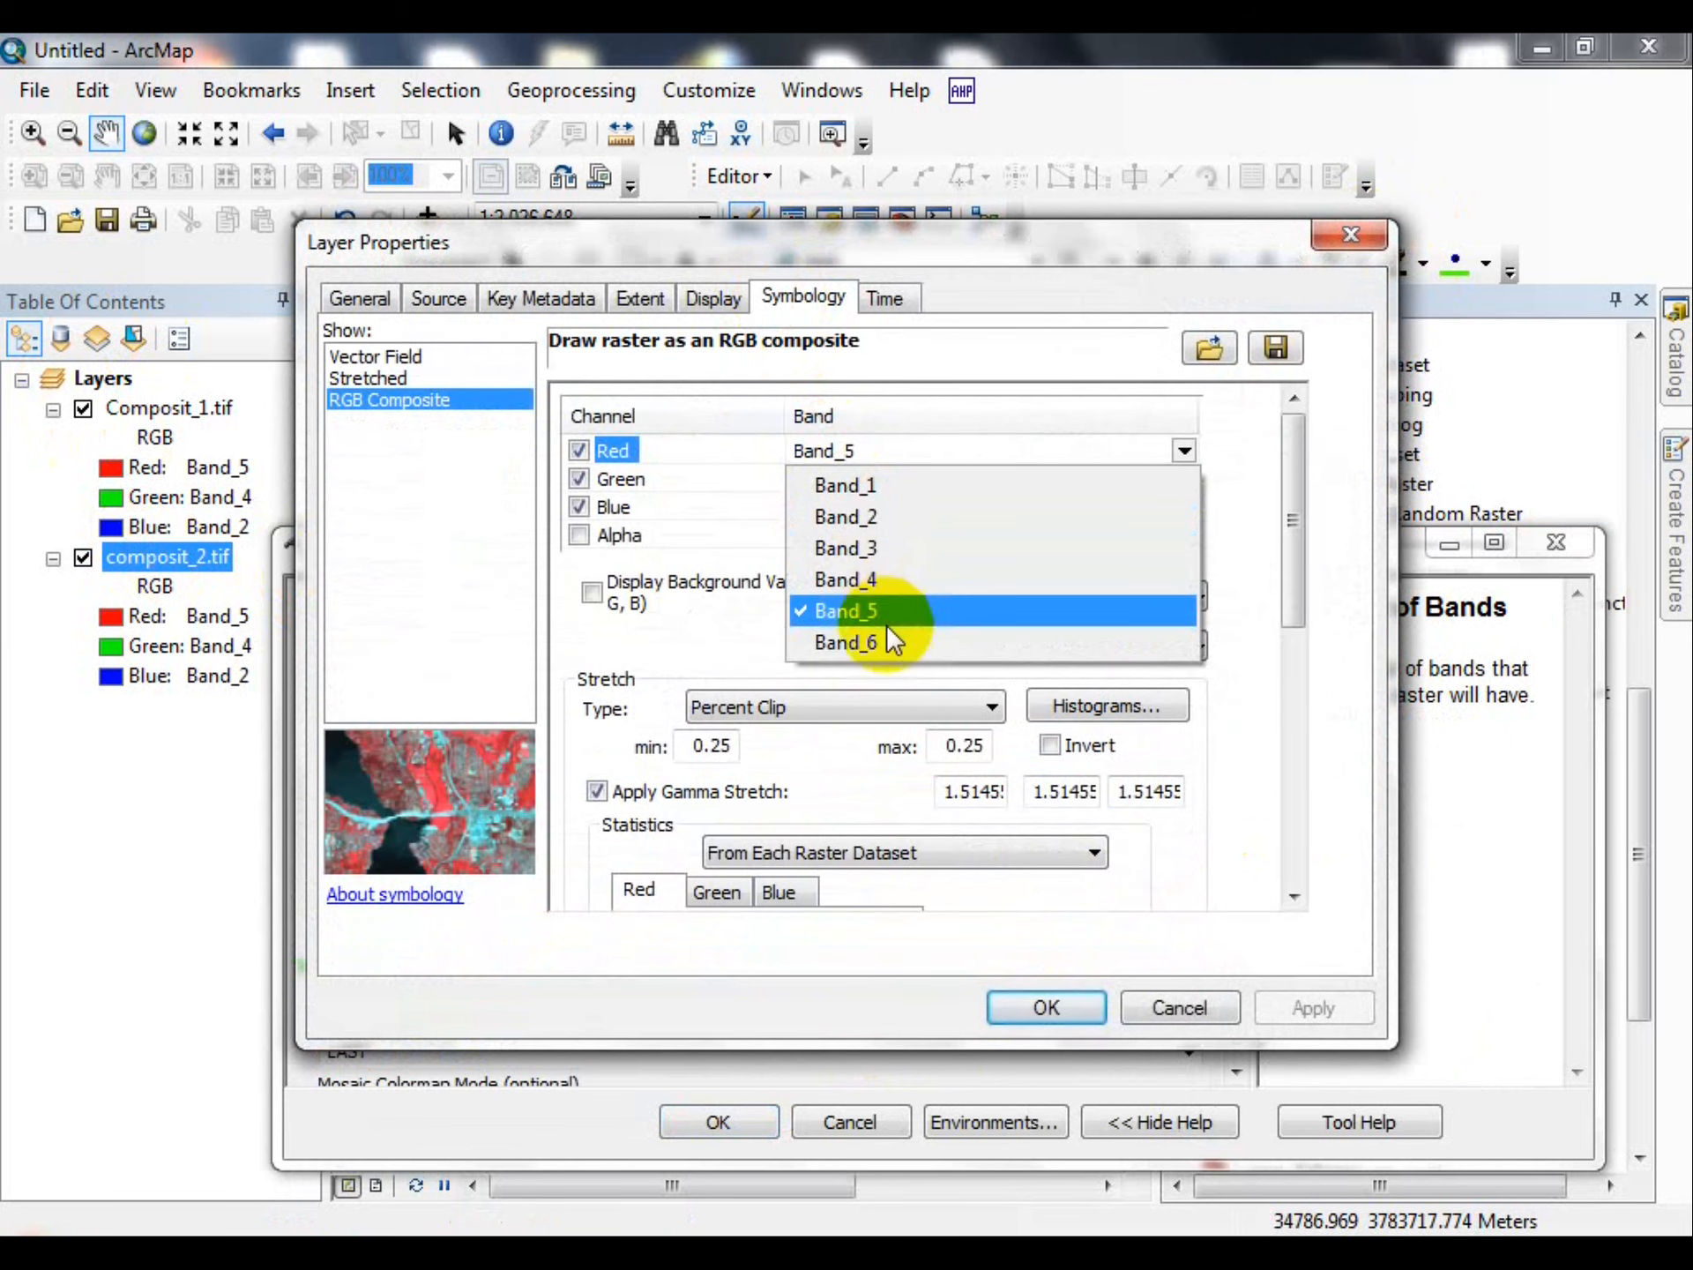
pyautogui.click(1179, 1008)
pyautogui.click(1184, 996)
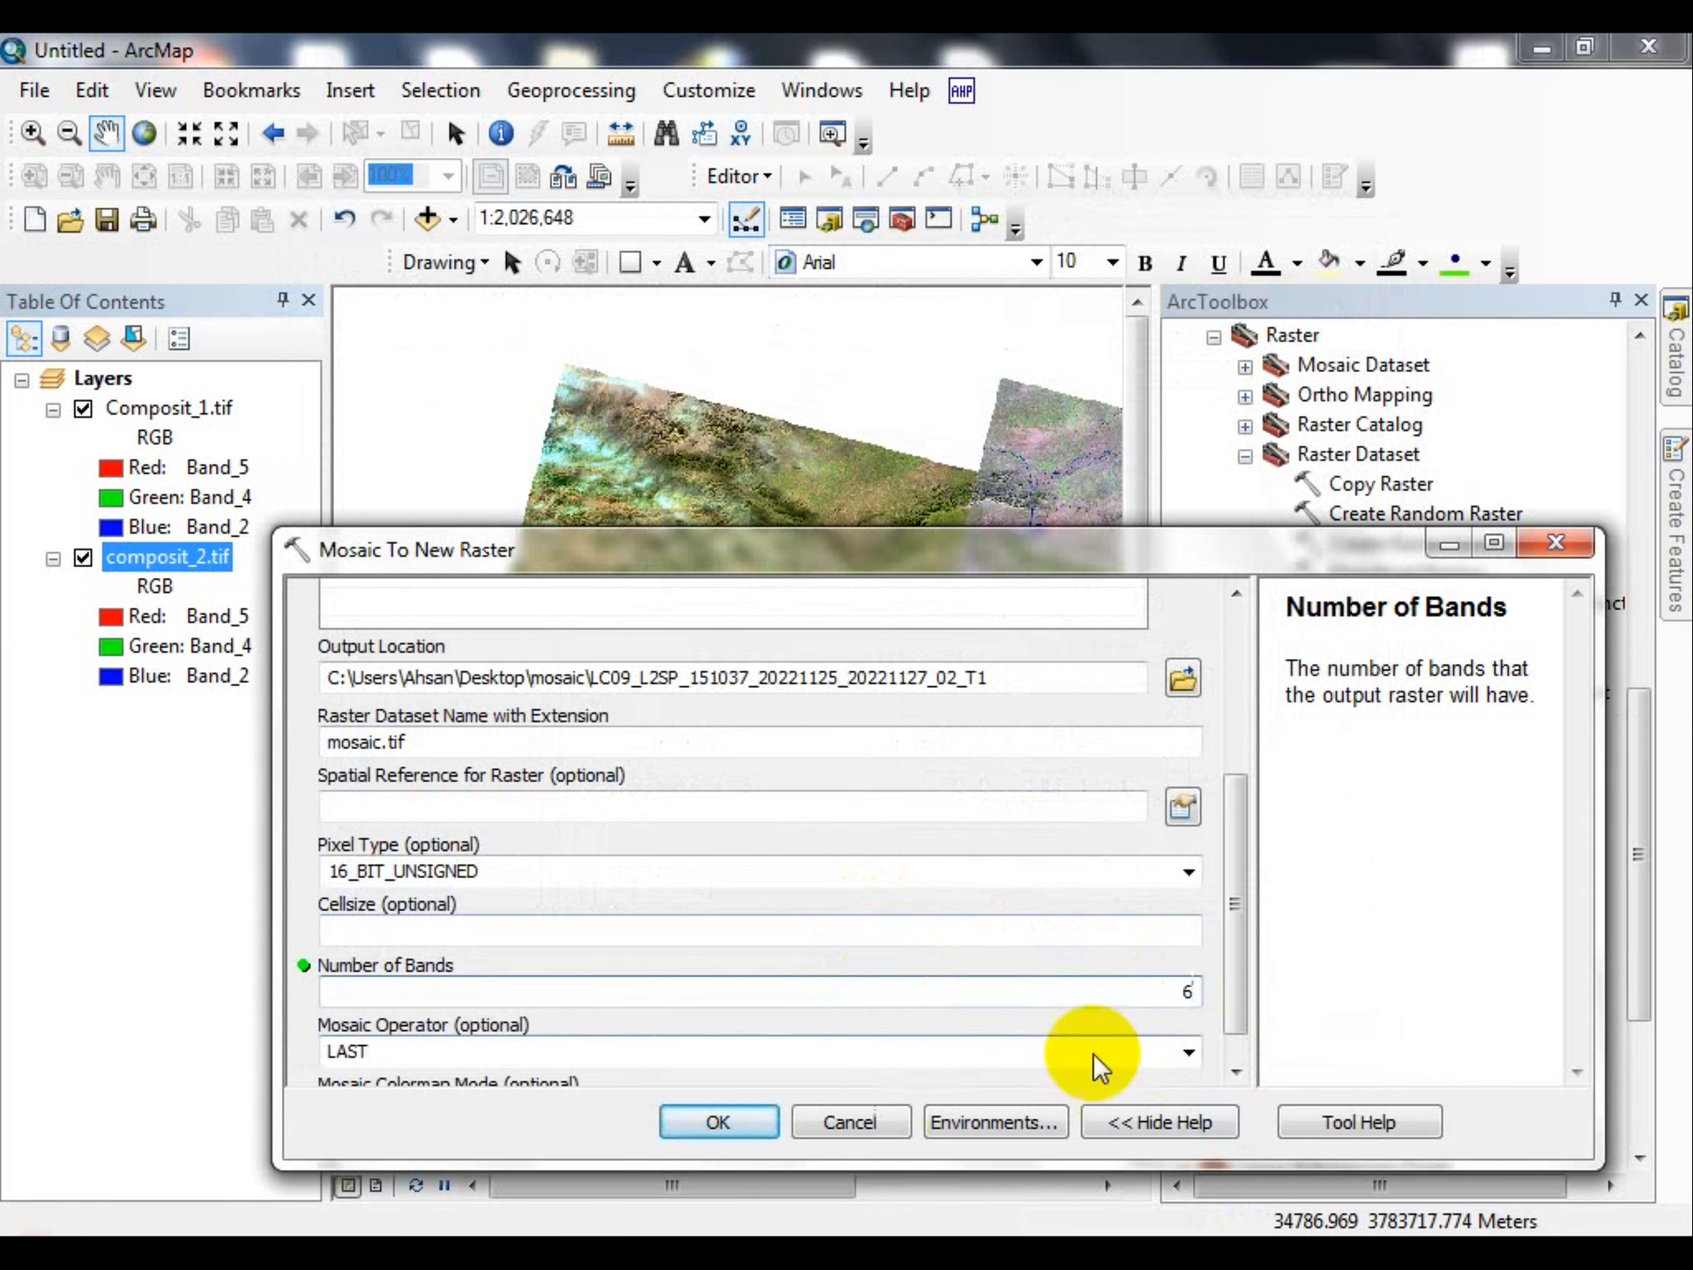
pyautogui.moveTo(1235, 895)
pyautogui.mouseDown()
pyautogui.moveTo(1232, 832)
pyautogui.moveTo(1231, 913)
pyautogui.mouseUp()
pyautogui.click(691, 1123)
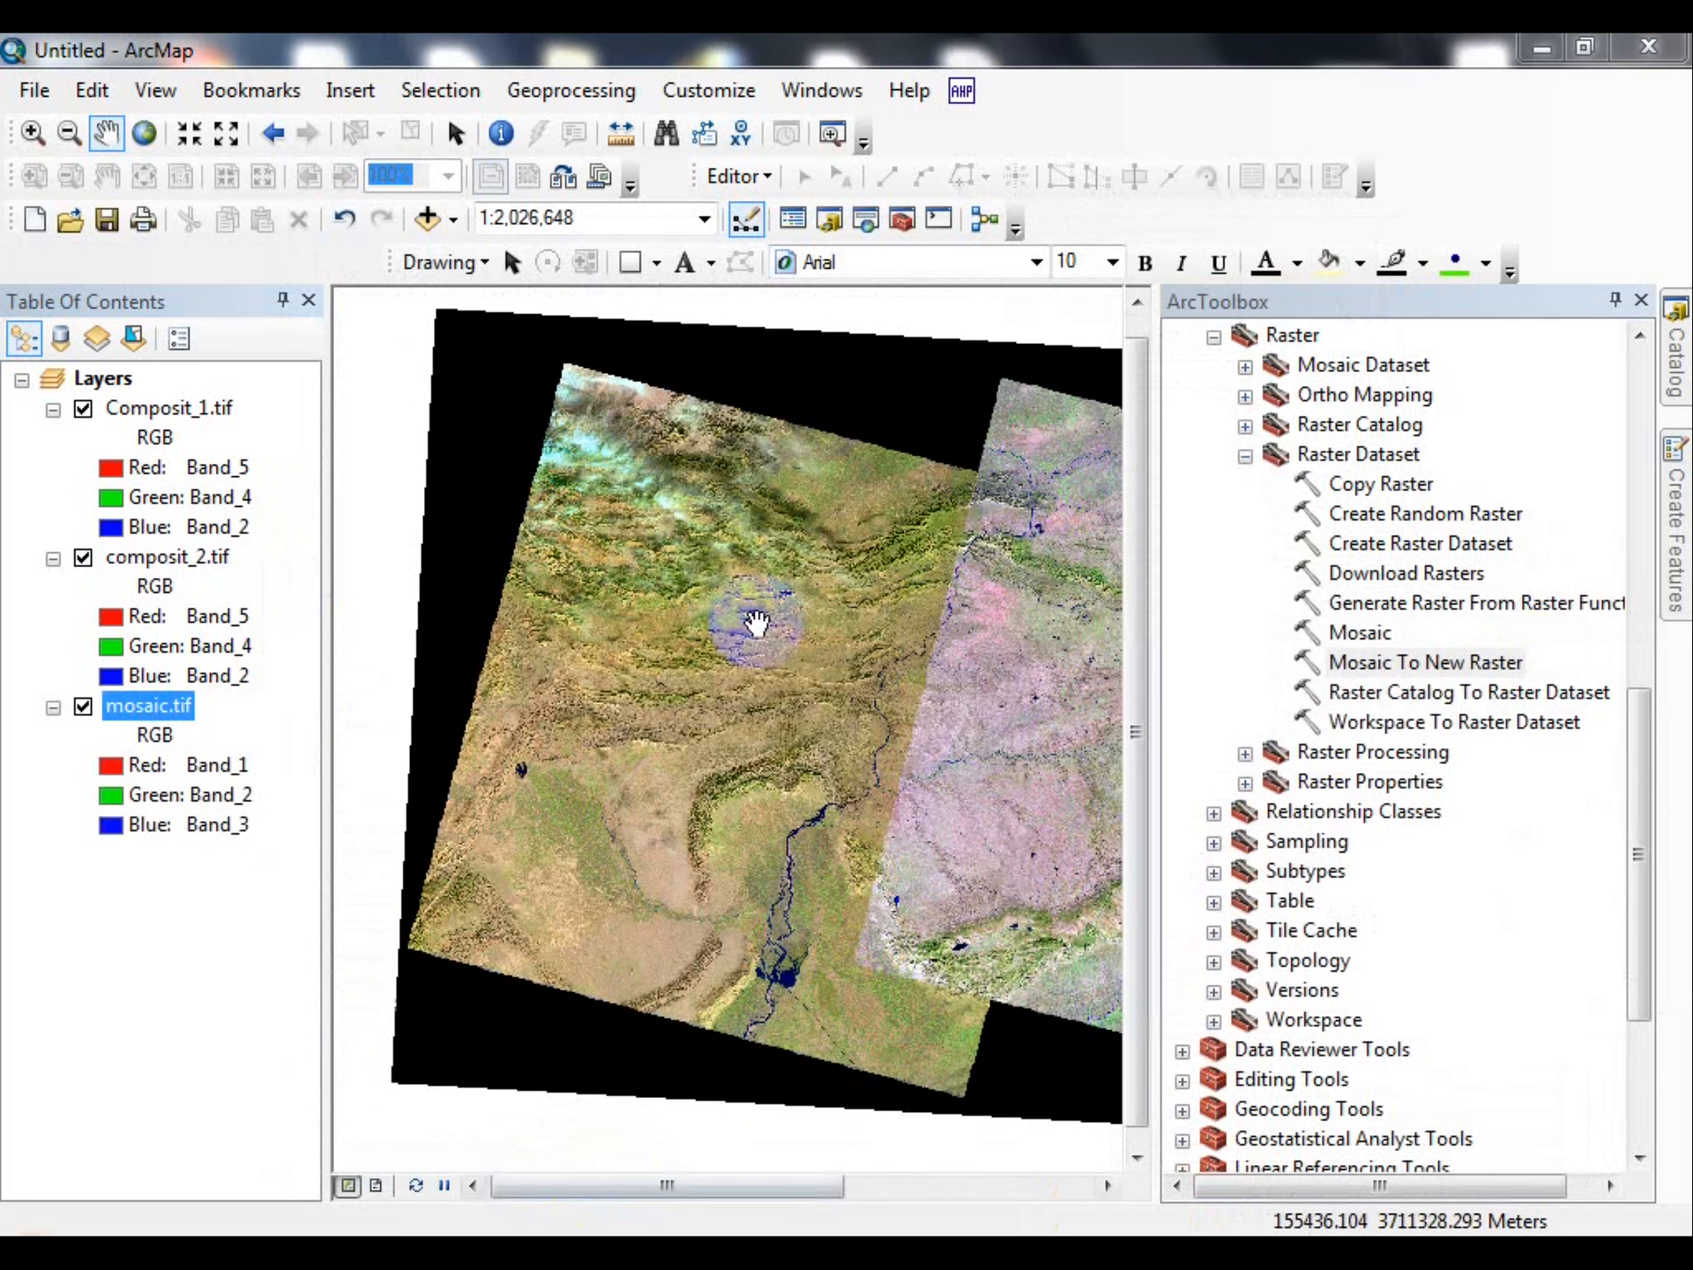
# Move mosaic.tif above both composites and set its RGB composite to Band_5 for red, Band_4 for green and Band_2 for blue.
pyautogui.click(1642, 302)
pyautogui.moveTo(168, 719)
pyautogui.mouseDown()
pyautogui.moveTo(170, 379)
pyautogui.moveTo(188, 408)
pyautogui.mouseUp()
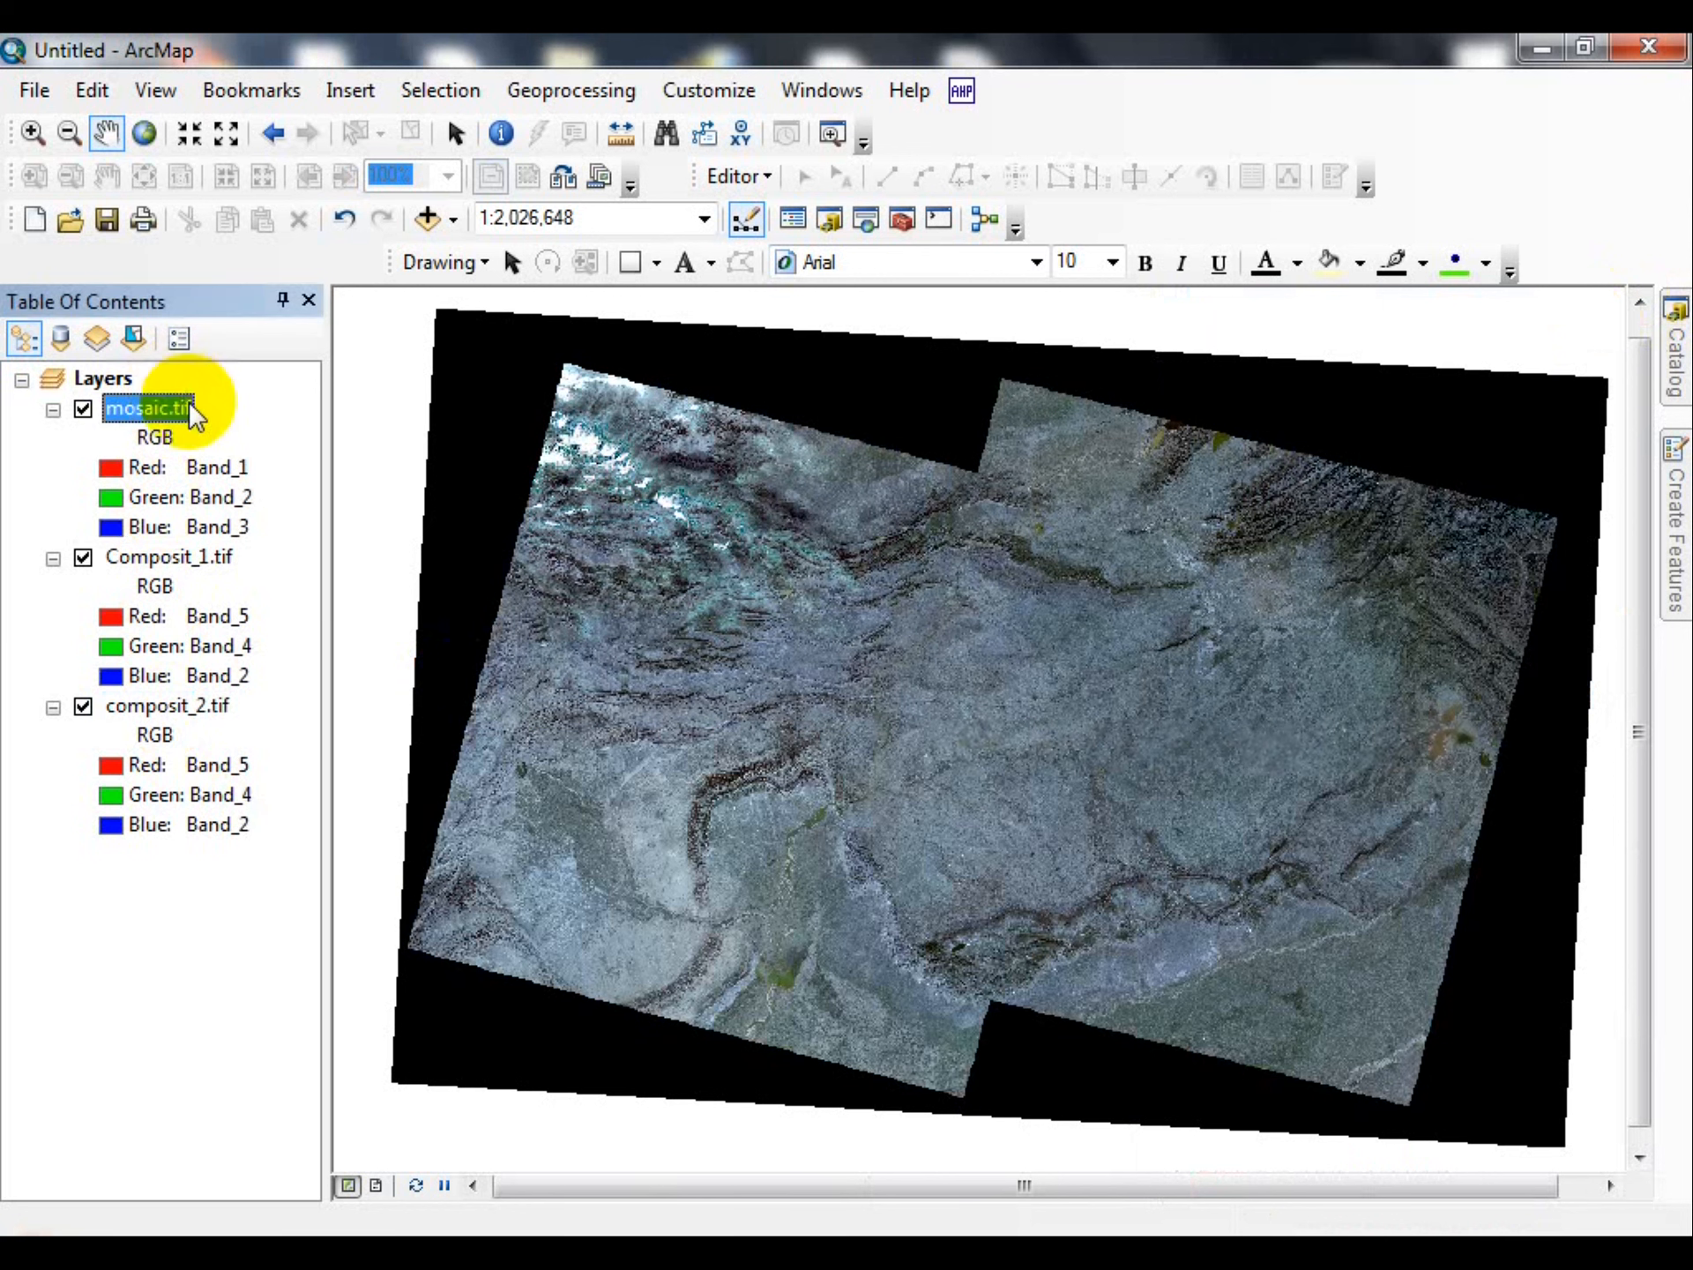
pyautogui.doubleClick(141, 408)
pyautogui.click(950, 476)
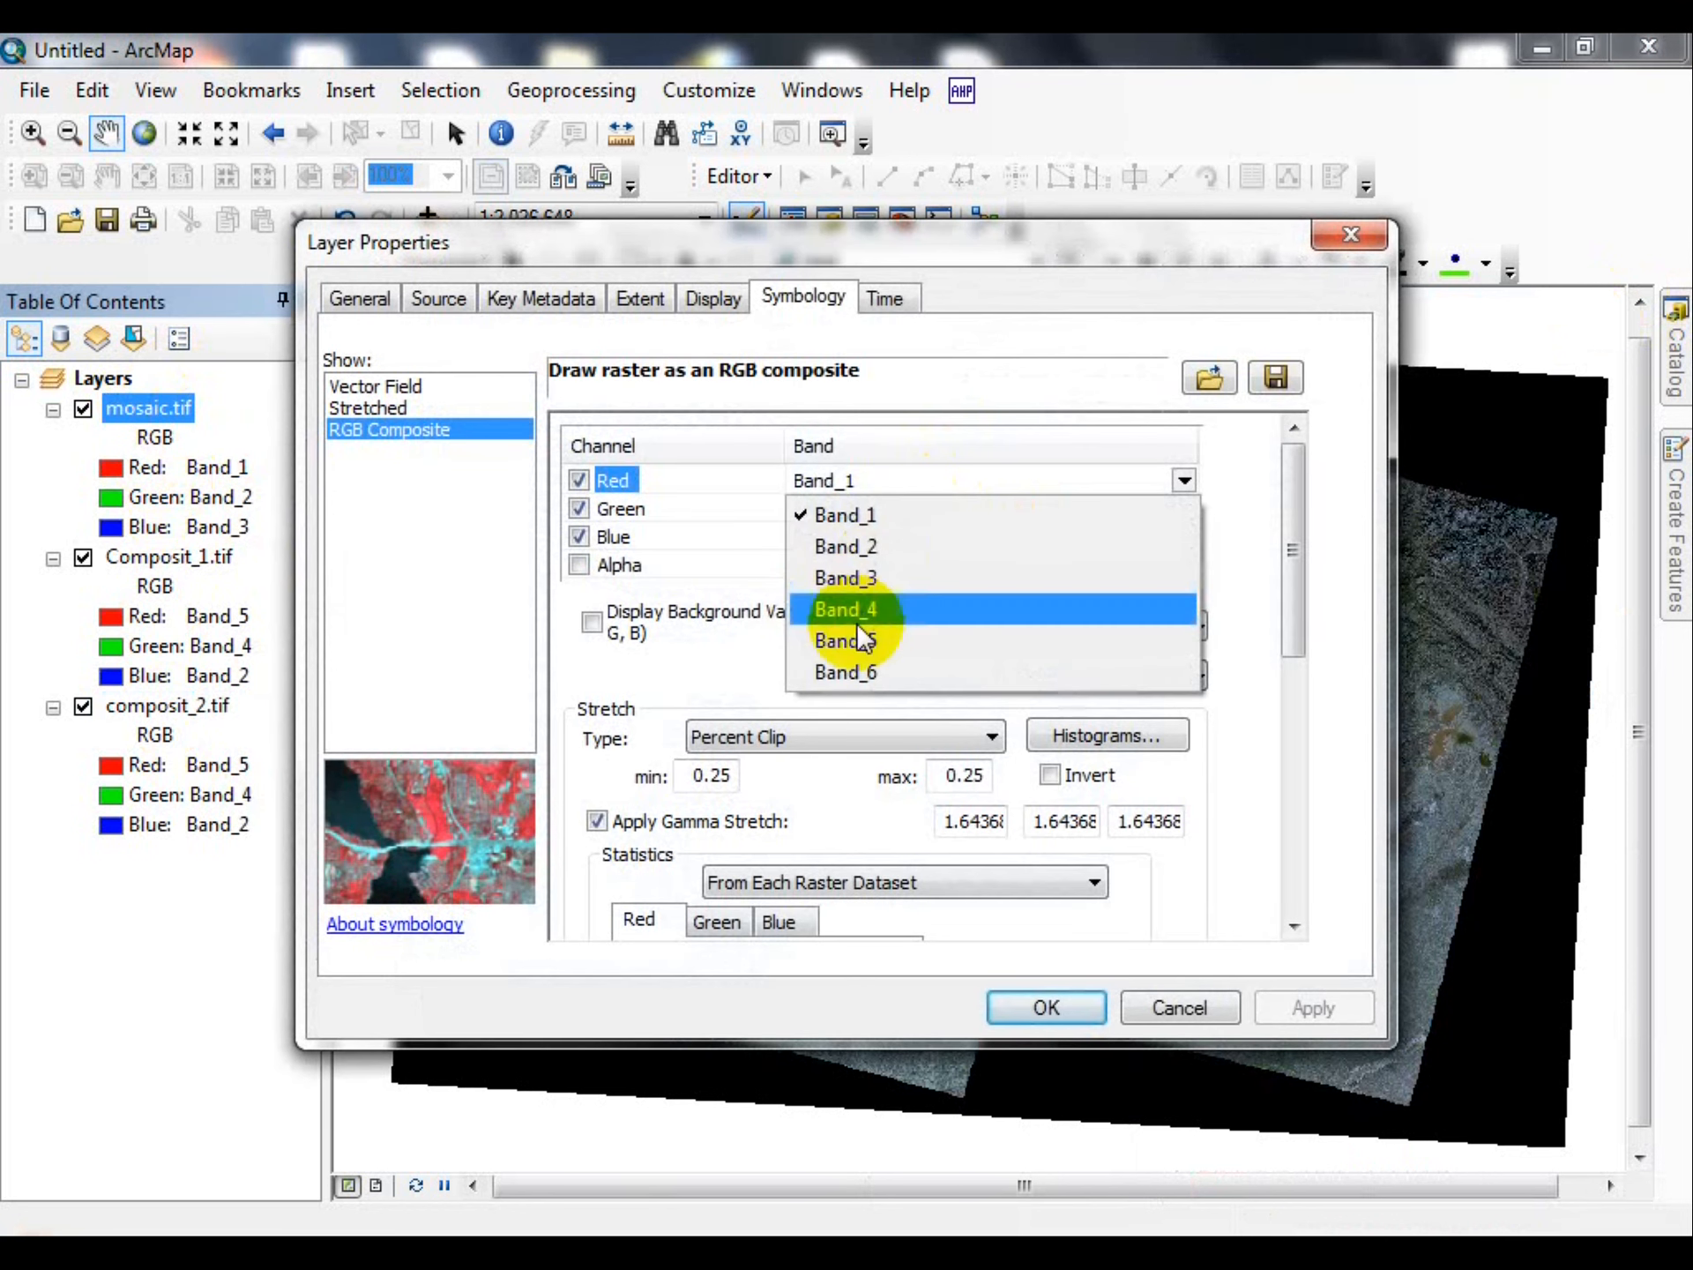
pyautogui.click(854, 640)
pyautogui.click(860, 514)
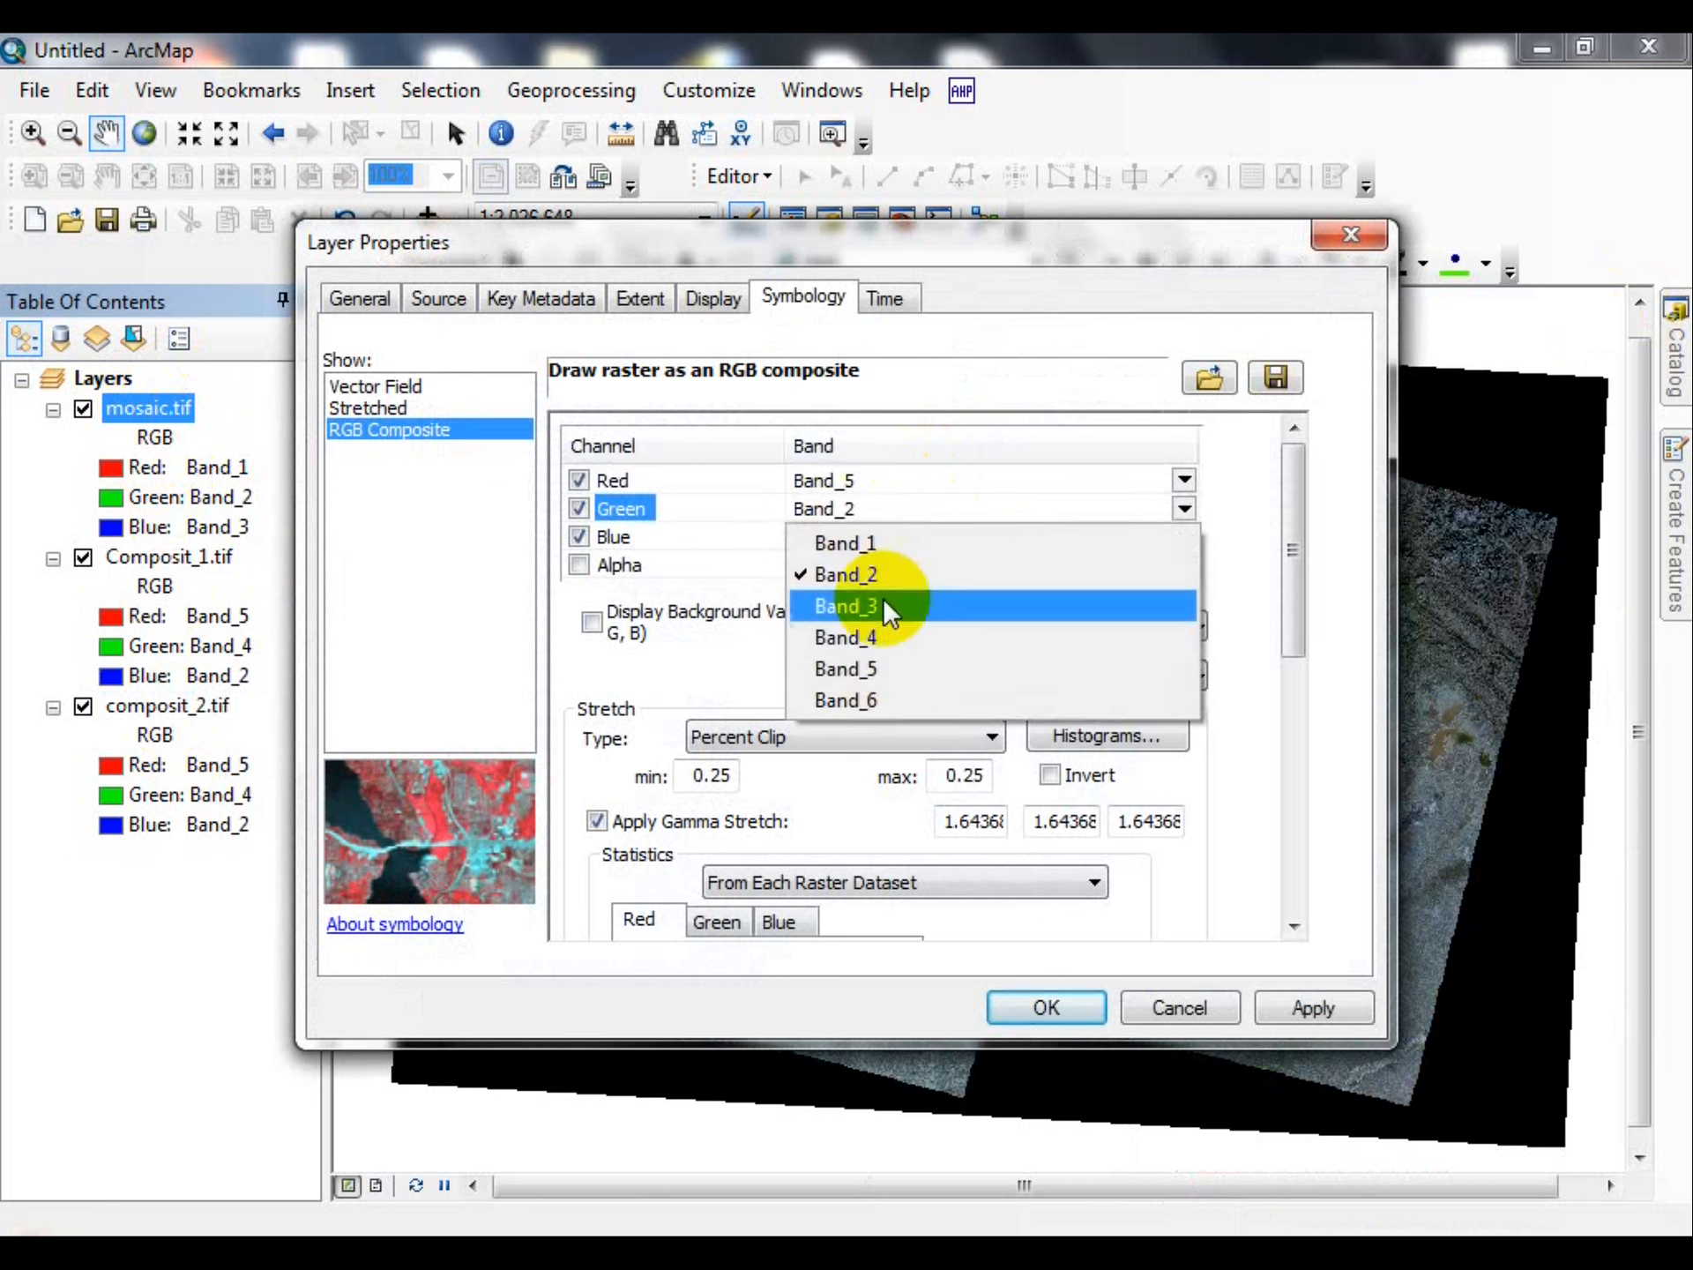
pyautogui.click(881, 642)
pyautogui.click(864, 529)
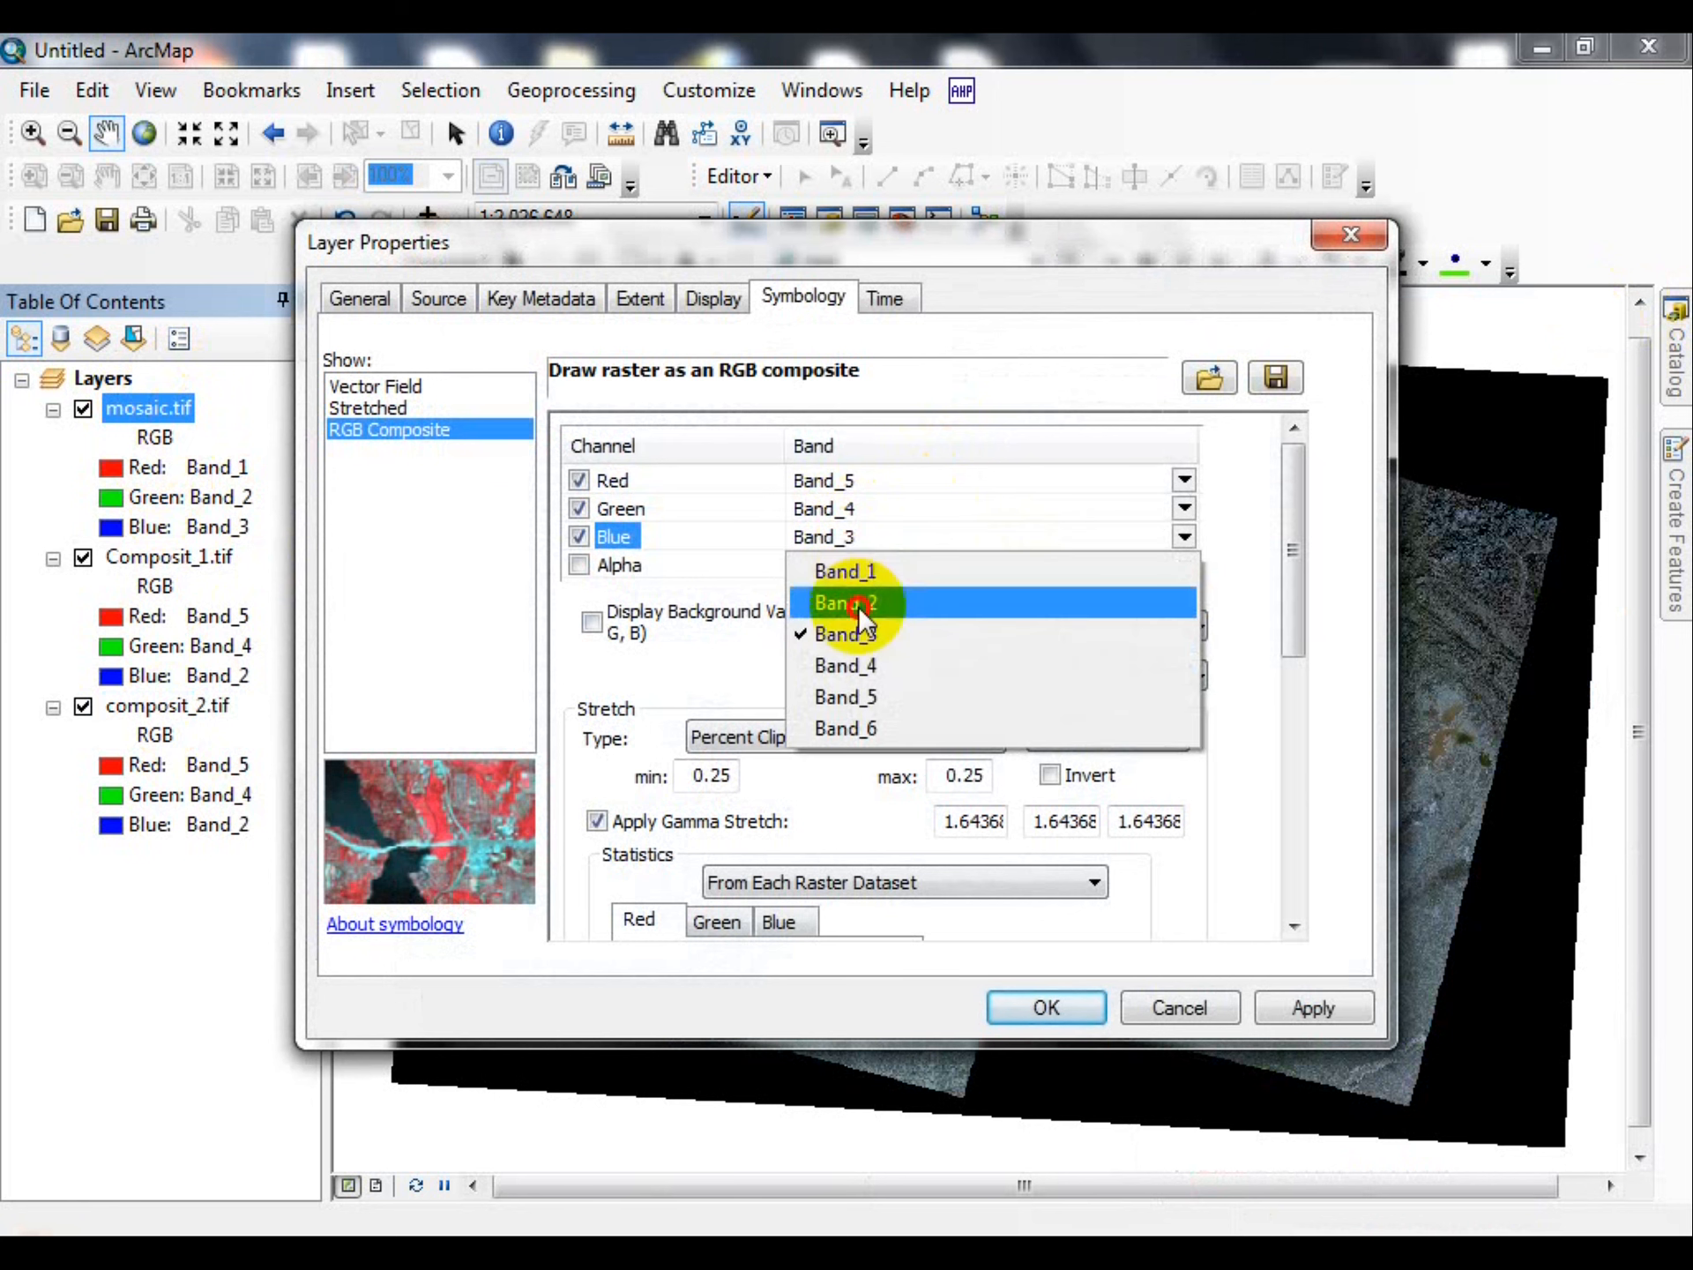
pyautogui.click(859, 604)
pyautogui.click(1267, 1009)
pyautogui.click(1034, 1006)
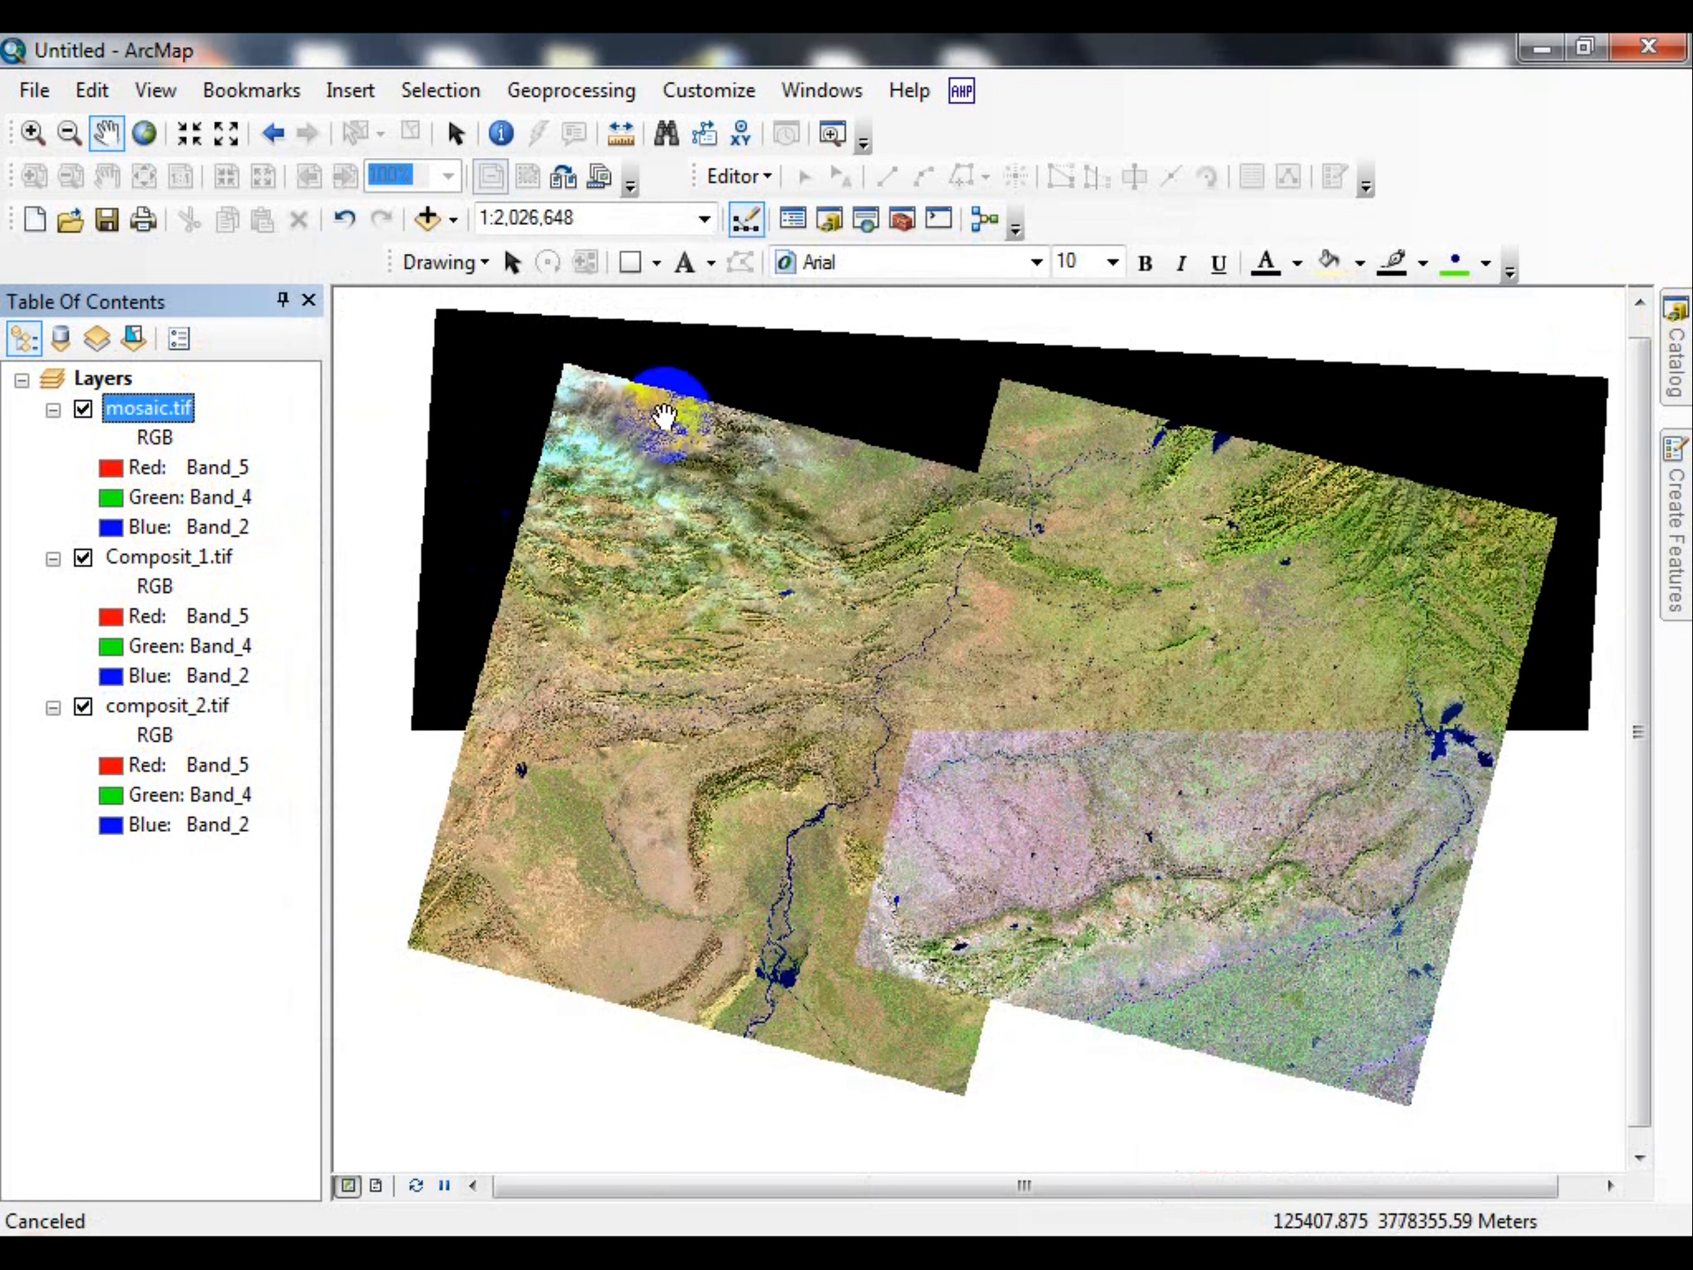
# Show the Effects toolbar and set mosaic.tif as its target layer.
pyautogui.click(719, 587)
pyautogui.scroll(-4, 992, 605)
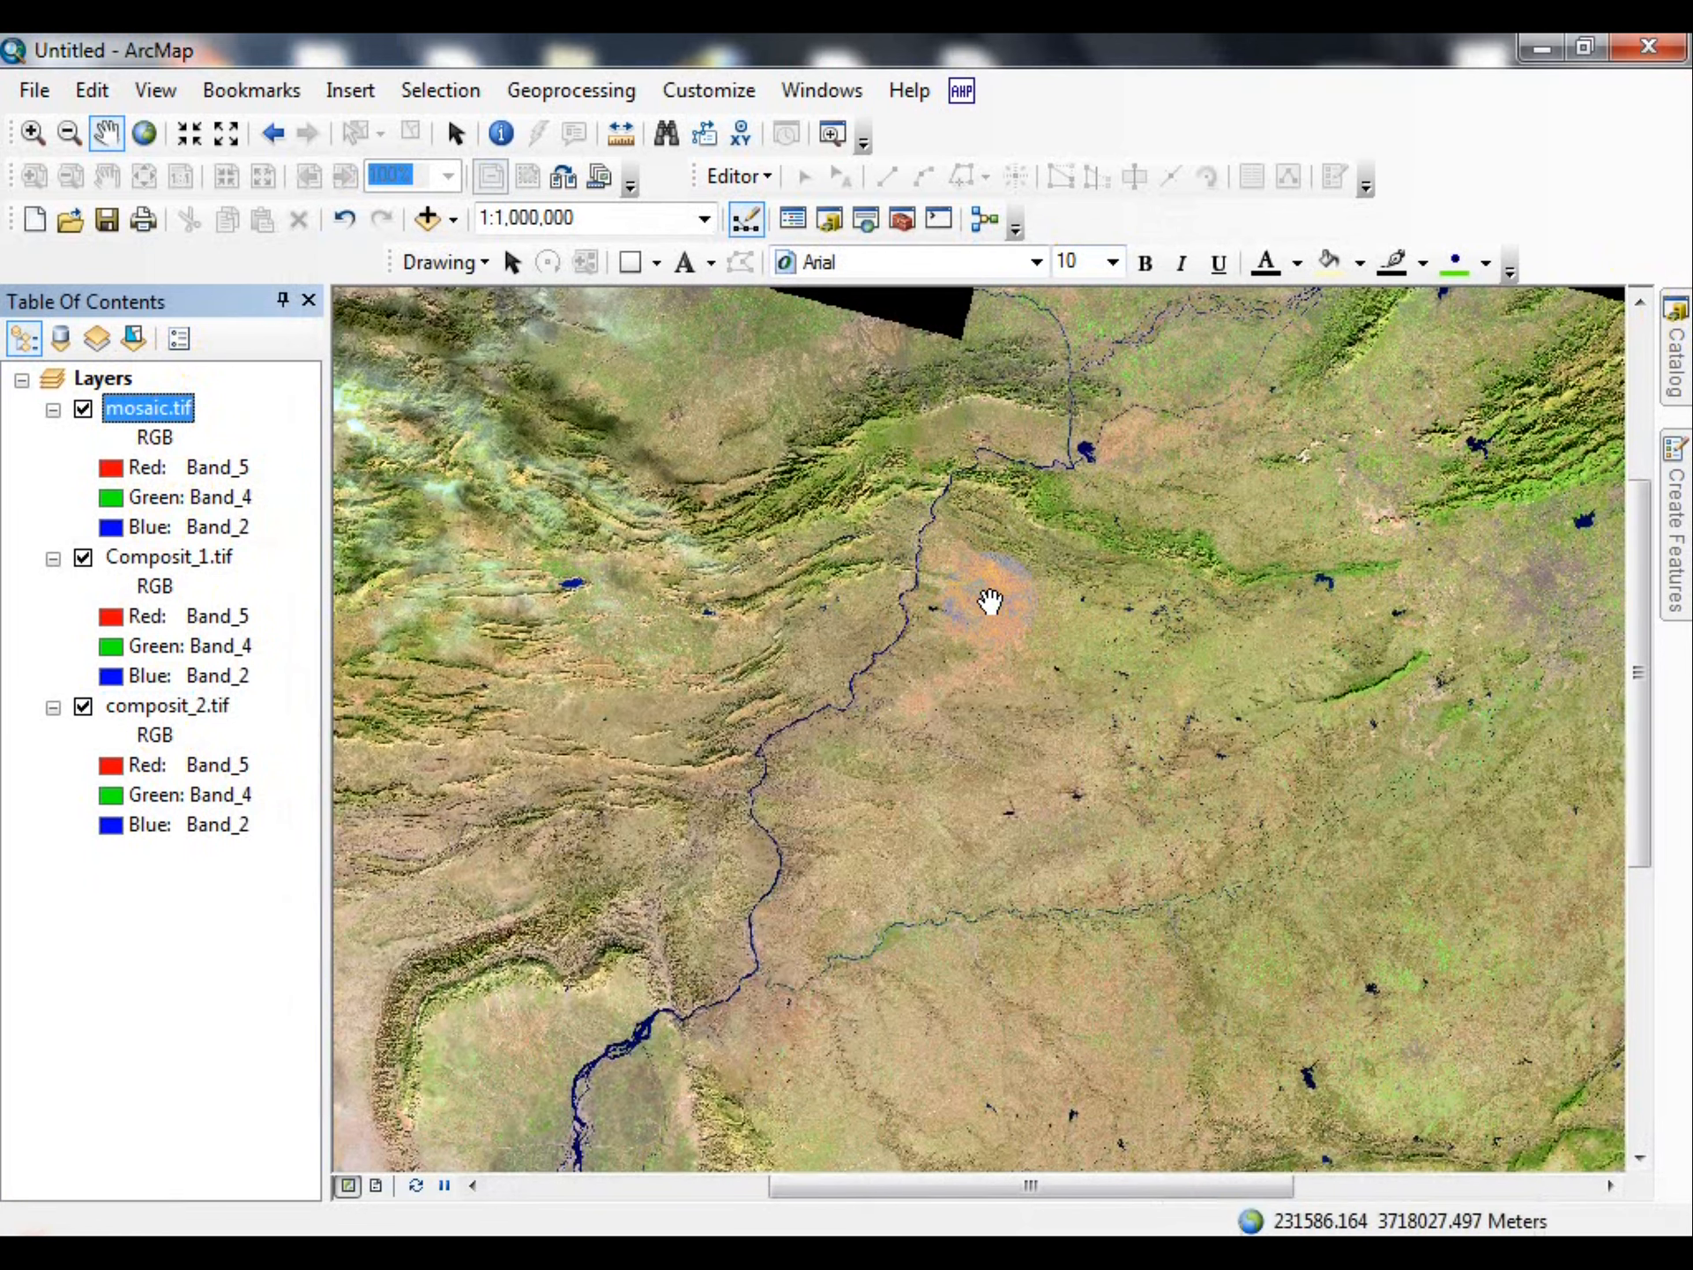
pyautogui.rightClick(1213, 231)
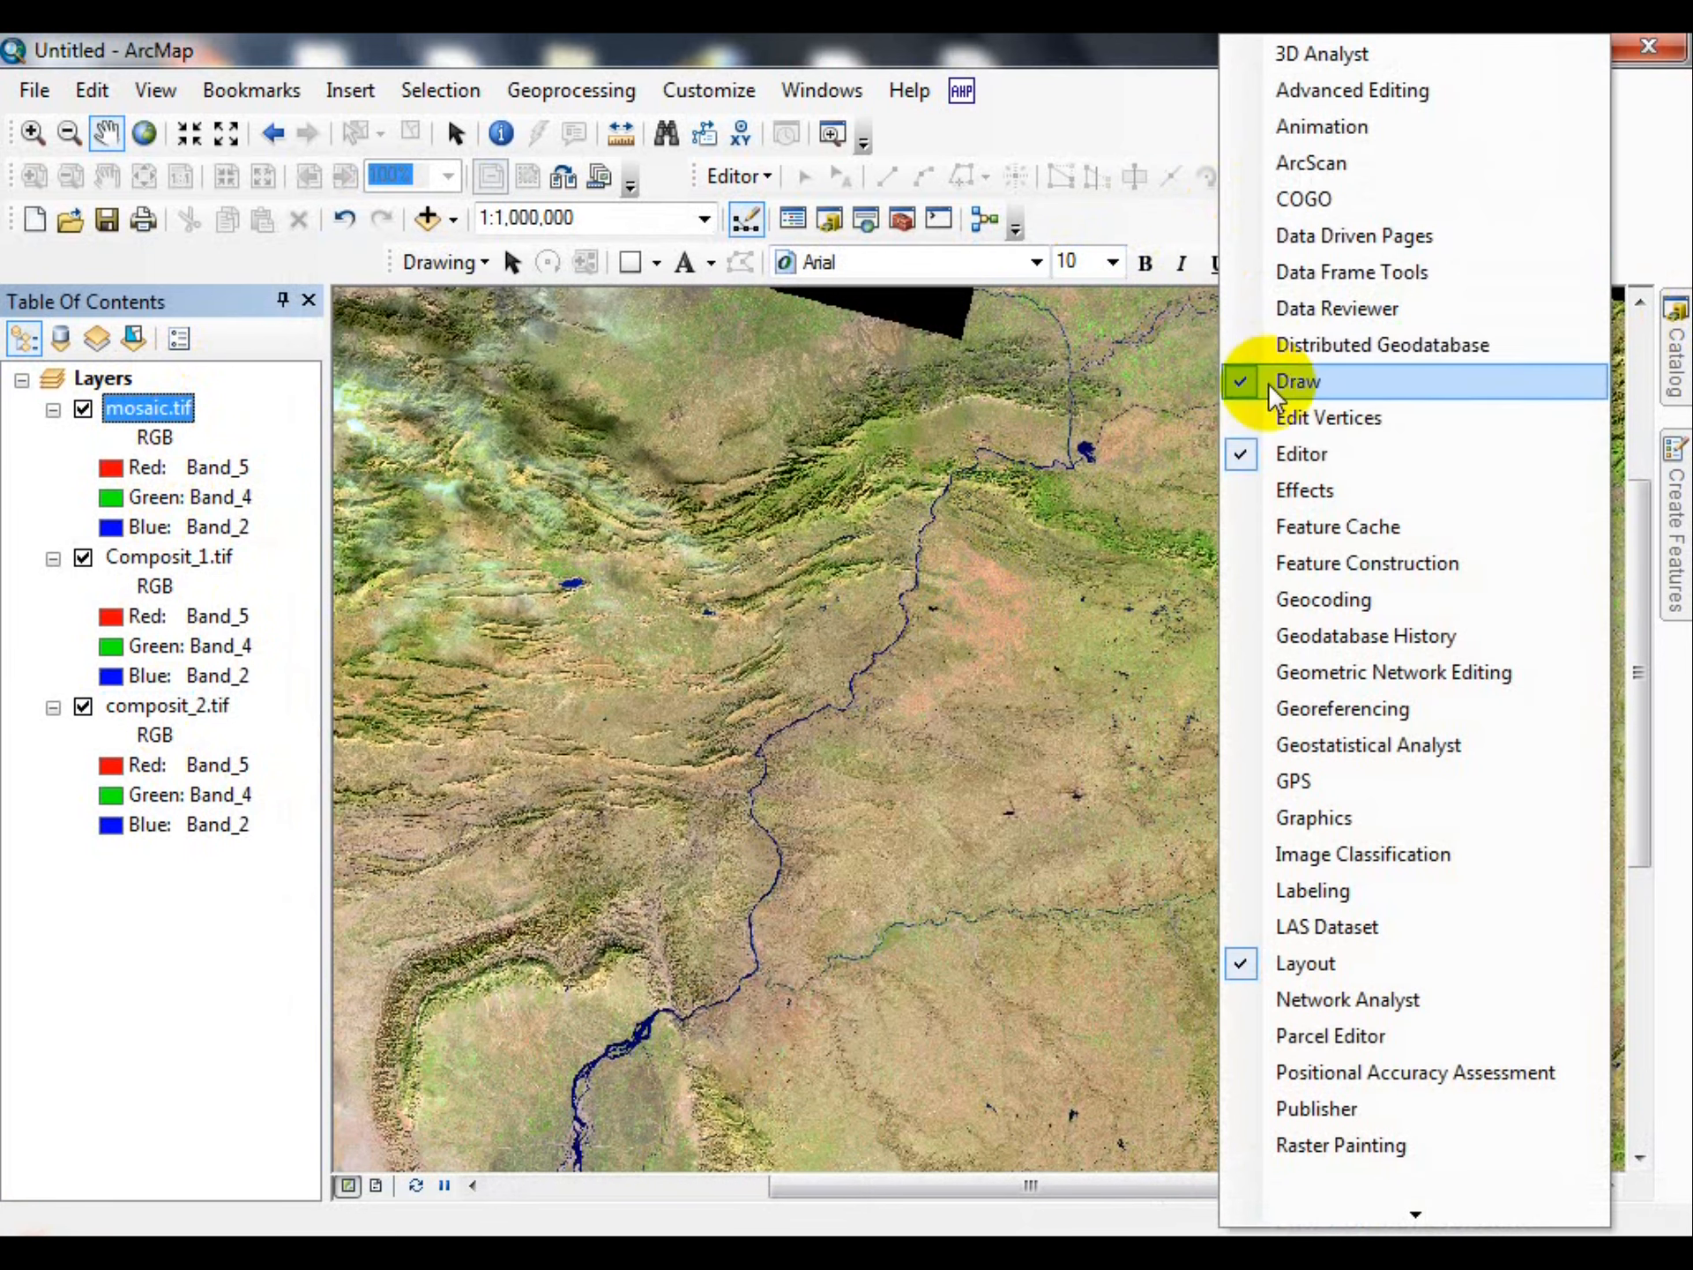
pyautogui.click(1279, 491)
pyautogui.click(559, 348)
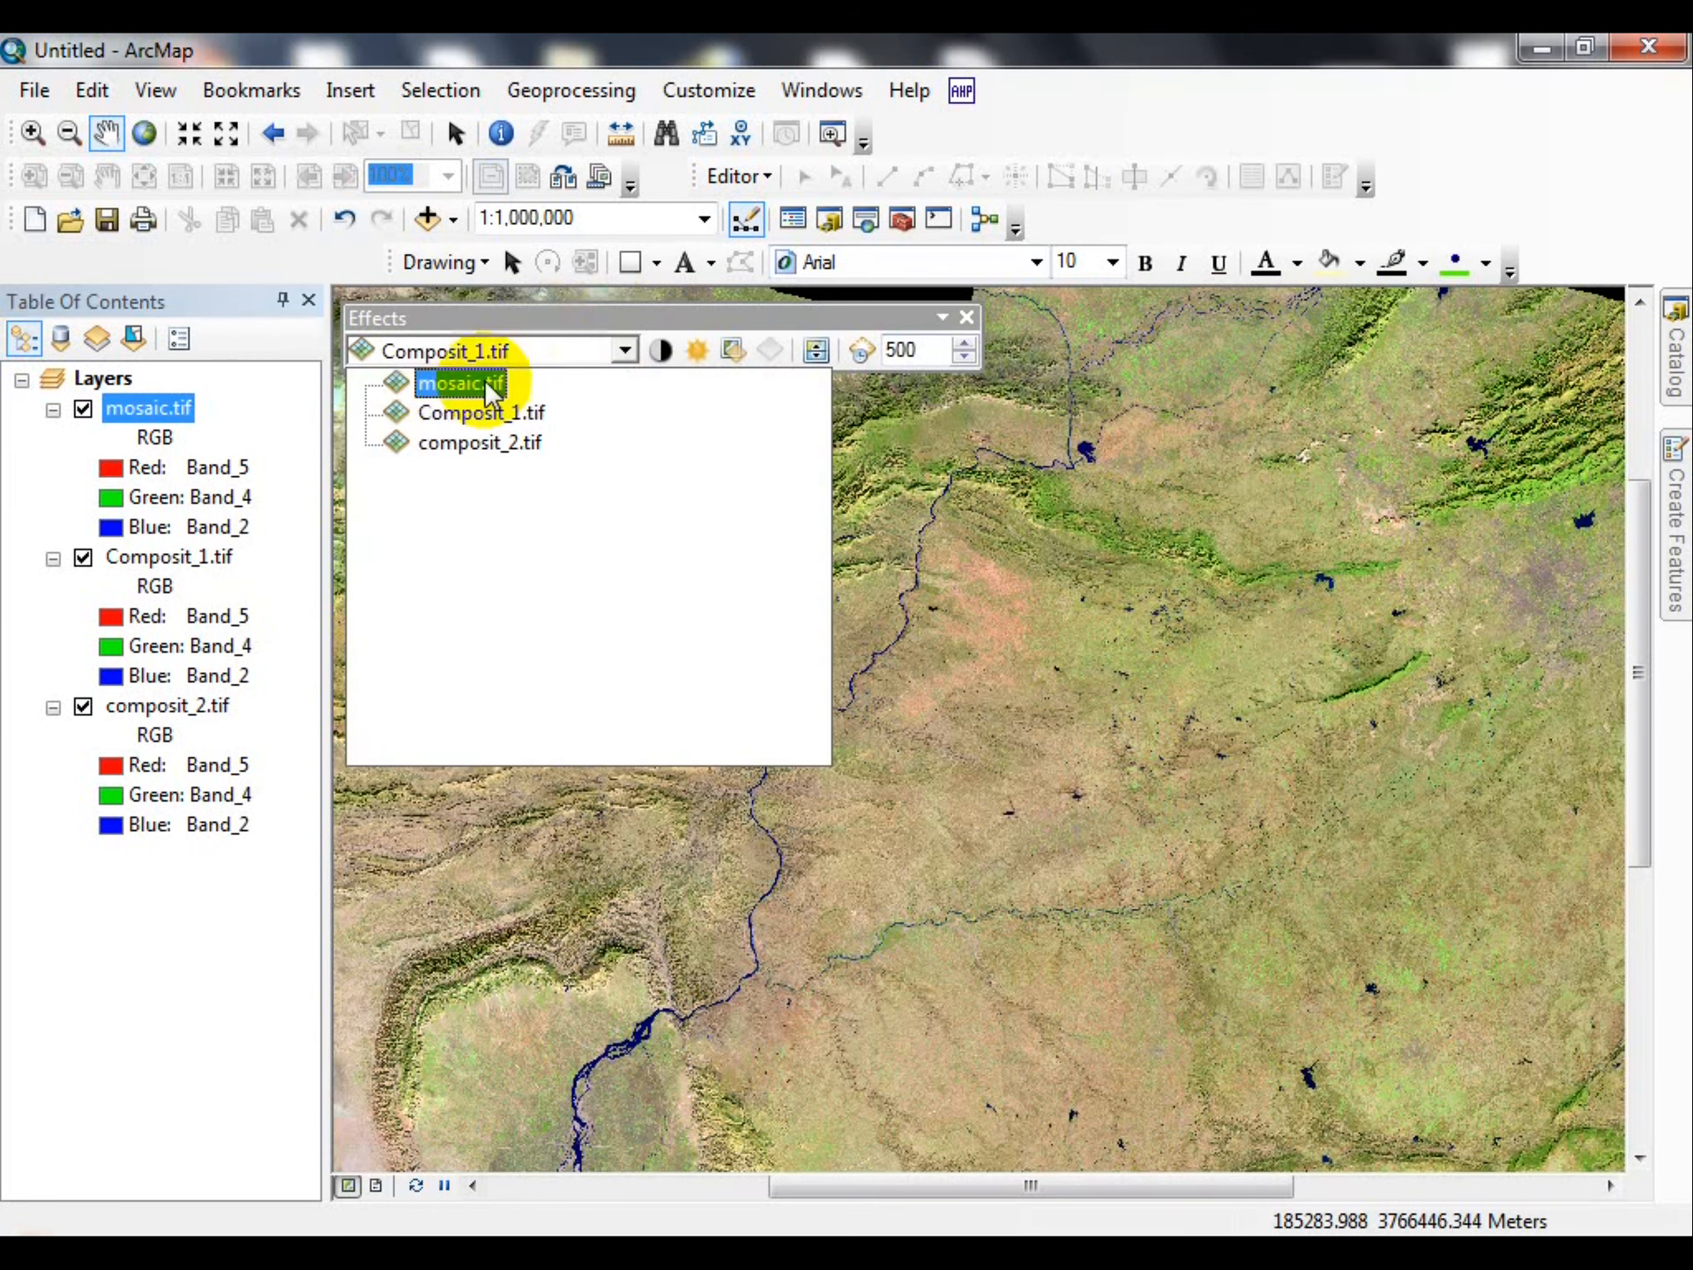
pyautogui.click(468, 381)
# Swipe mosaic.tif to compare it with the composites beneath and inspect the seam between the two scenes.
pyautogui.click(813, 351)
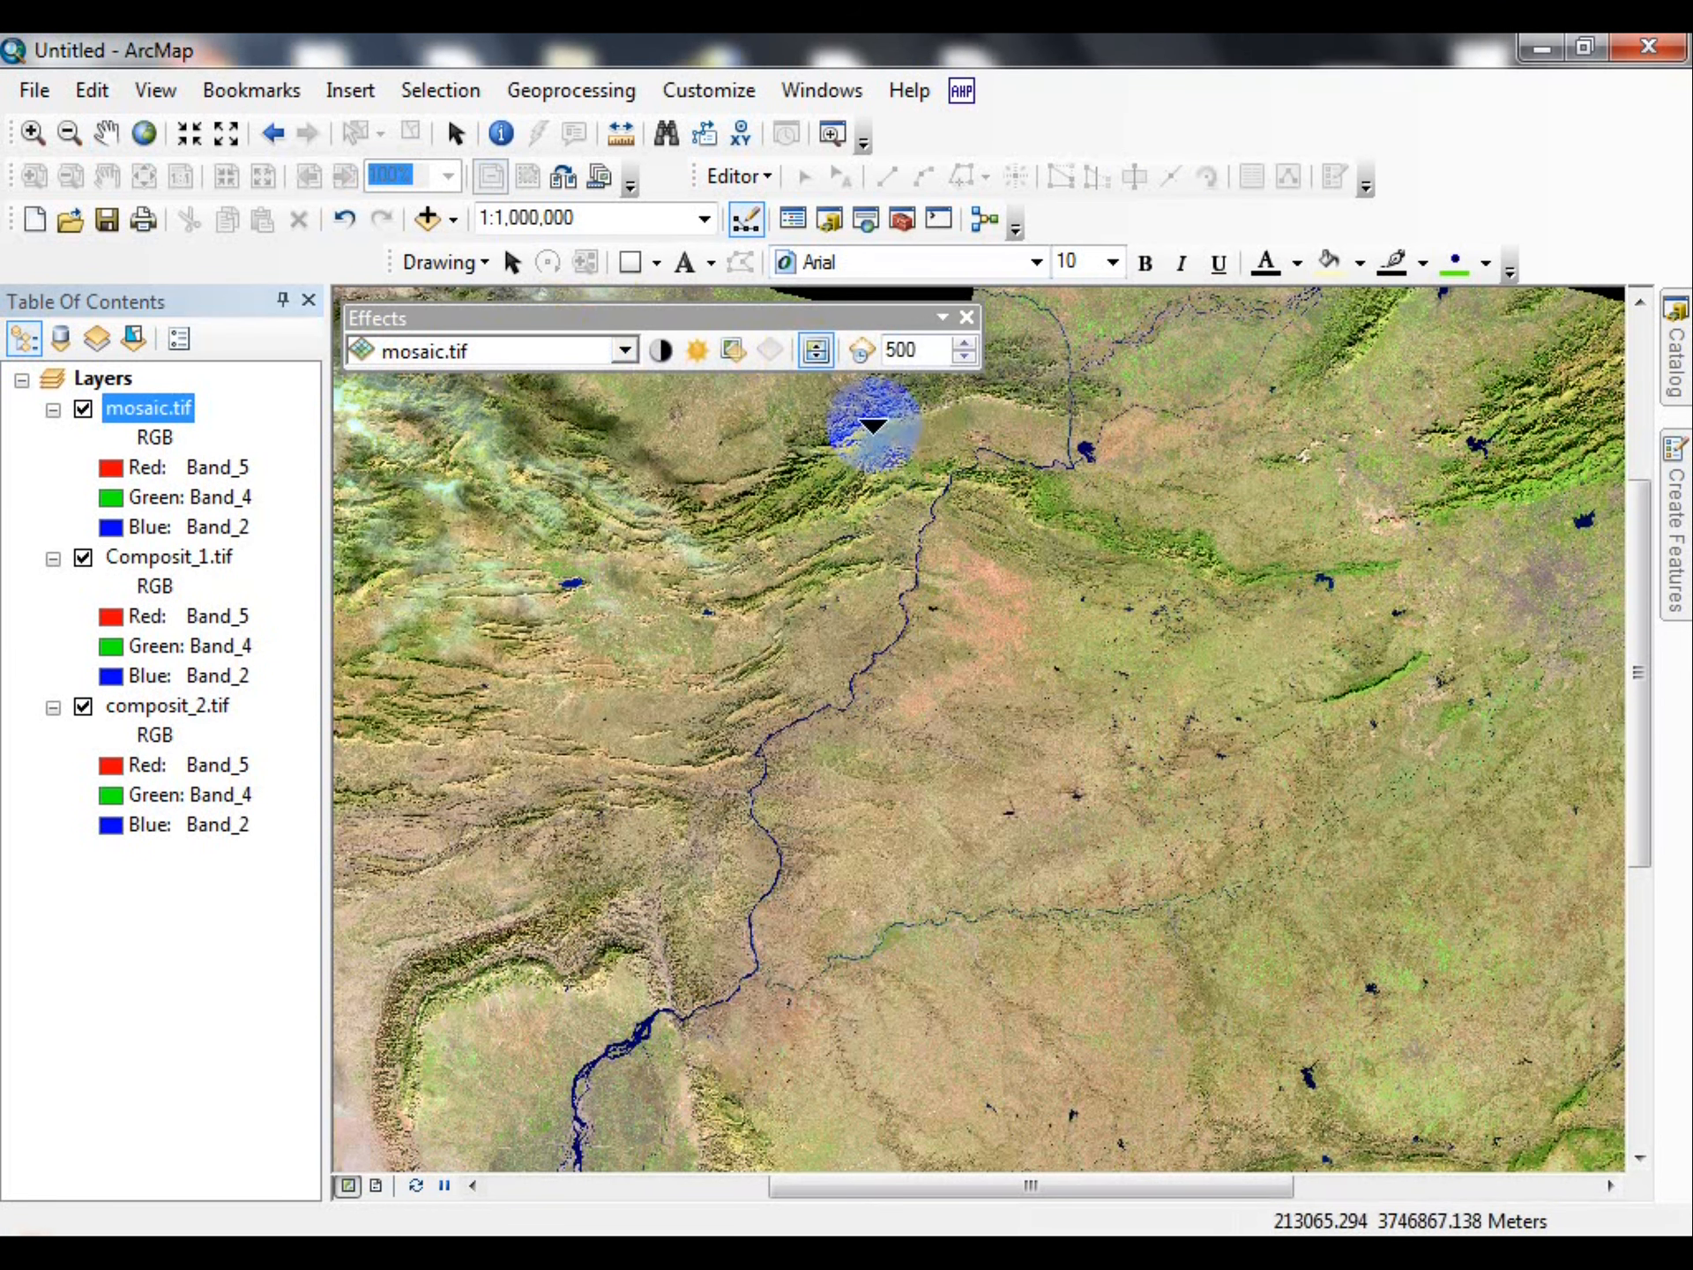
pyautogui.moveTo(875, 421); pyautogui.dragTo(991, 538)
pyautogui.scroll(2, 776, 829)
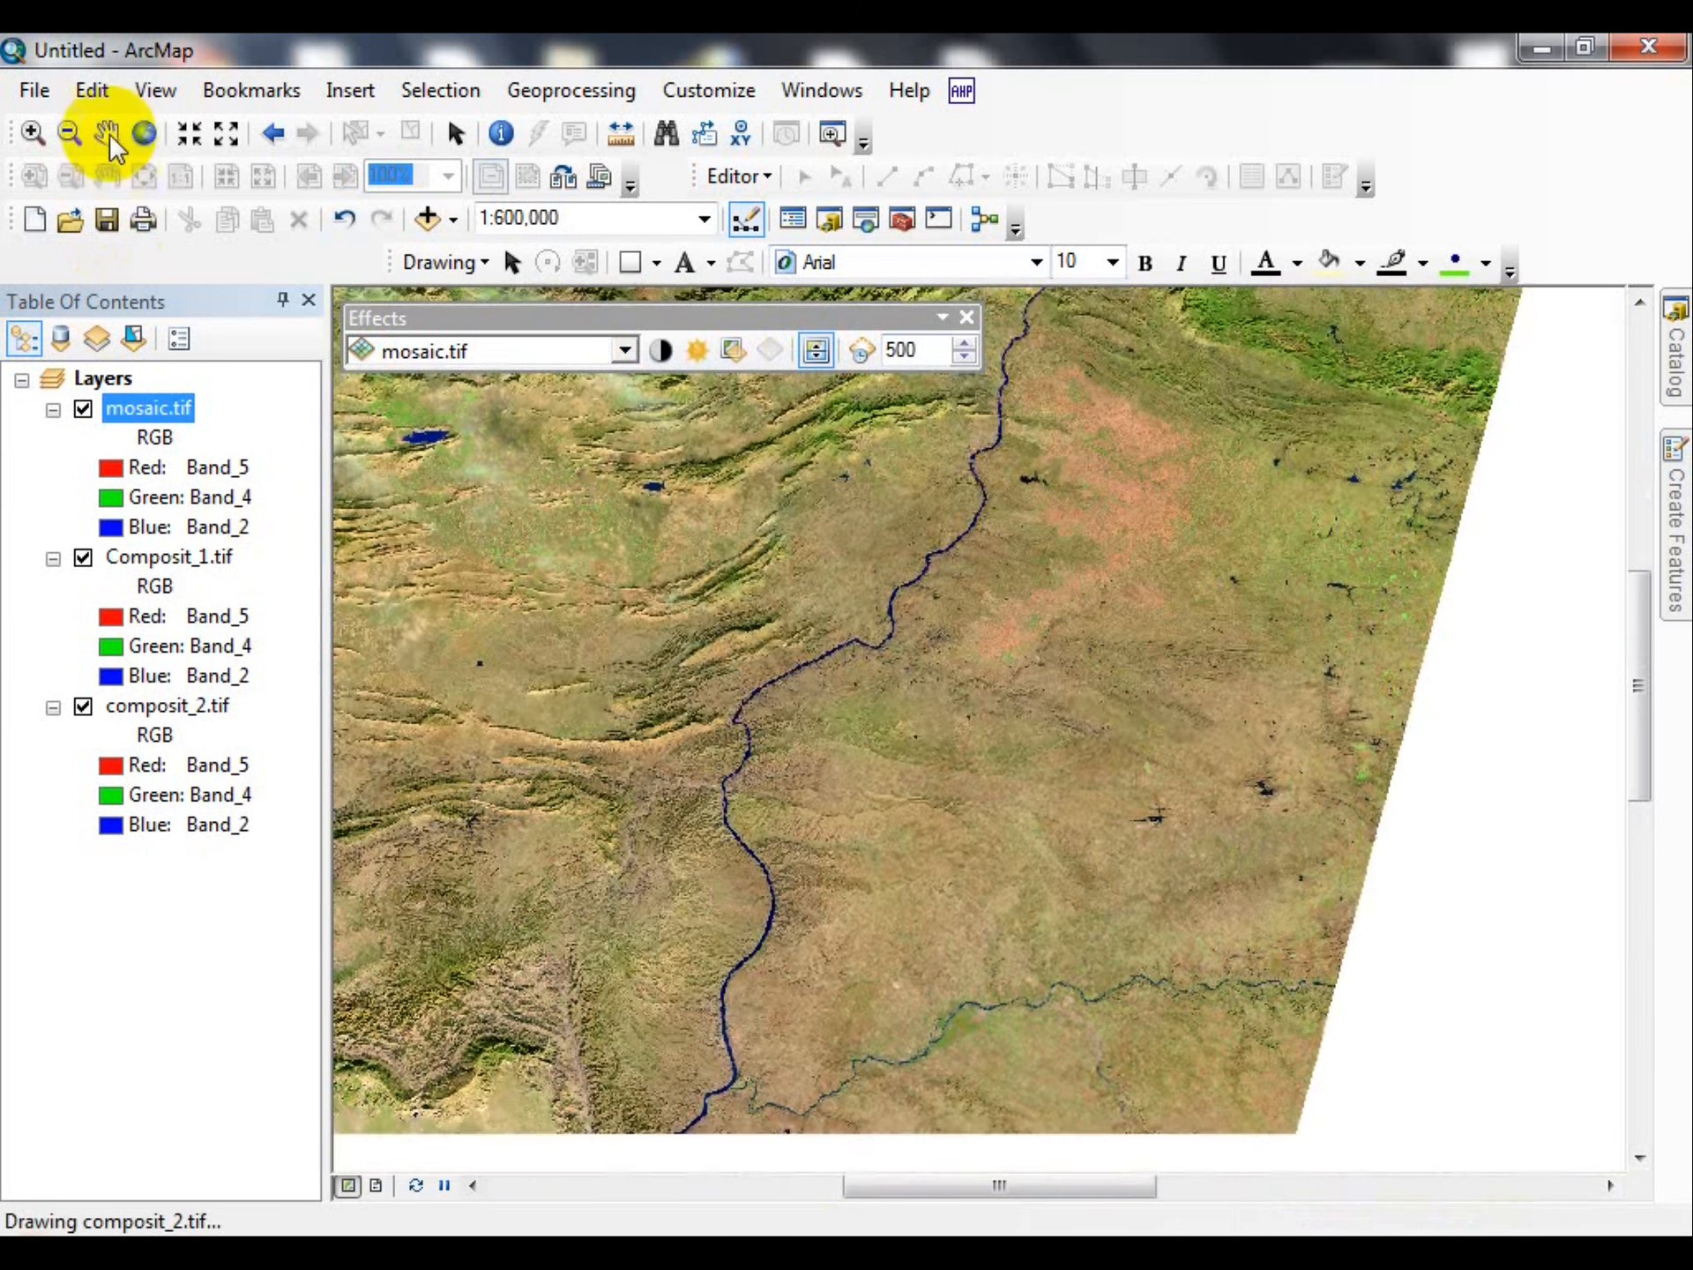
pyautogui.click(110, 136)
pyautogui.moveTo(692, 1024); pyautogui.dragTo(1171, 327)
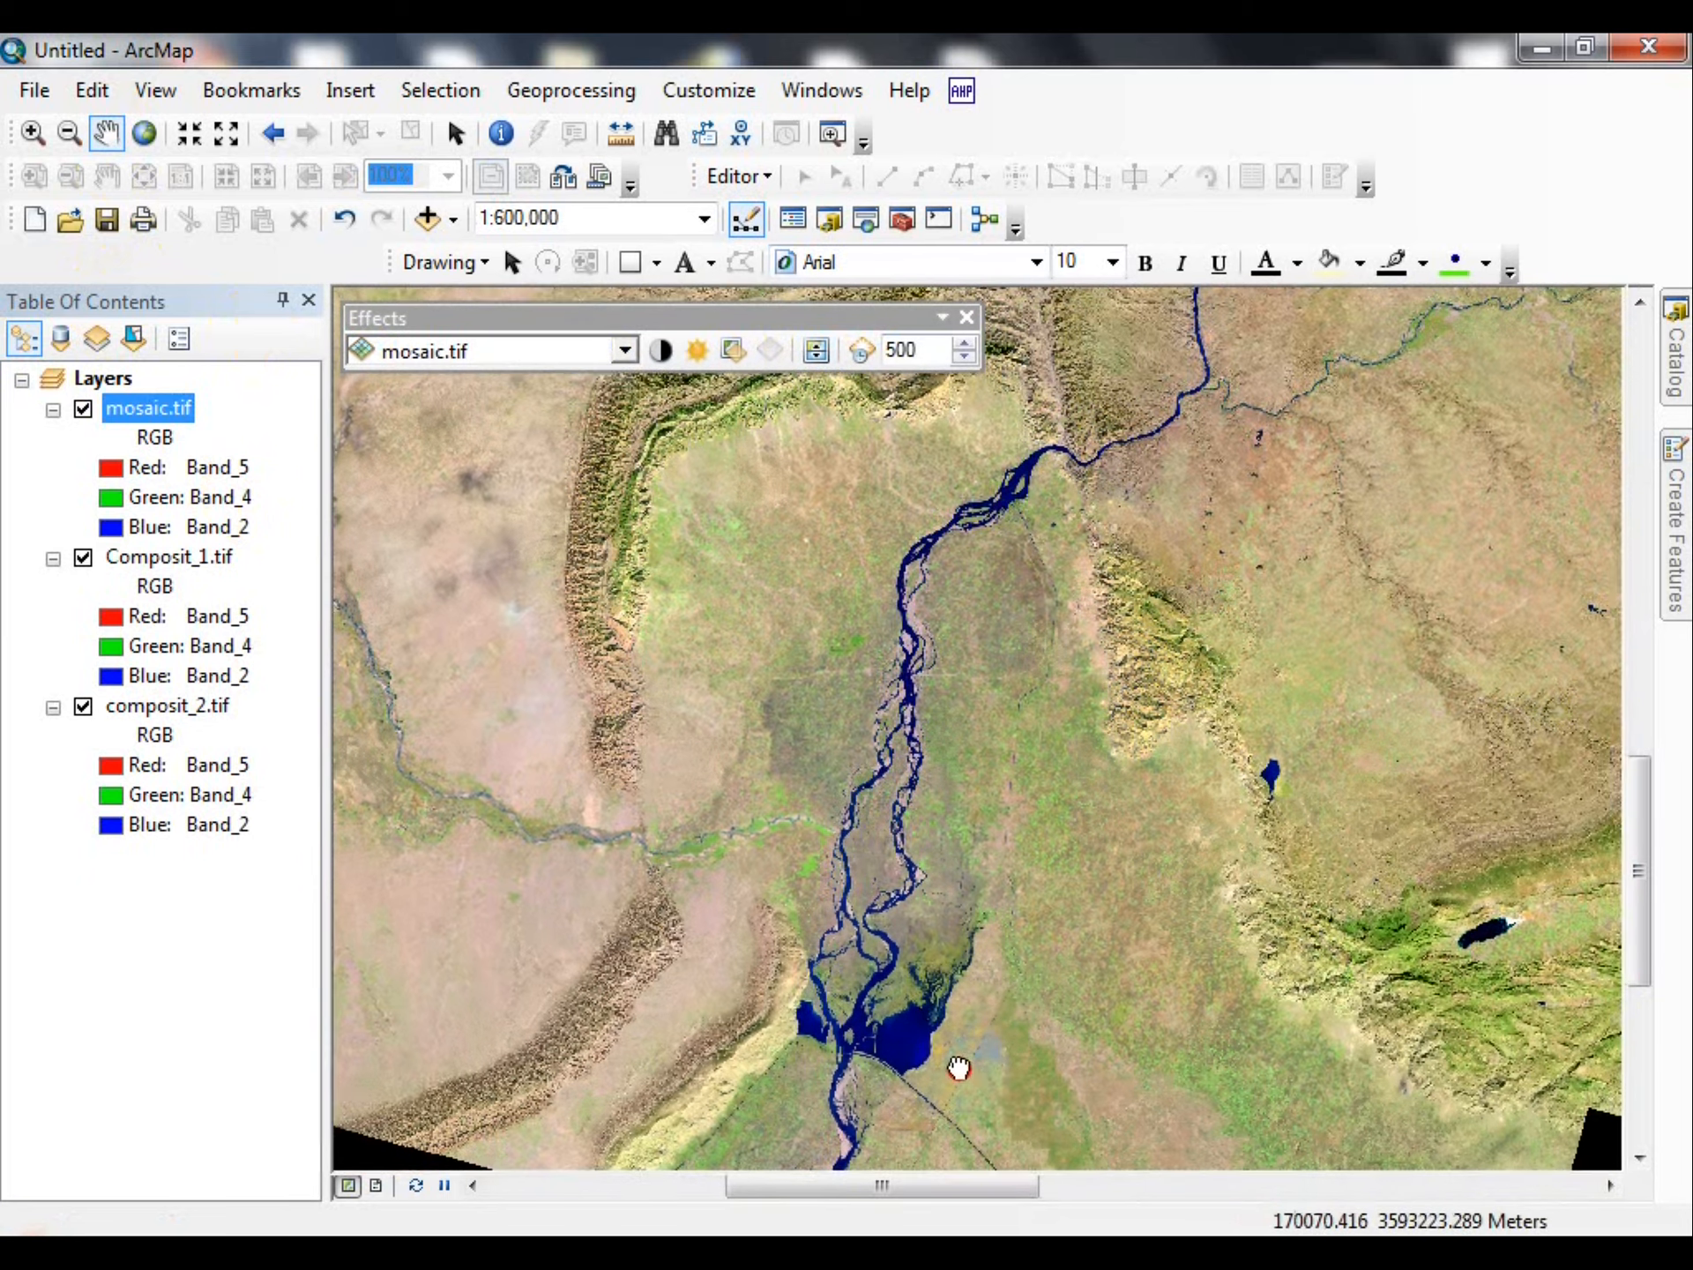
pyautogui.moveTo(956, 1066); pyautogui.dragTo(914, 554)
pyautogui.moveTo(1341, 527); pyautogui.dragTo(725, 903)
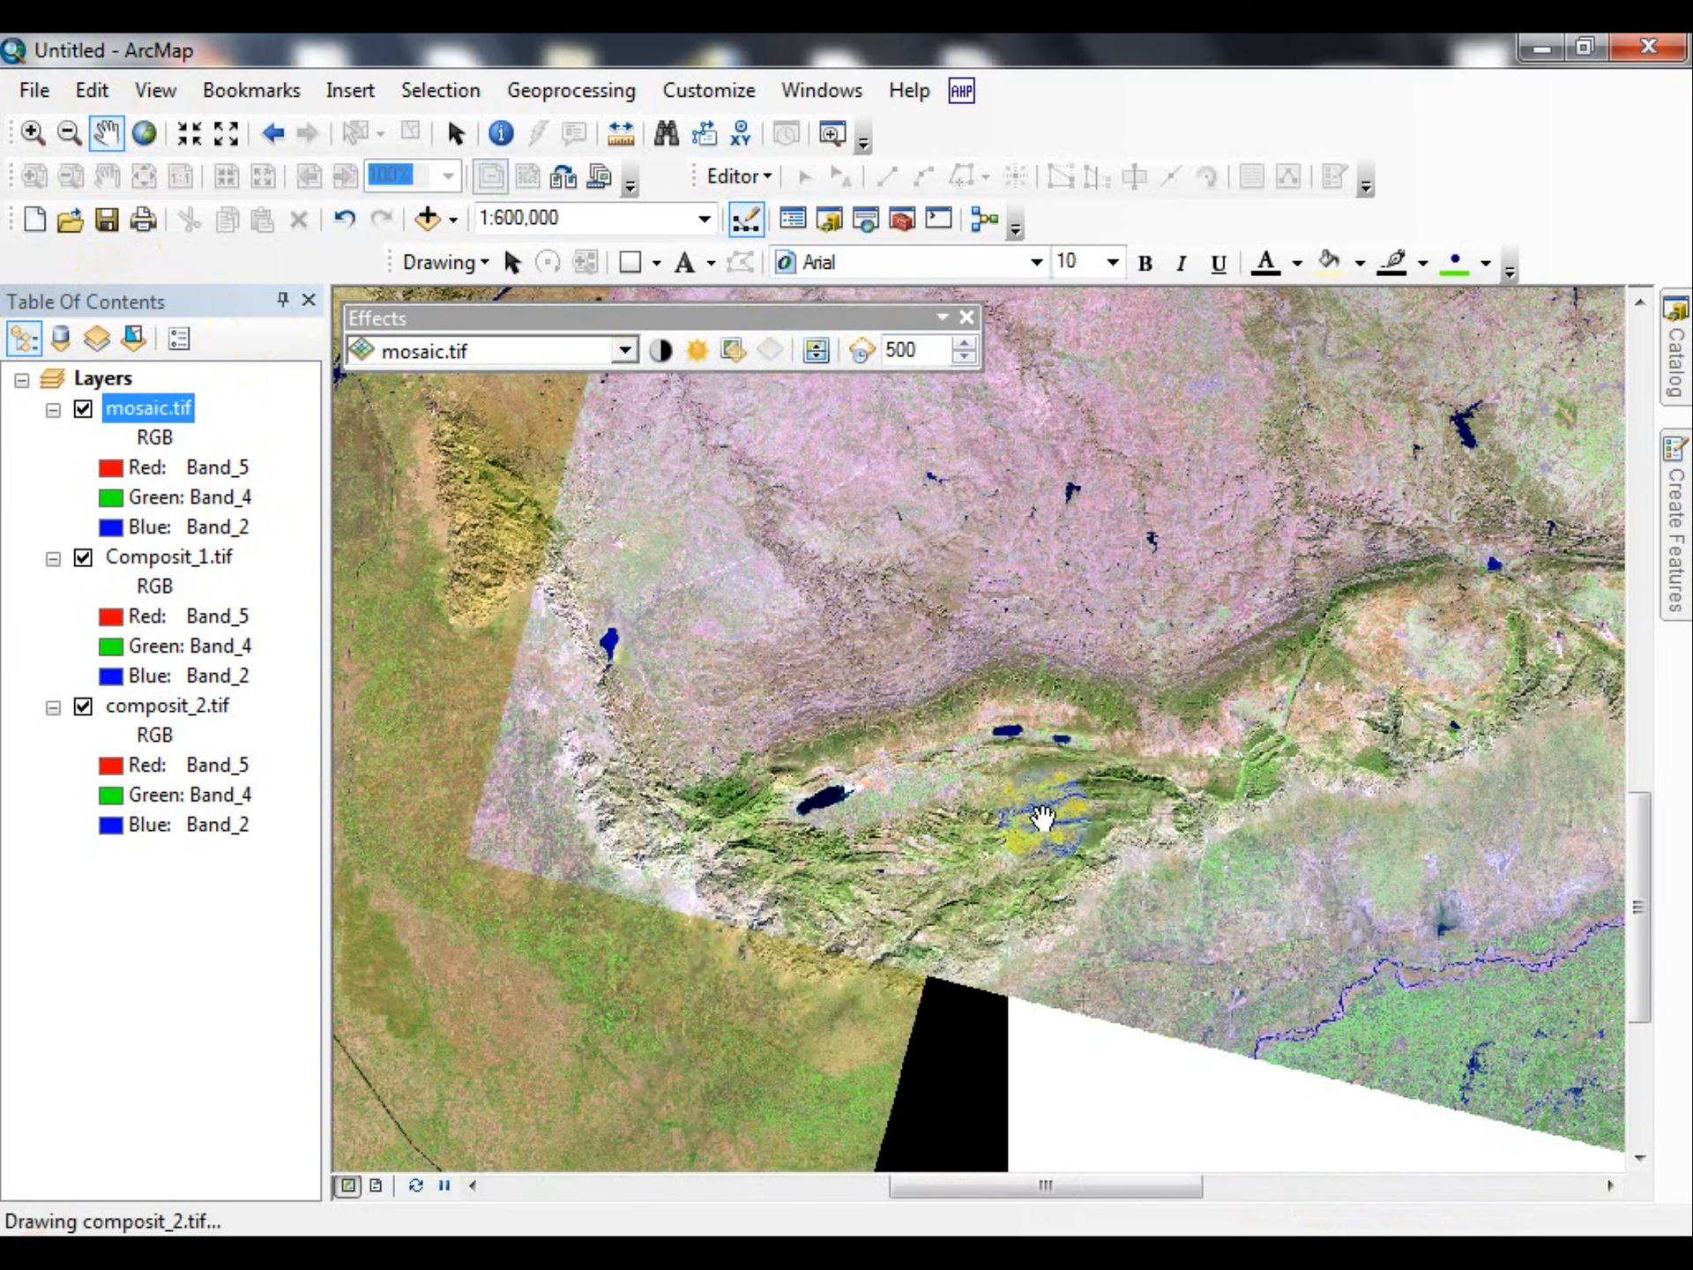
pyautogui.moveTo(898, 644); pyautogui.dragTo(994, 1088)
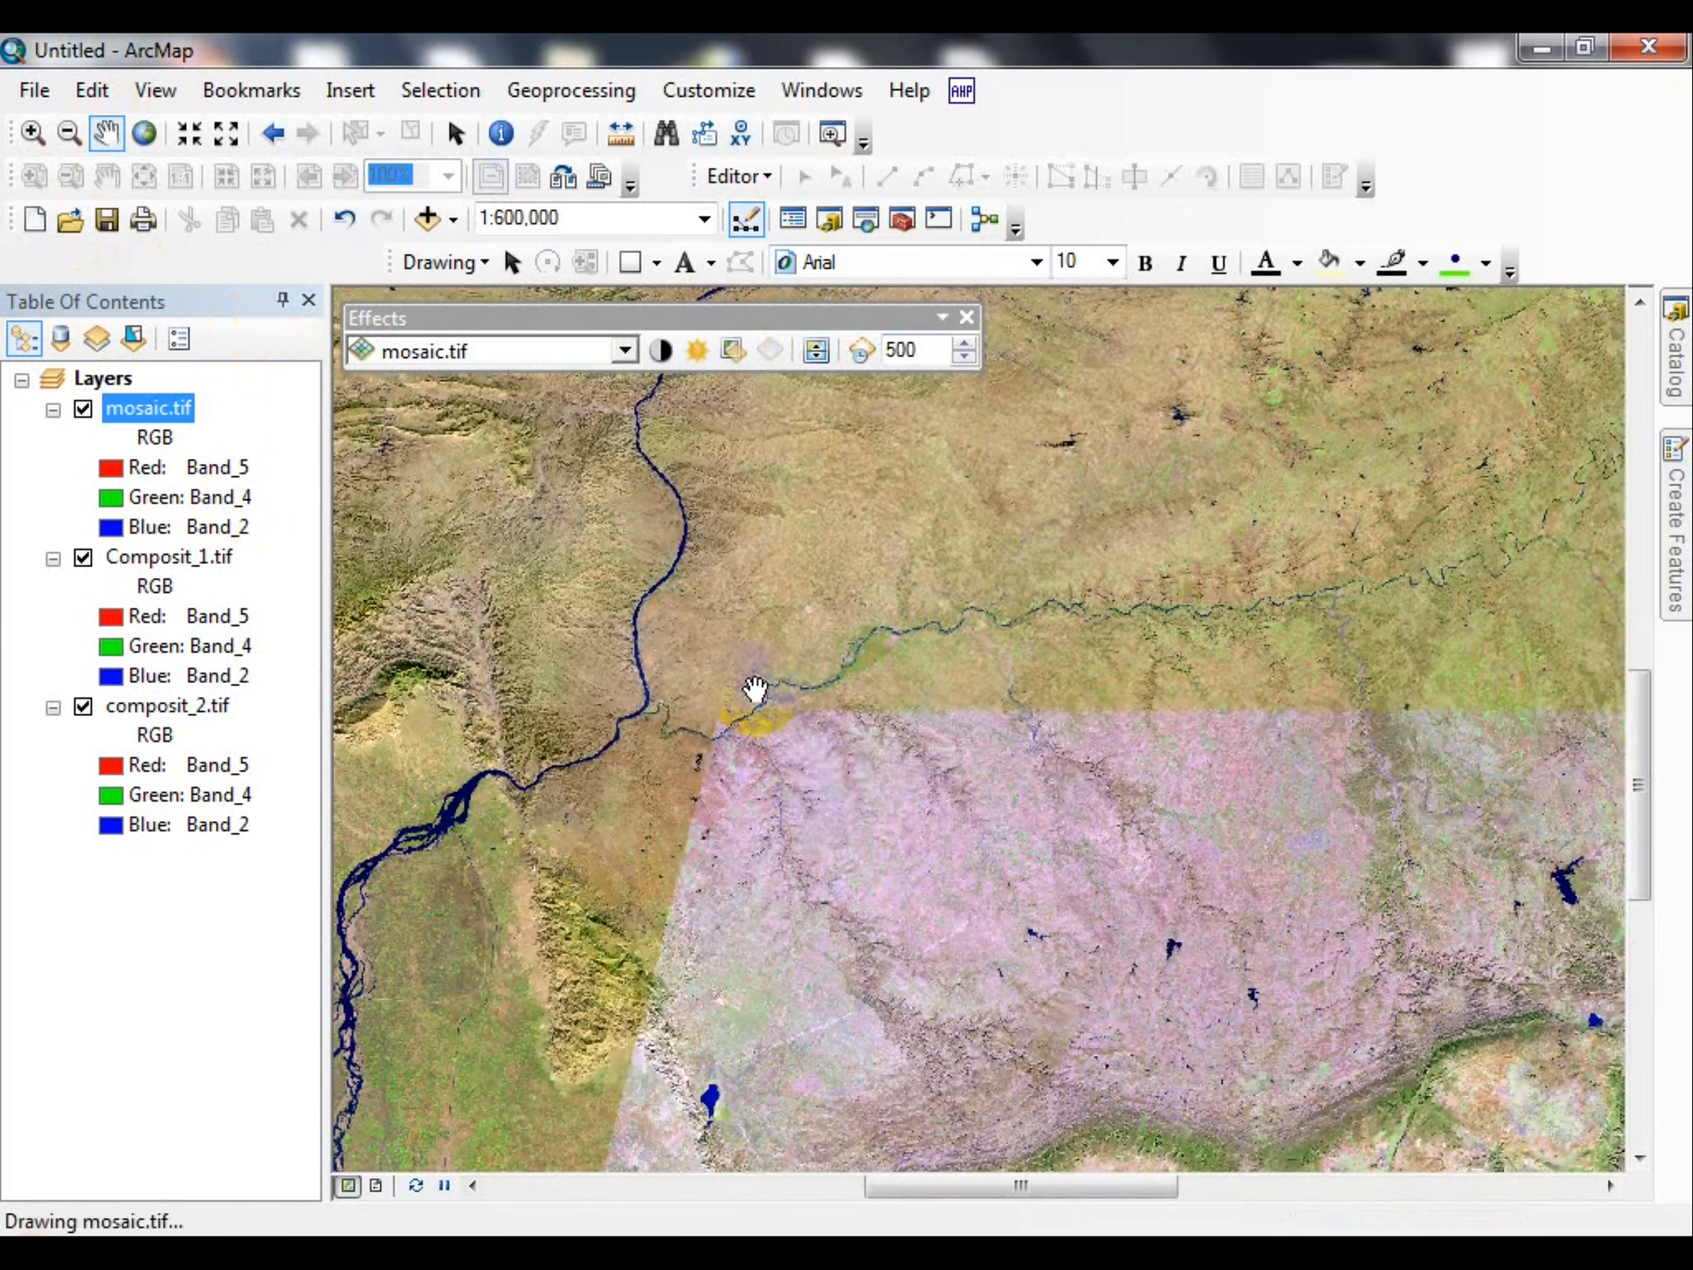
# Inspect the scene seam beside the river at 1:150,000 by swiping mosaic.tif over the composites.
pyautogui.scroll(4, 691, 647)
pyautogui.click(818, 351)
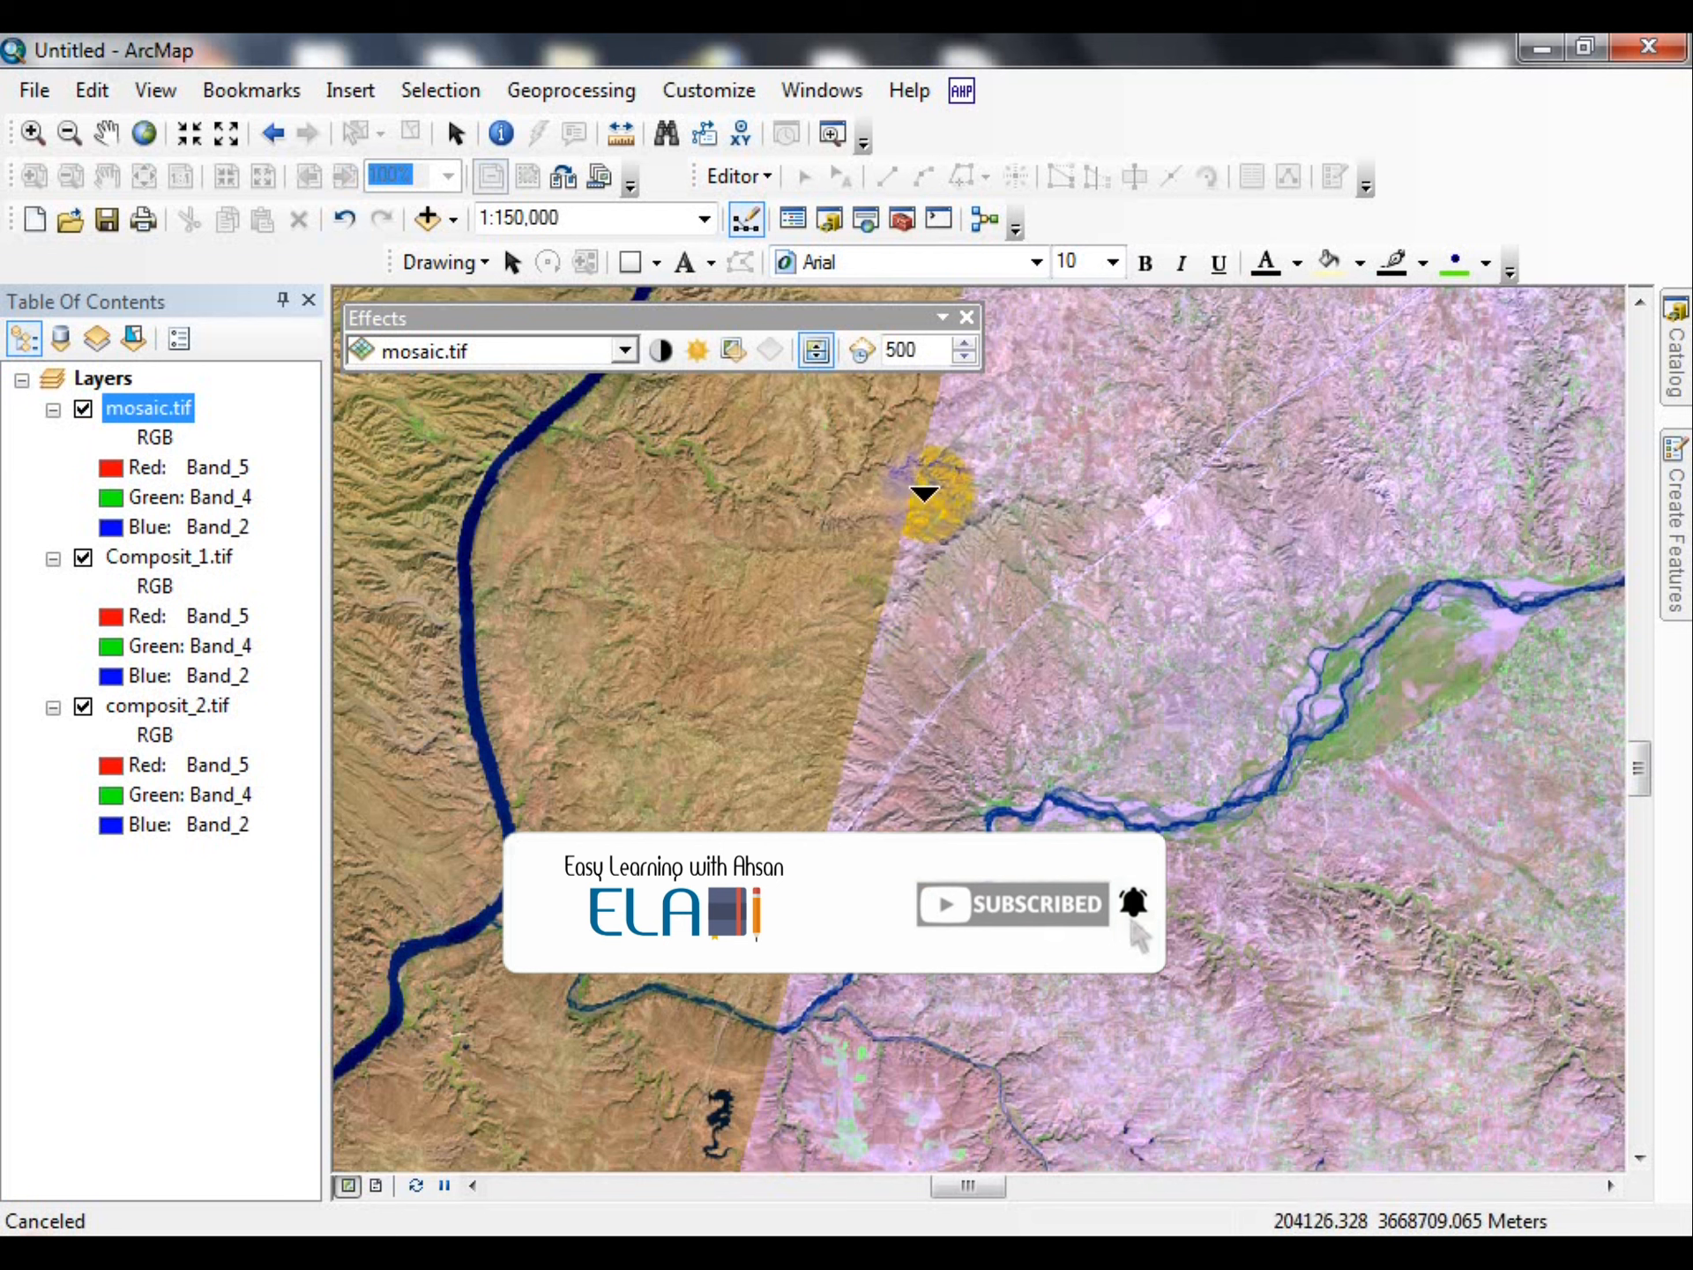
# Swipe mosaic.tif over the composites around the lakes at the southern scene edge at 1:400,000, and return the map to full extent.
pyautogui.scroll(-10, 941, 618)
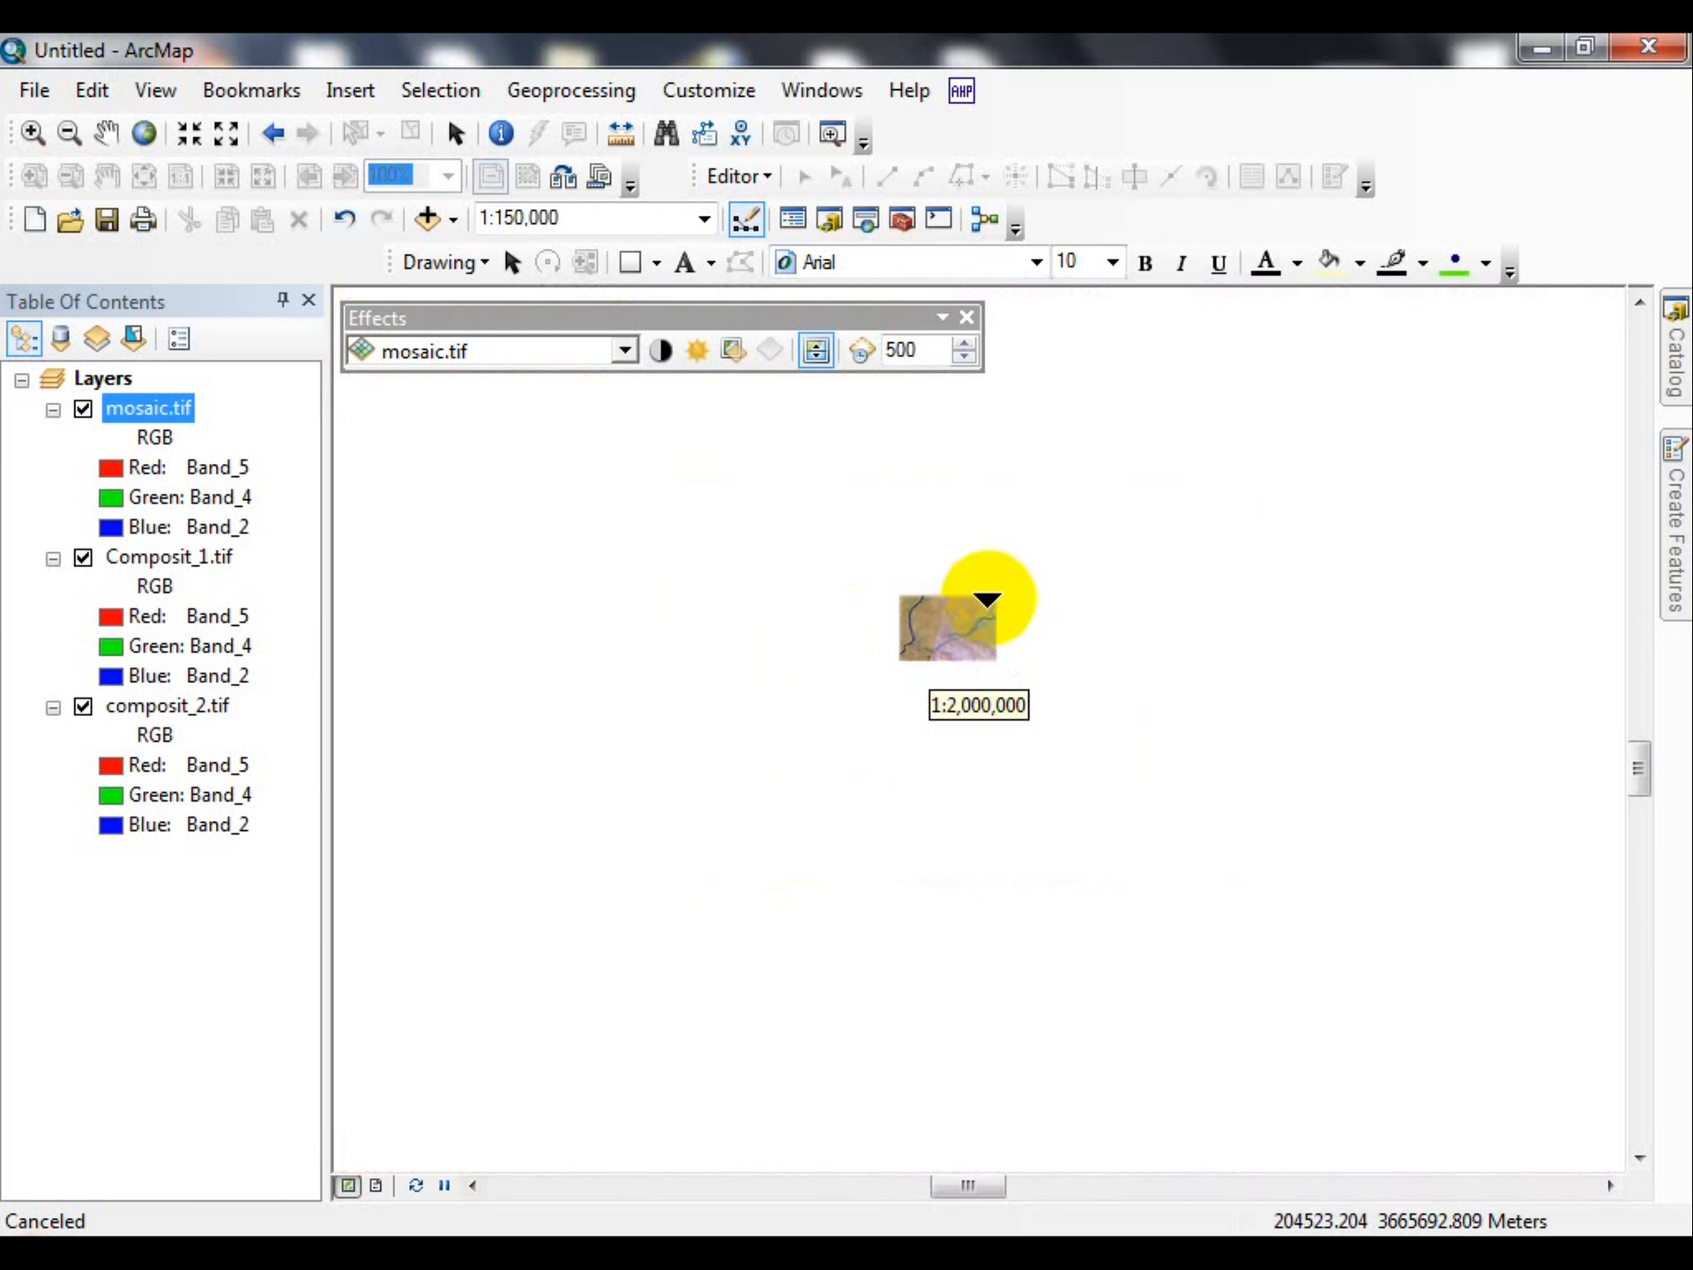
pyautogui.moveTo(994, 615); pyautogui.dragTo(1065, 923)
pyautogui.scroll(5, 1065, 923)
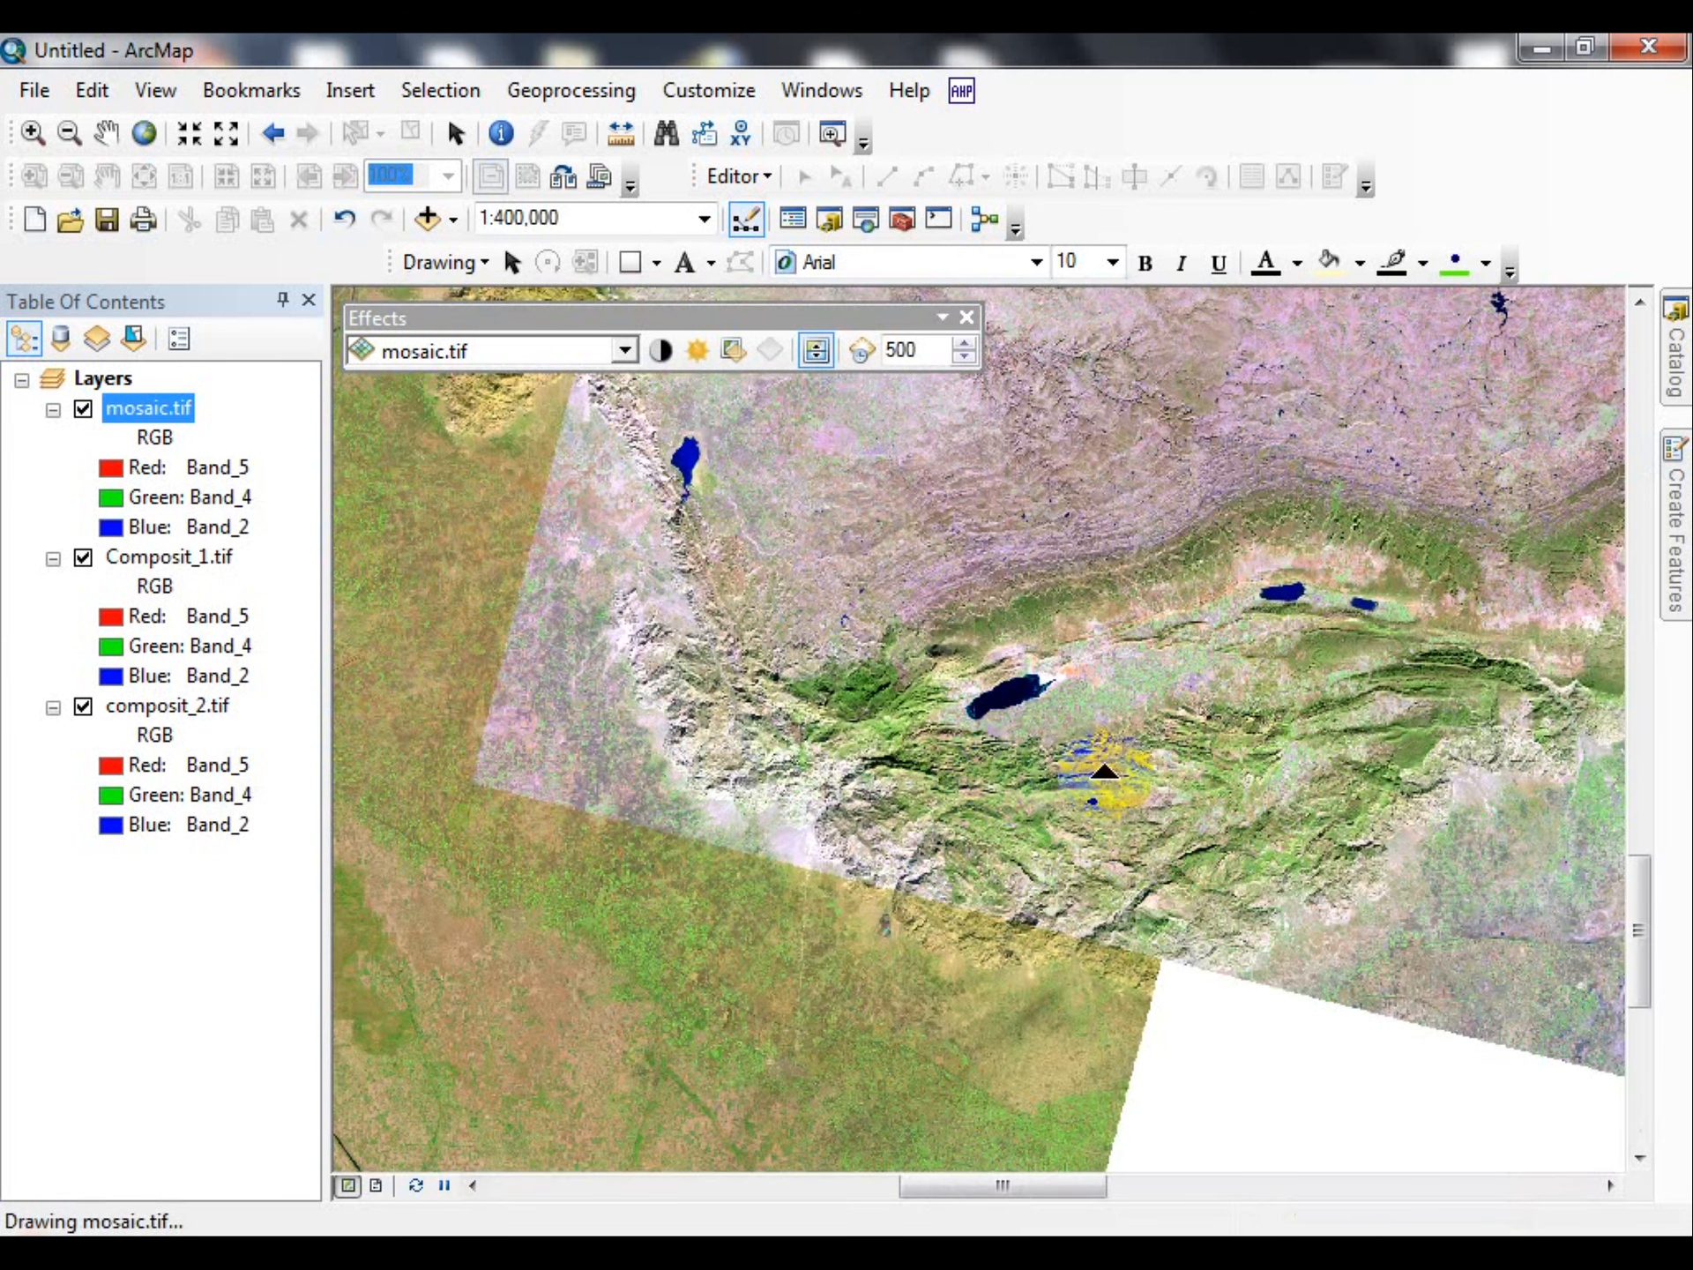
pyautogui.click(1123, 1091)
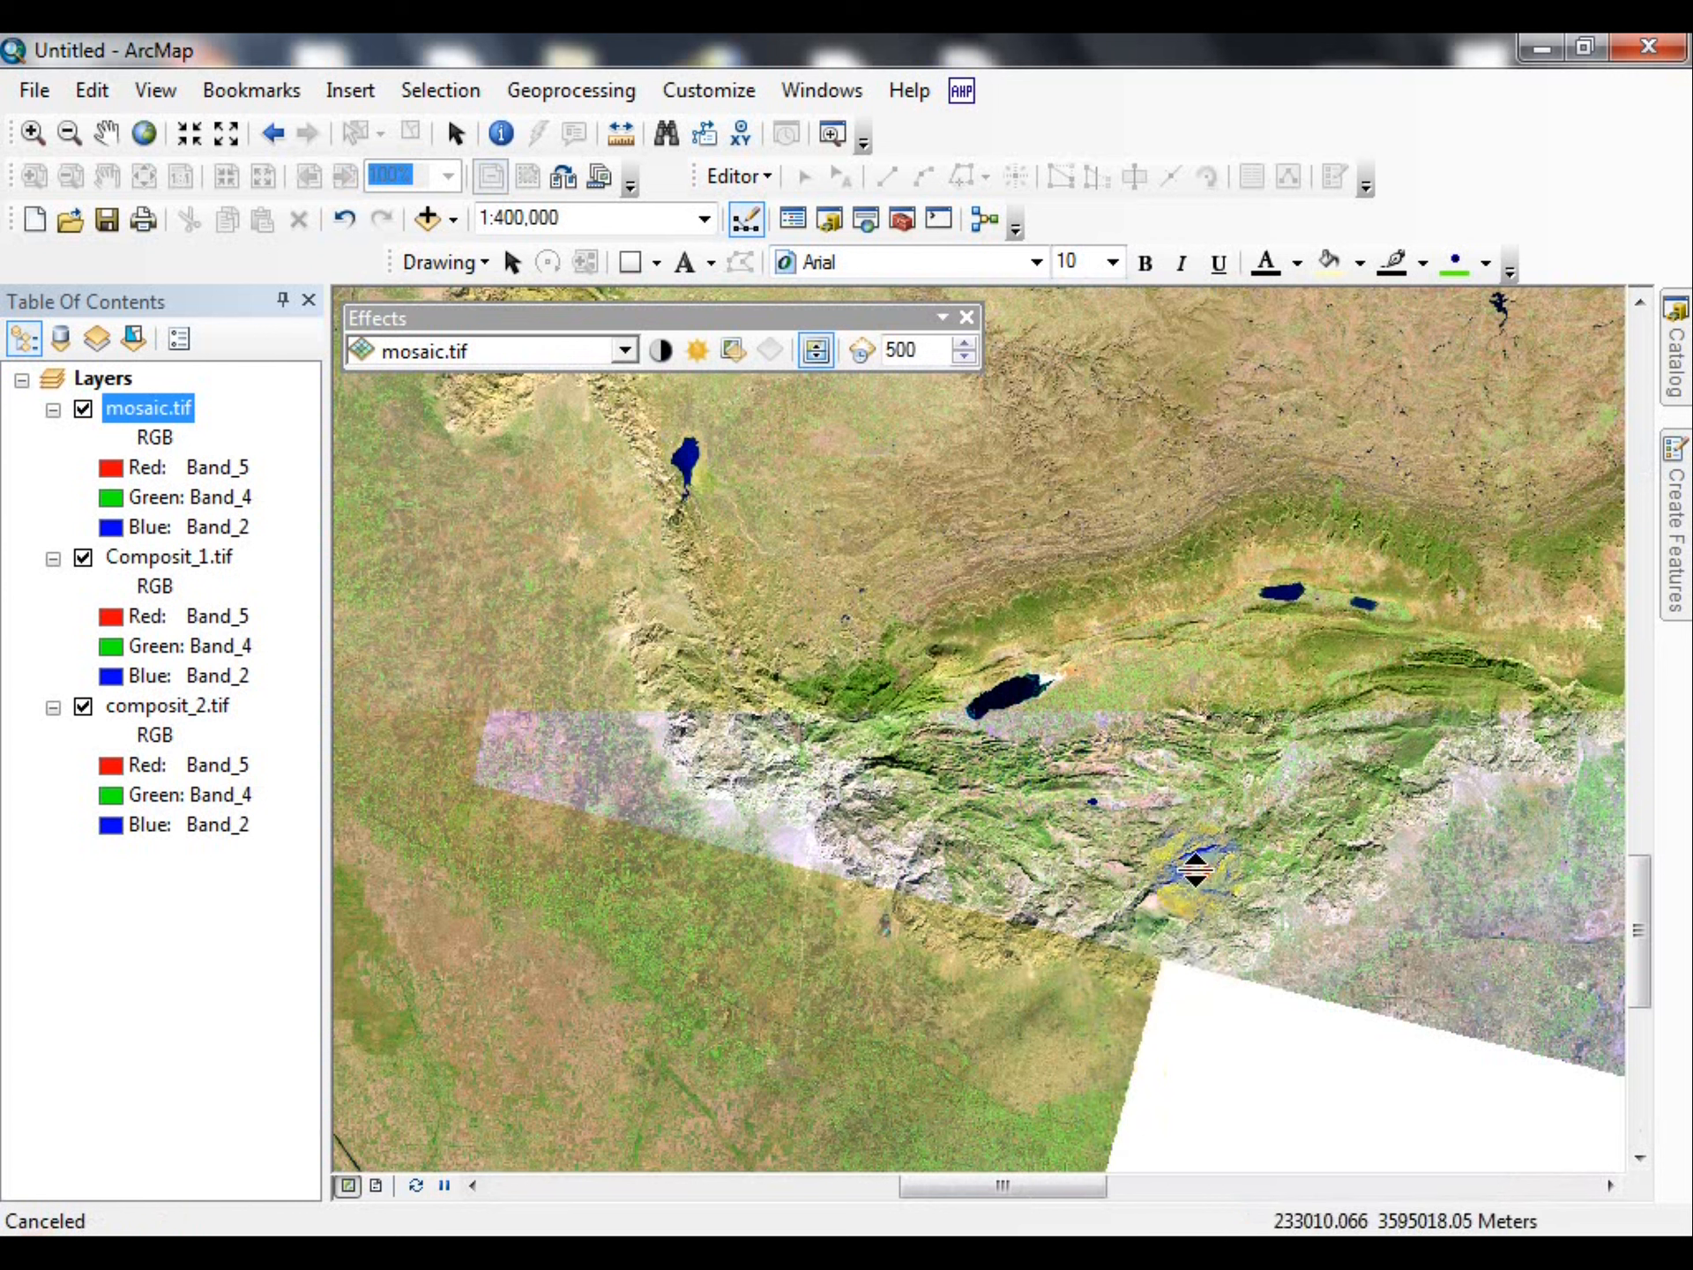
pyautogui.moveTo(1208, 725); pyautogui.dragTo(1058, 975)
pyautogui.moveTo(1069, 783); pyautogui.dragTo(1130, 839)
pyautogui.moveTo(1129, 986); pyautogui.dragTo(913, 705)
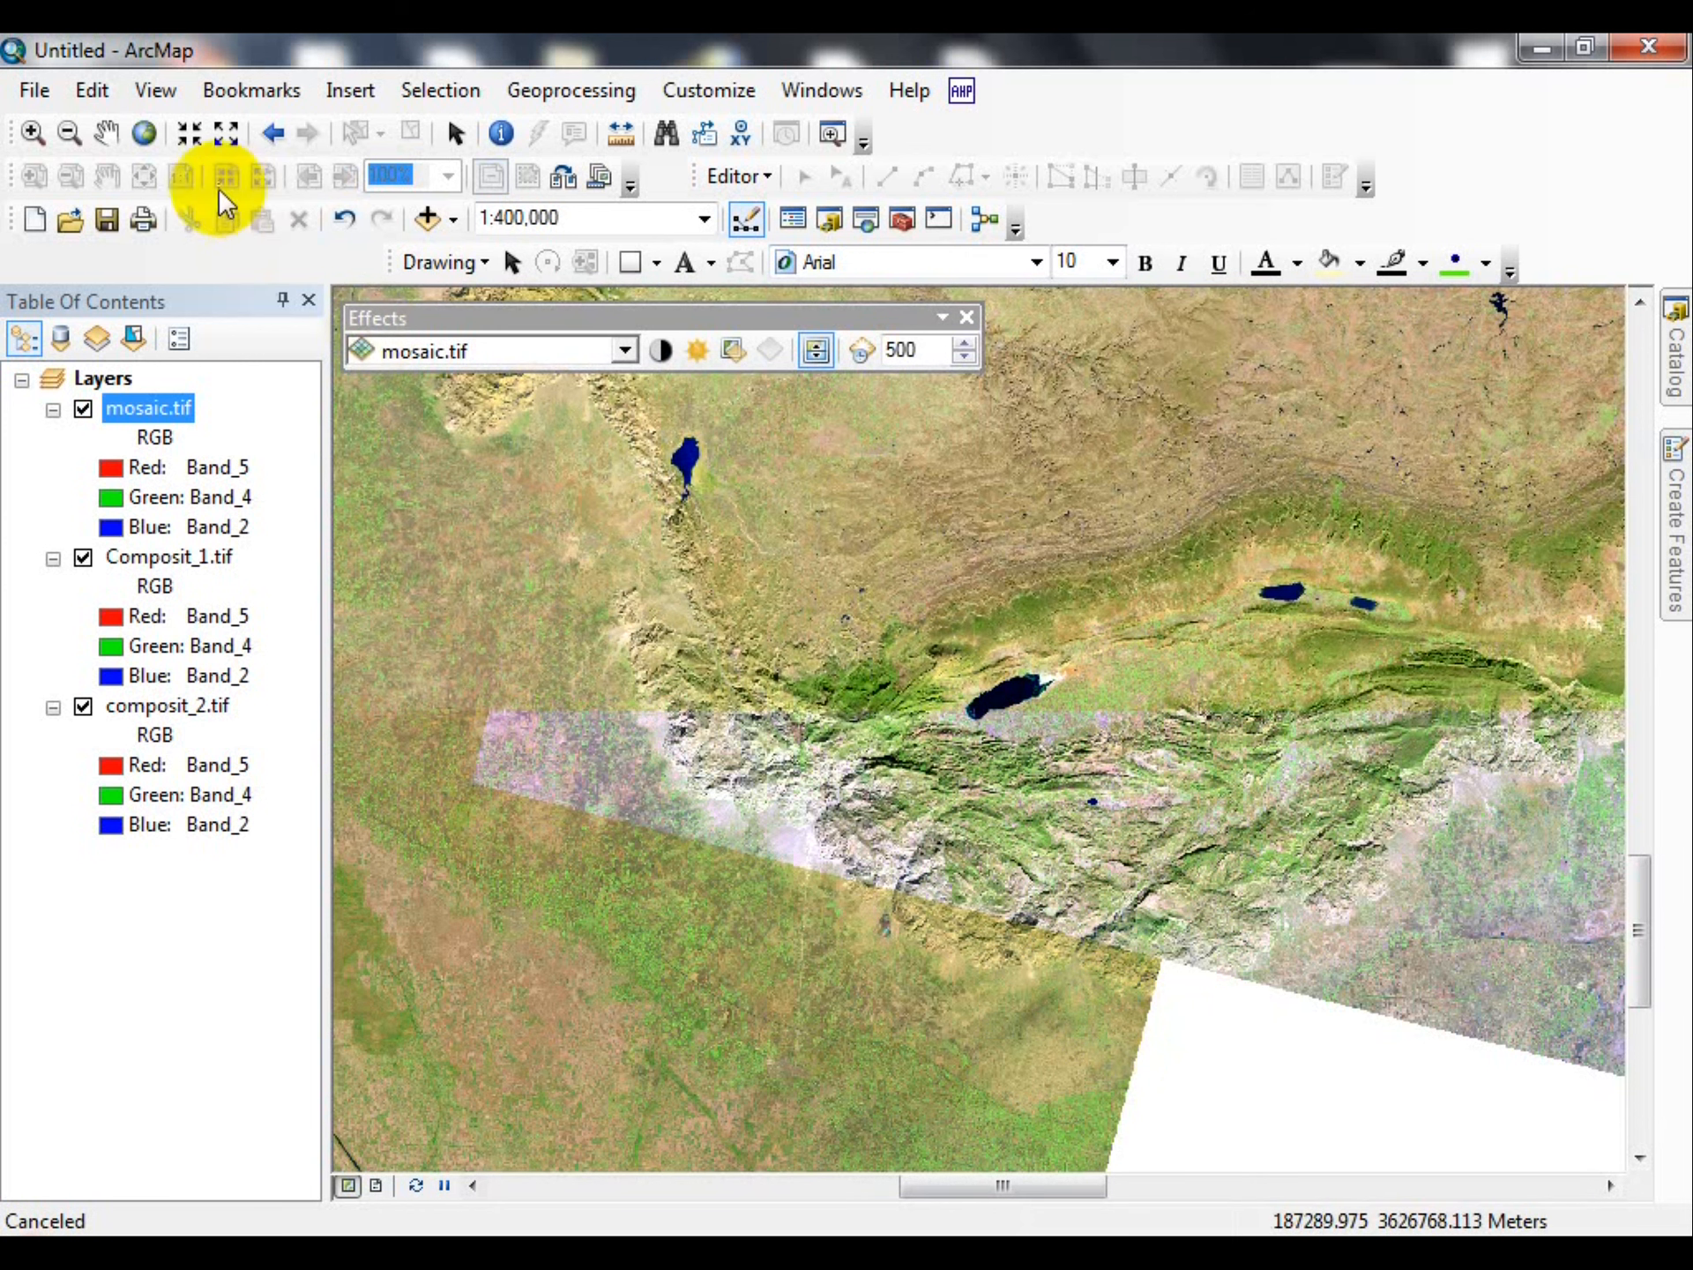
pyautogui.click(144, 134)
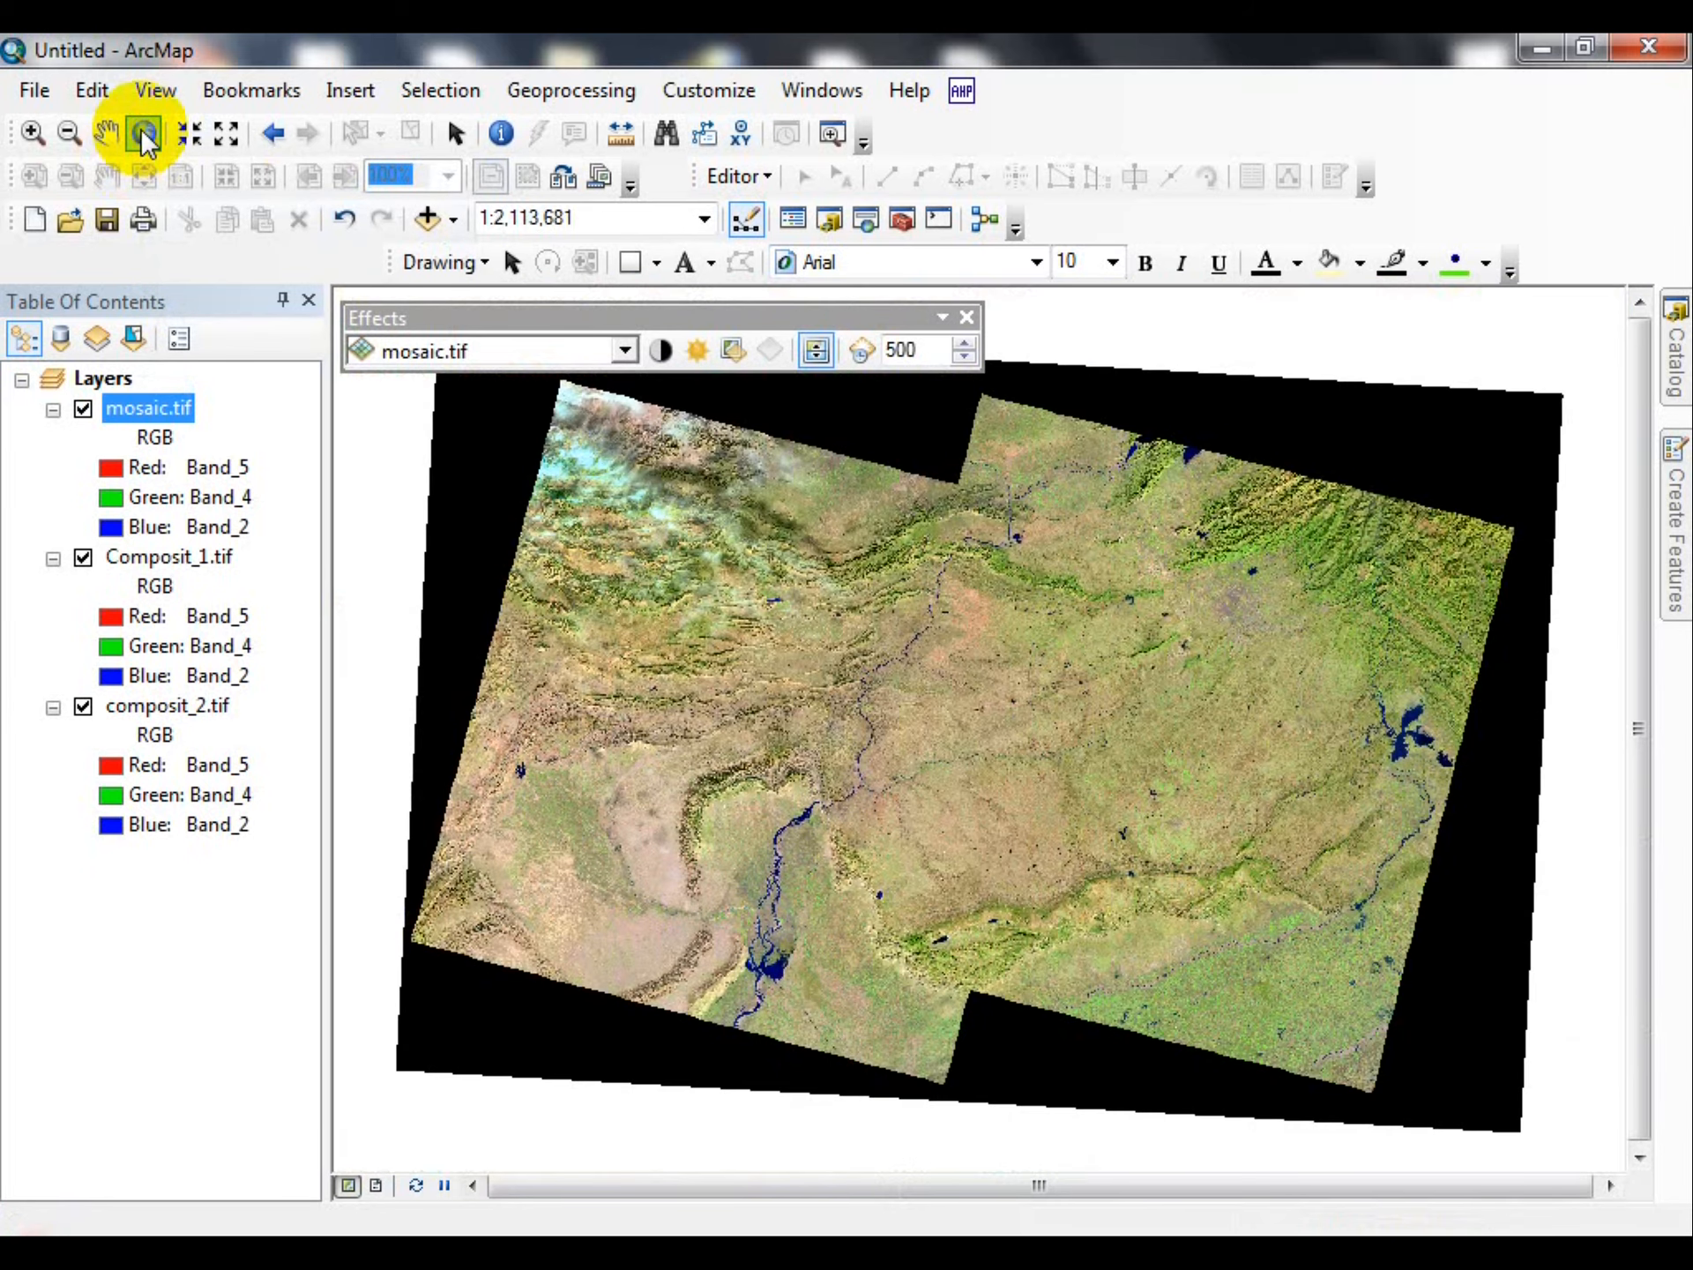